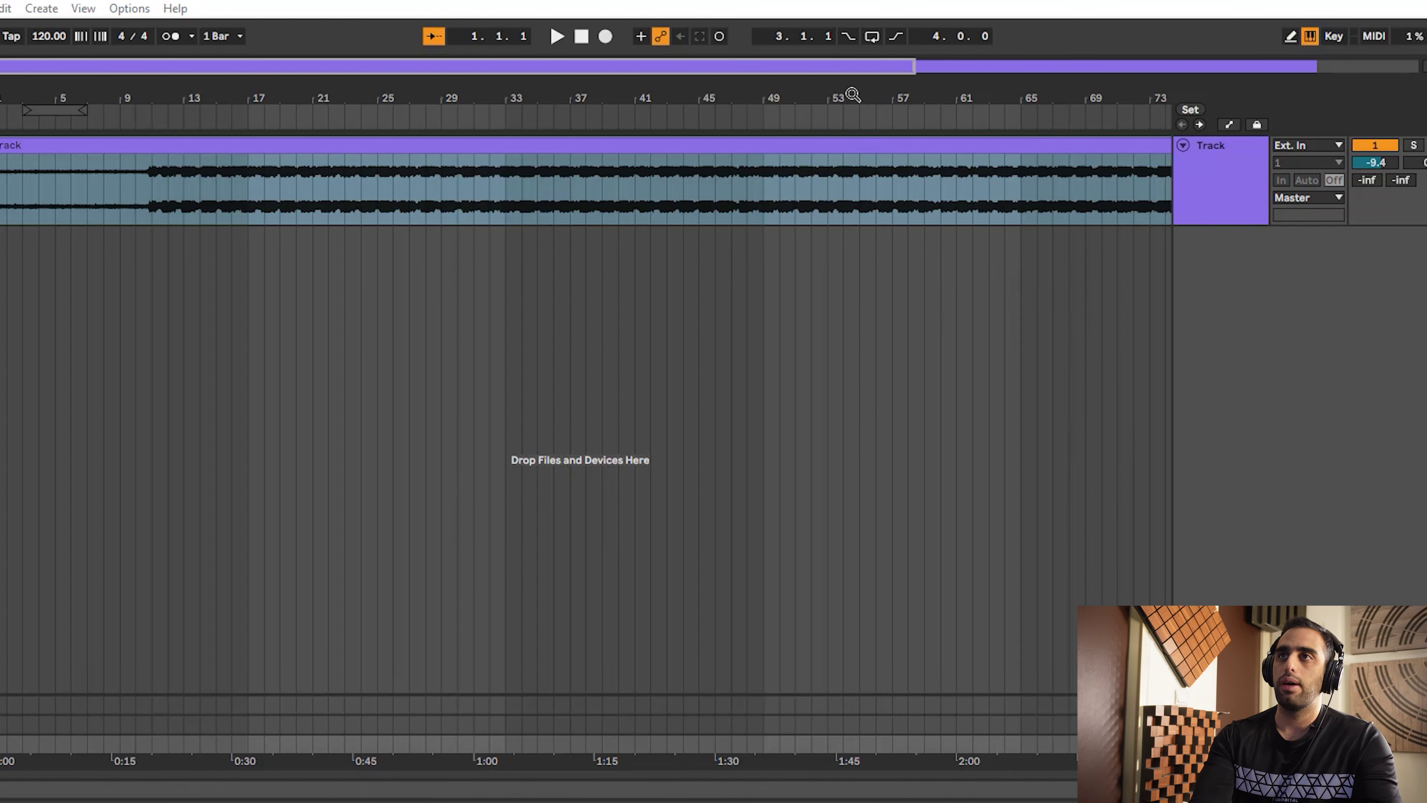
Fit the whole track in the arrangement, play the unprocessed audio from the beginning, and stop playback
{"action": "left_click", "coordinate": [815, 95]}
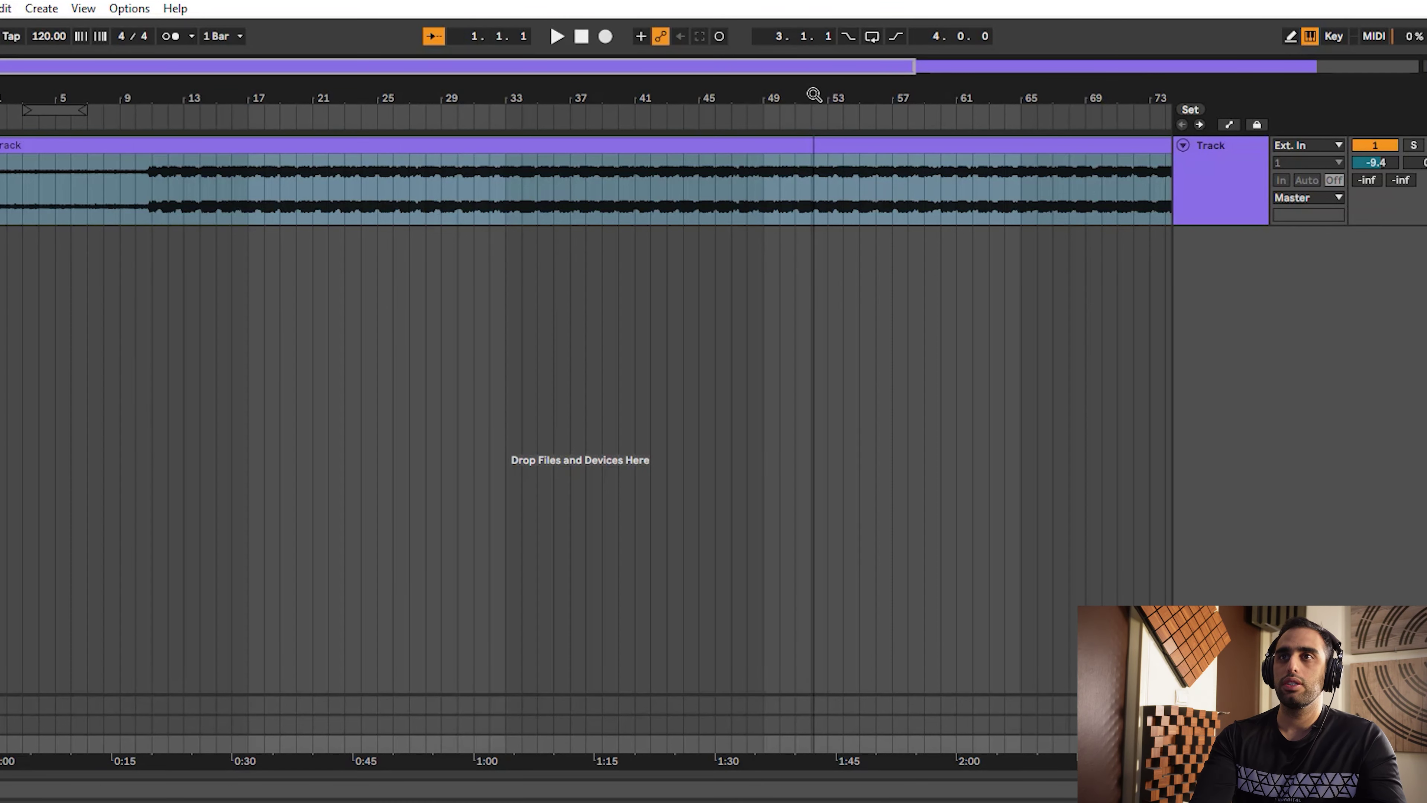
{"action": "key", "text": "minus"}
{"action": "key", "text": "ctrl+a"}
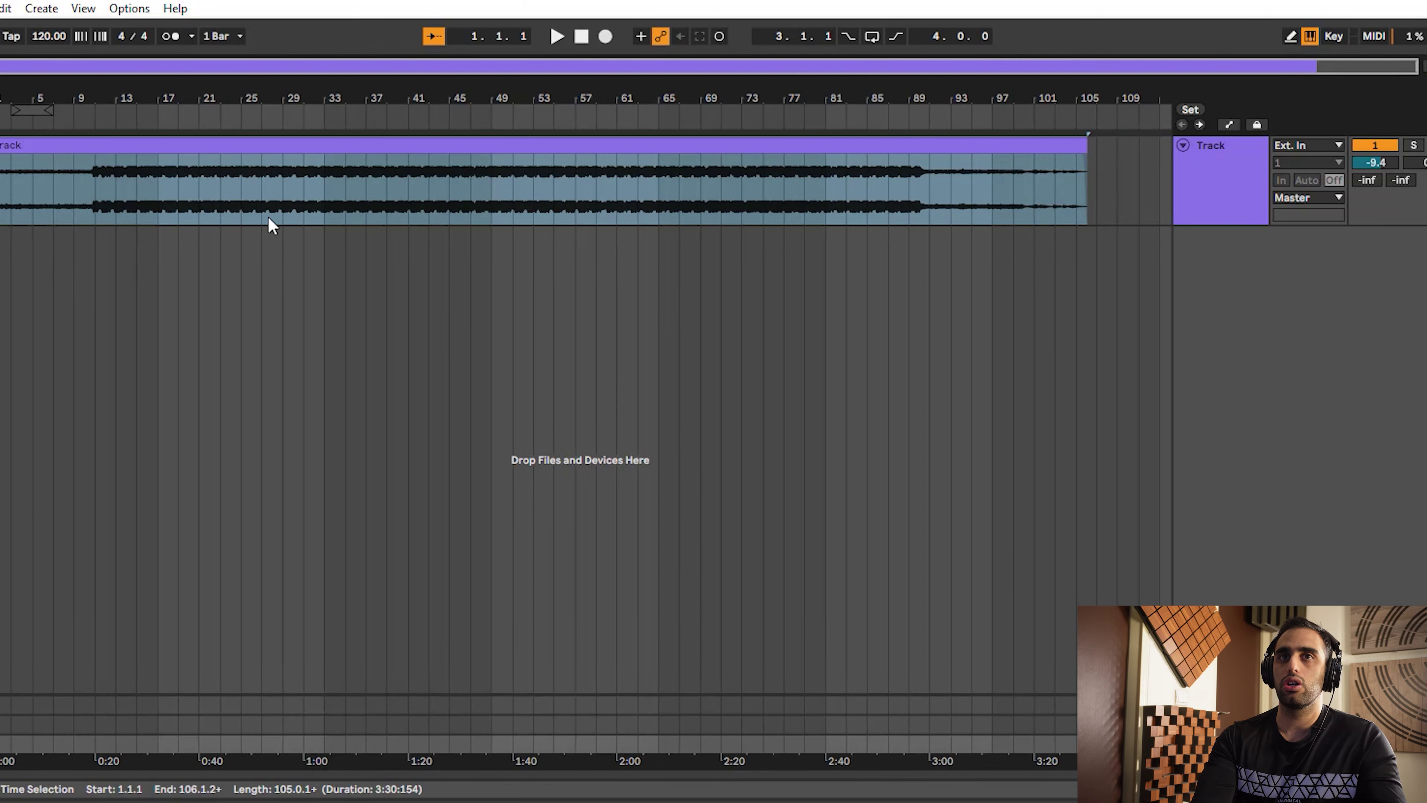
{"action": "left_click", "coordinate": [255, 146]}
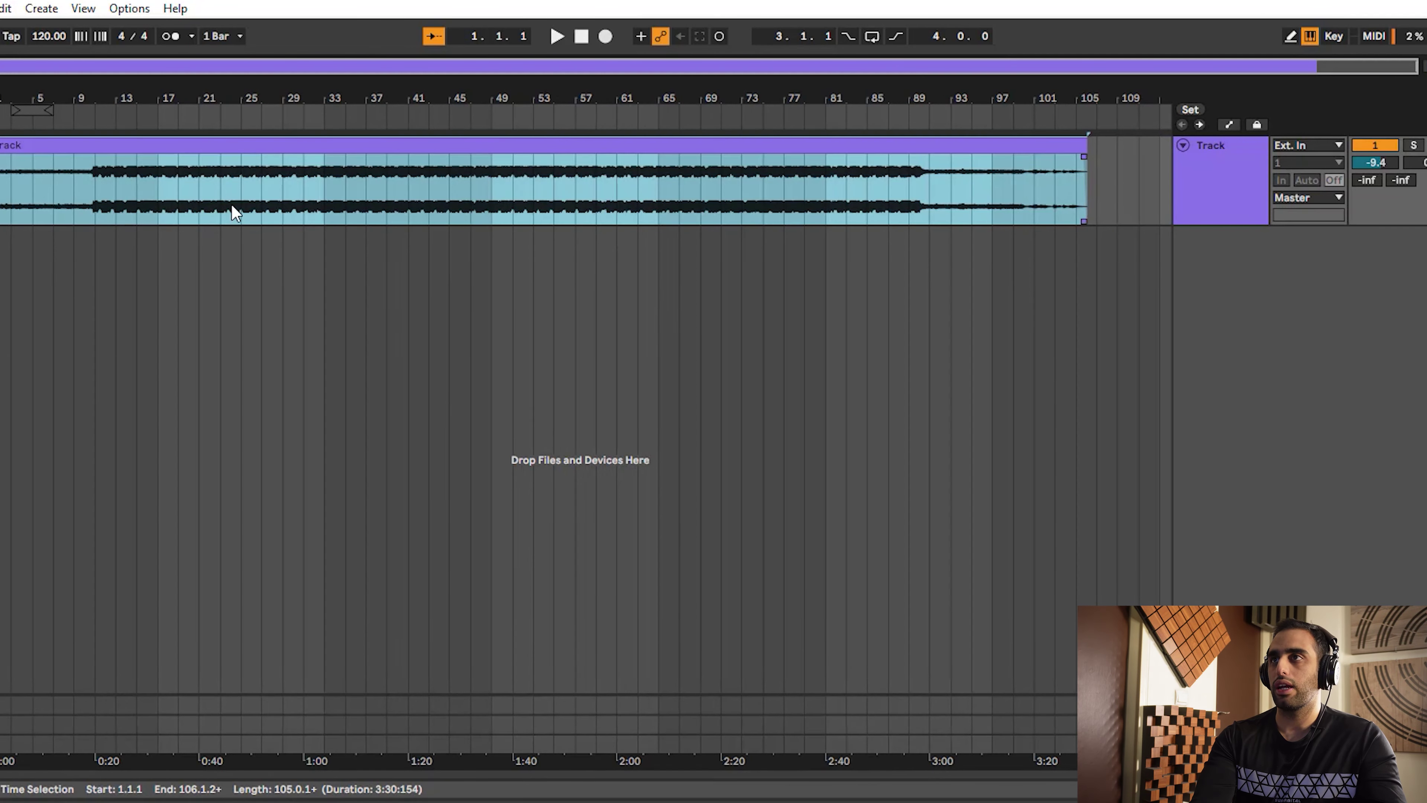
{"action": "left_click", "coordinate": [1209, 172]}
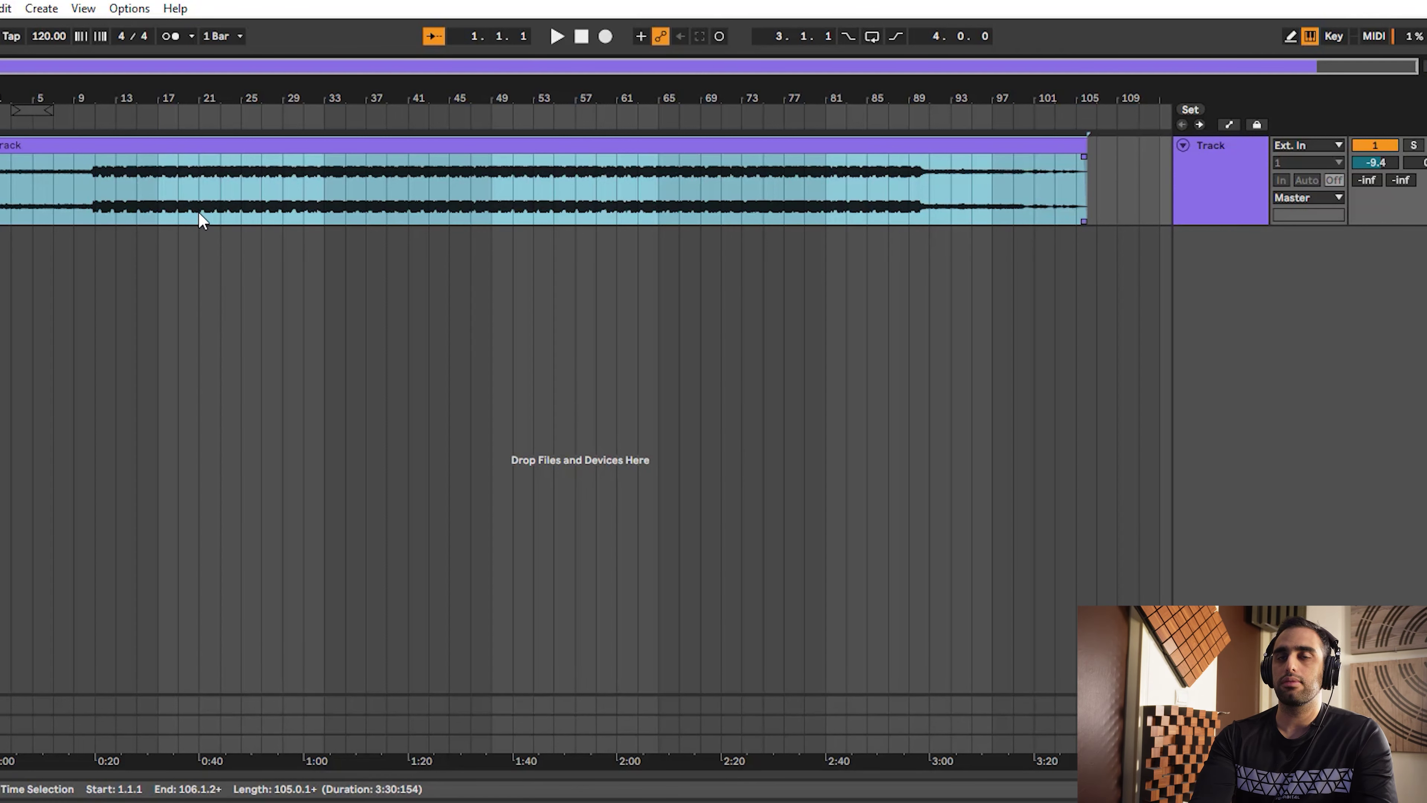
{"action": "left_click", "coordinate": [561, 39]}
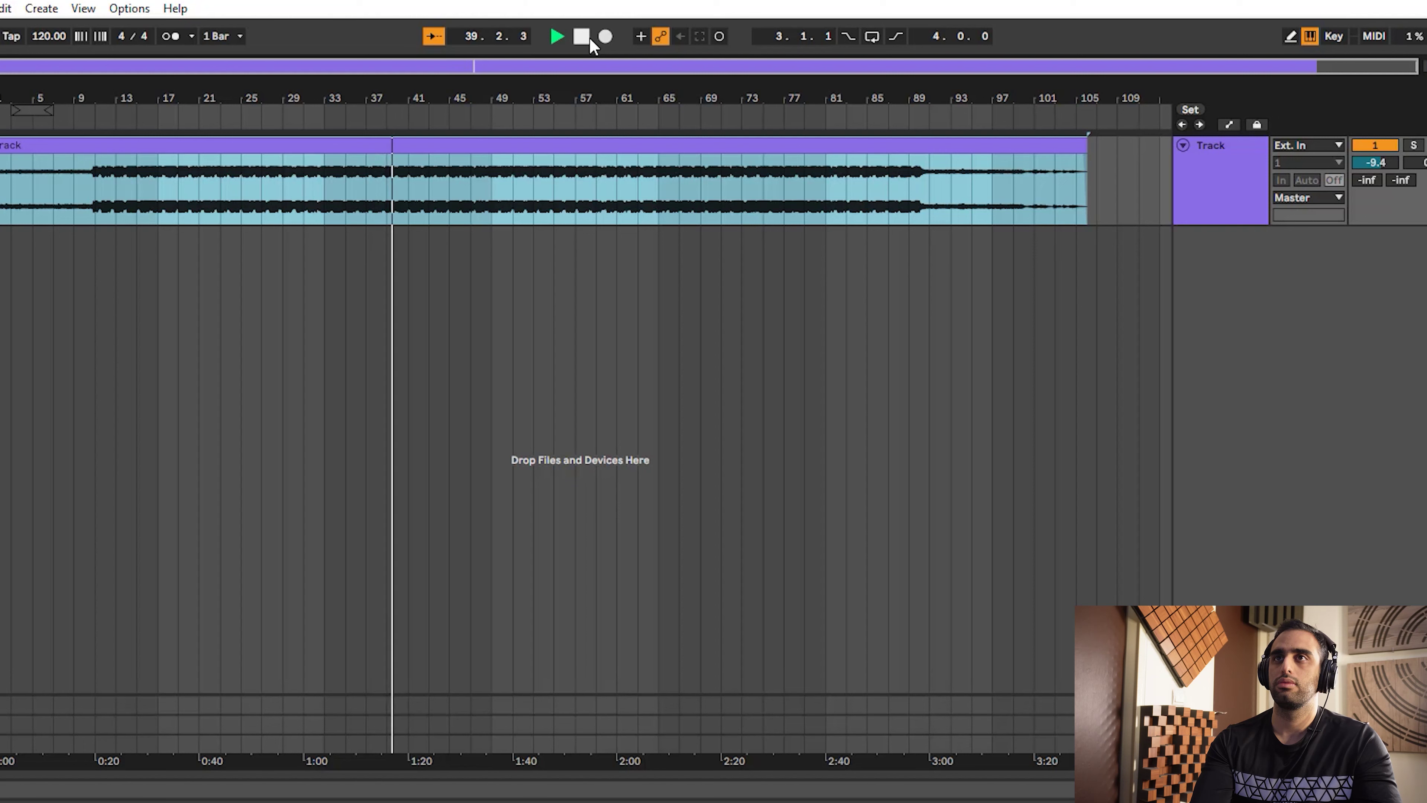
{"action": "left_click", "coordinate": [589, 41]}
{"action": "left_click", "coordinate": [589, 41]}
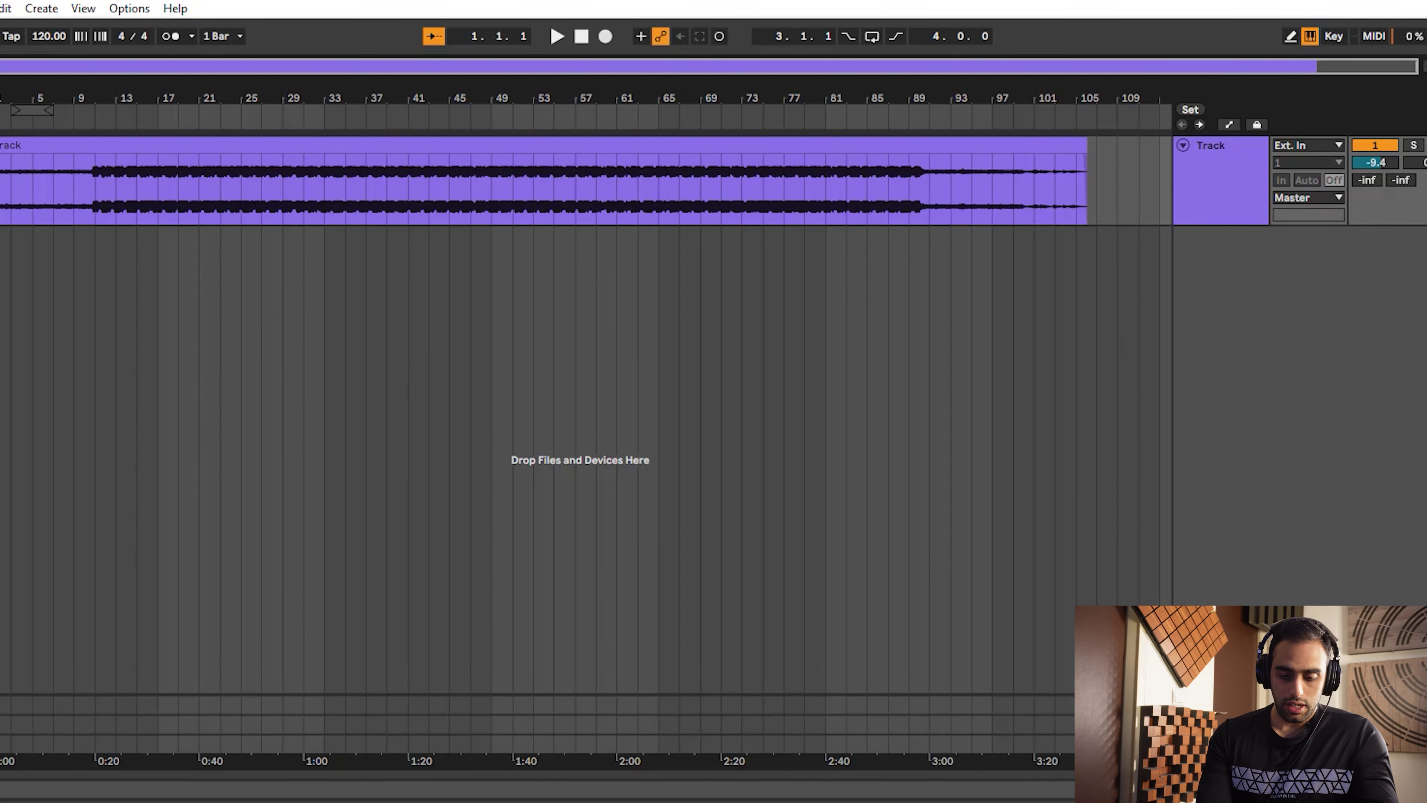
Search the plug-in browser for "ozone" and load the VST3 version of iZotope Ozone 10 onto the Master track
{"action": "key", "text": "ctrl+alt+b"}
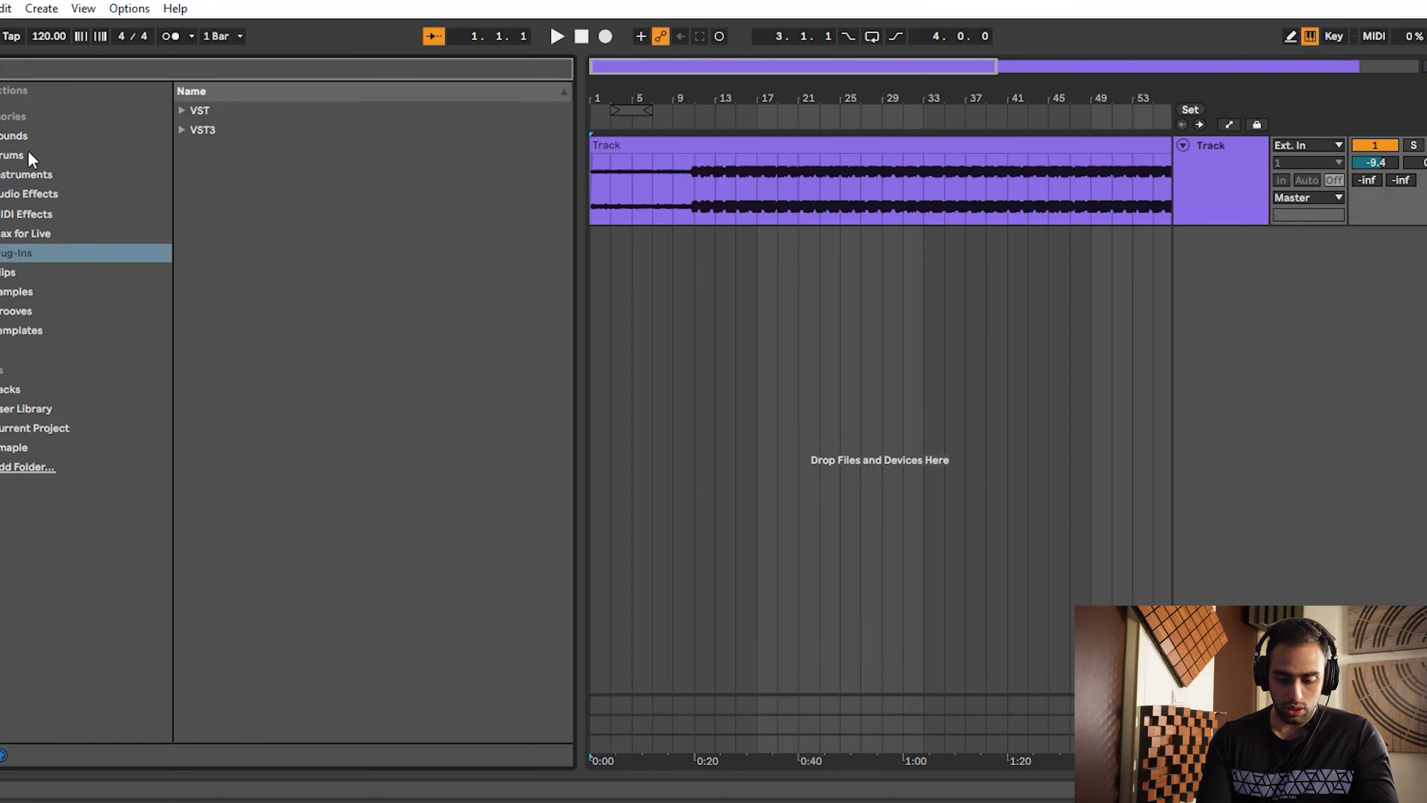
{"action": "key", "text": "ctrl+f"}
{"action": "type", "text": "ozone"}
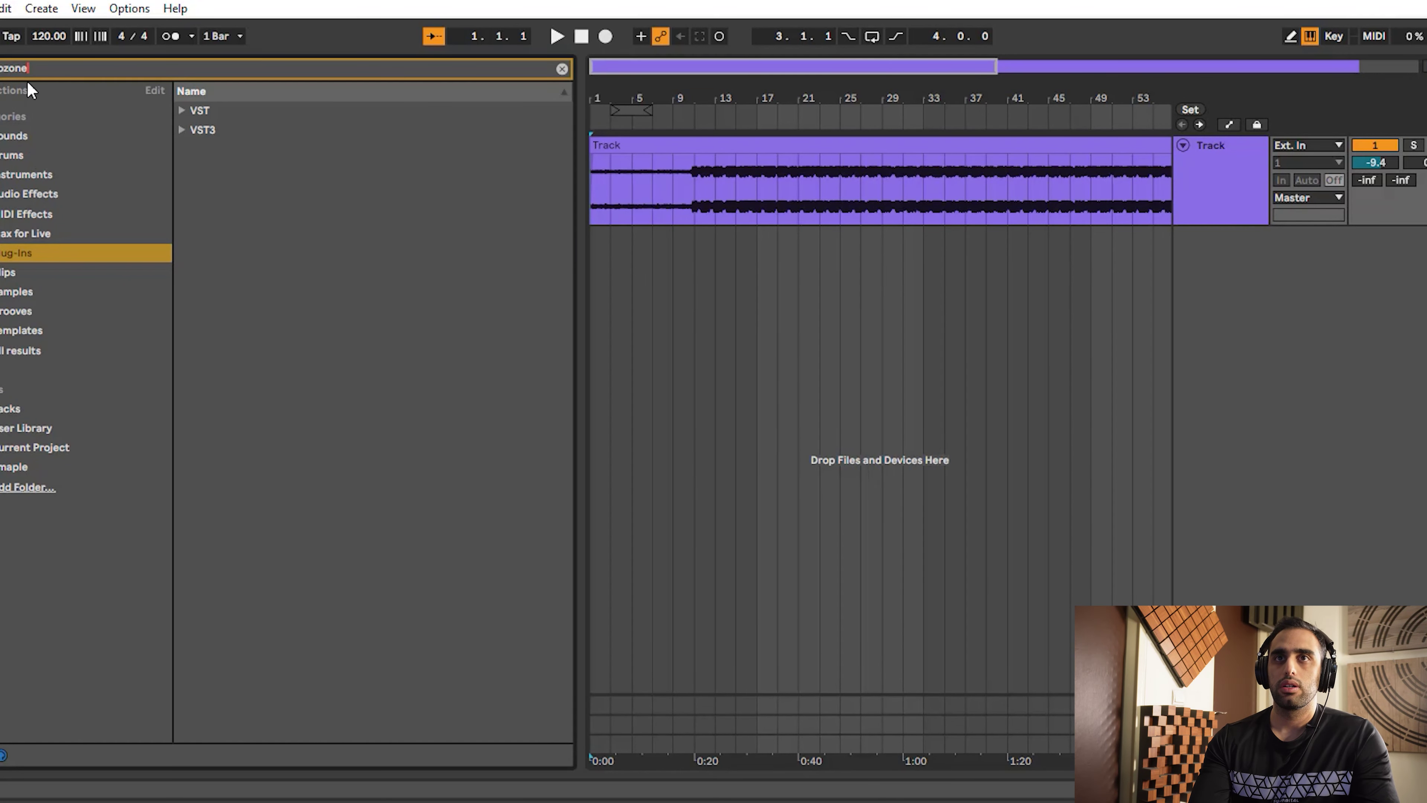
{"action": "left_click", "coordinate": [181, 129]}
{"action": "left_click", "coordinate": [198, 151]}
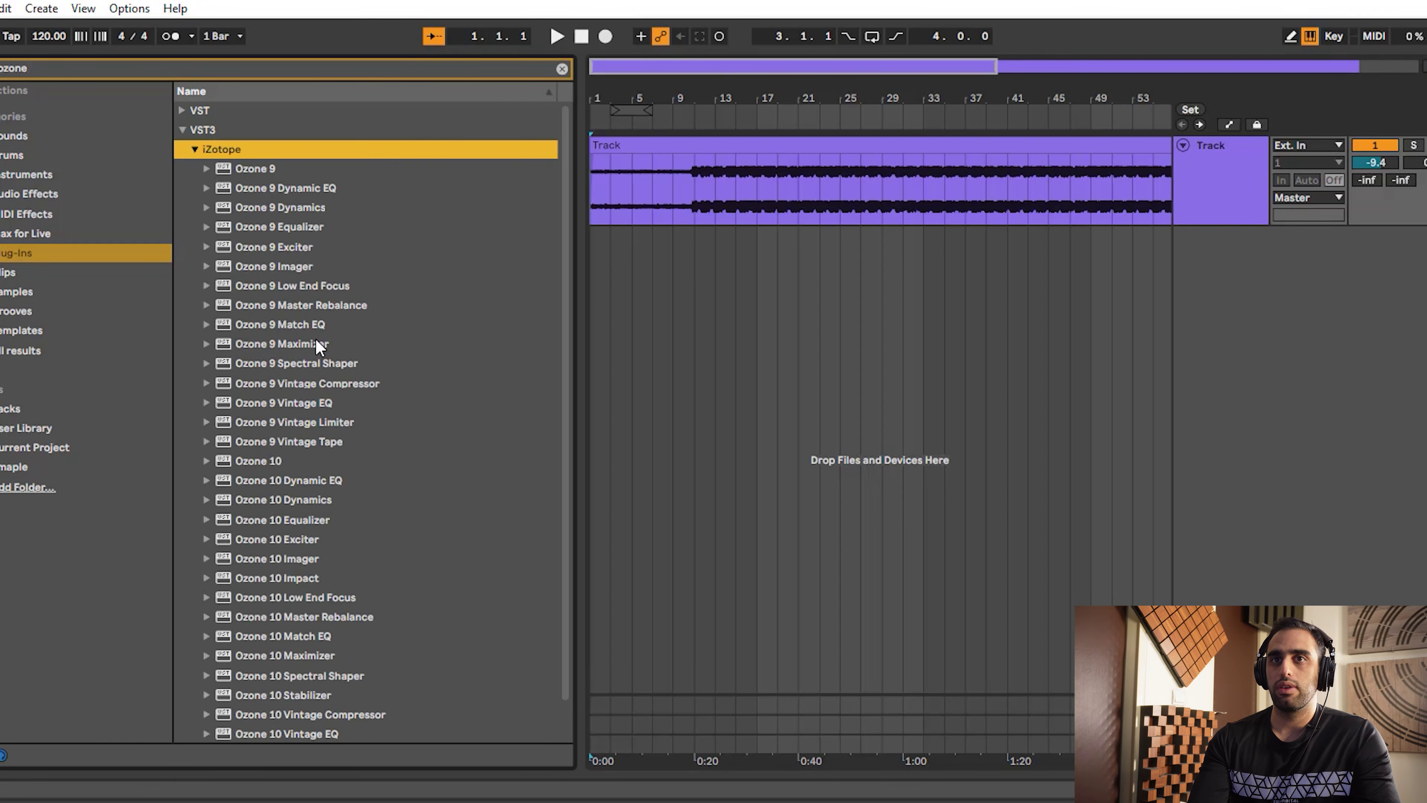
{"action": "left_click", "coordinate": [239, 420]}
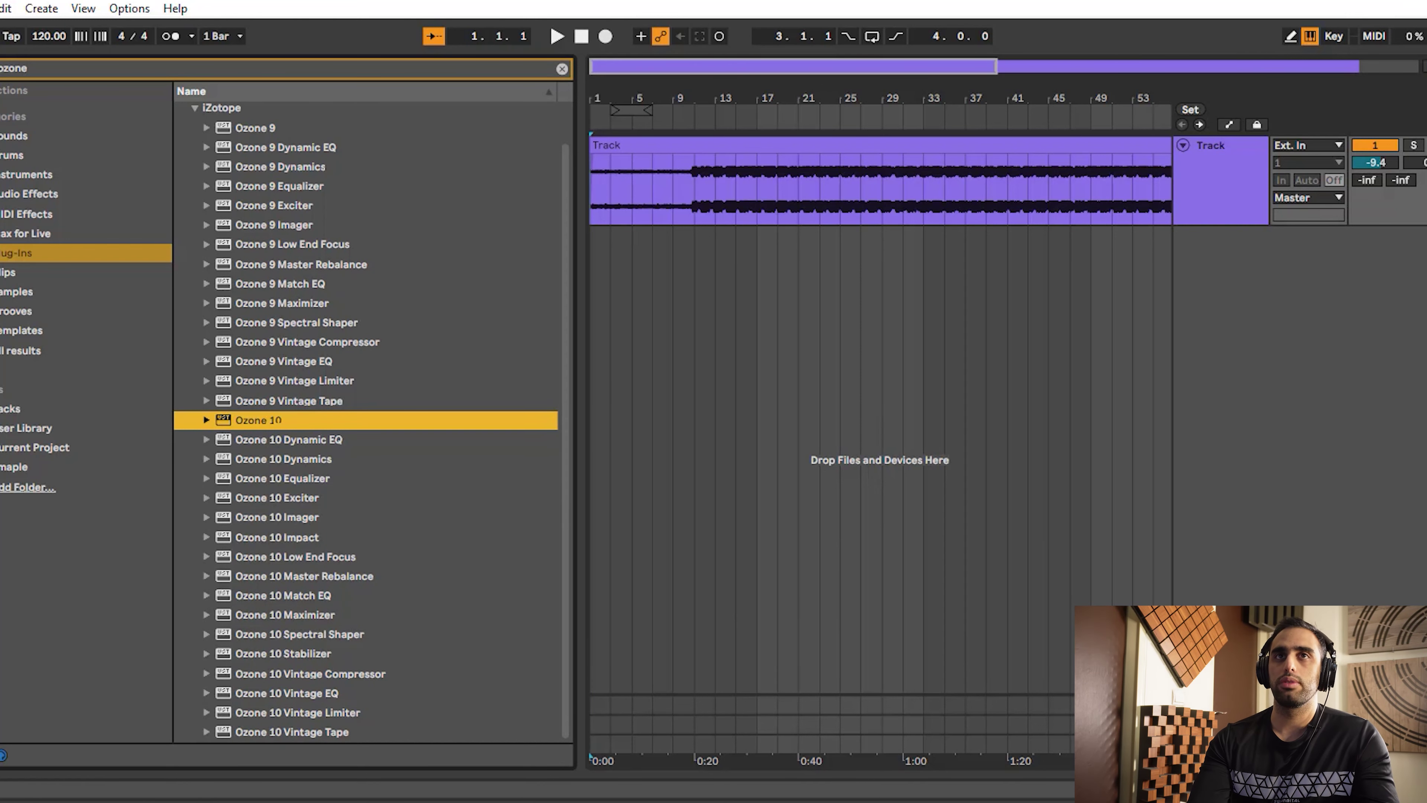
{"action": "key", "text": "Return"}
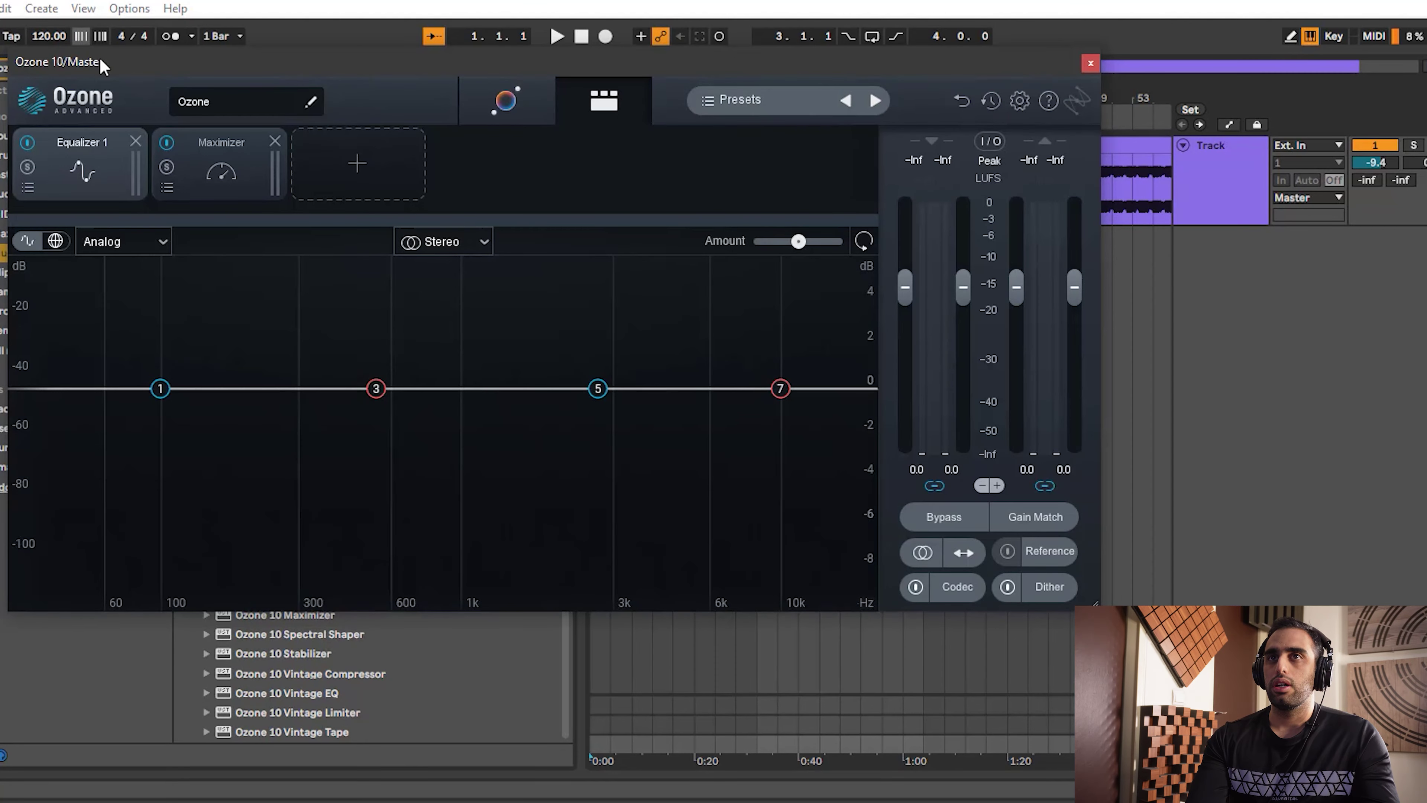
Hide the browser and move the Ozone 10 window over the middle of the arrangement
{"action": "left_click_drag", "start_coordinate": [101, 67], "coordinate": [239, 99]}
{"action": "key", "text": "ctrl+alt+b"}
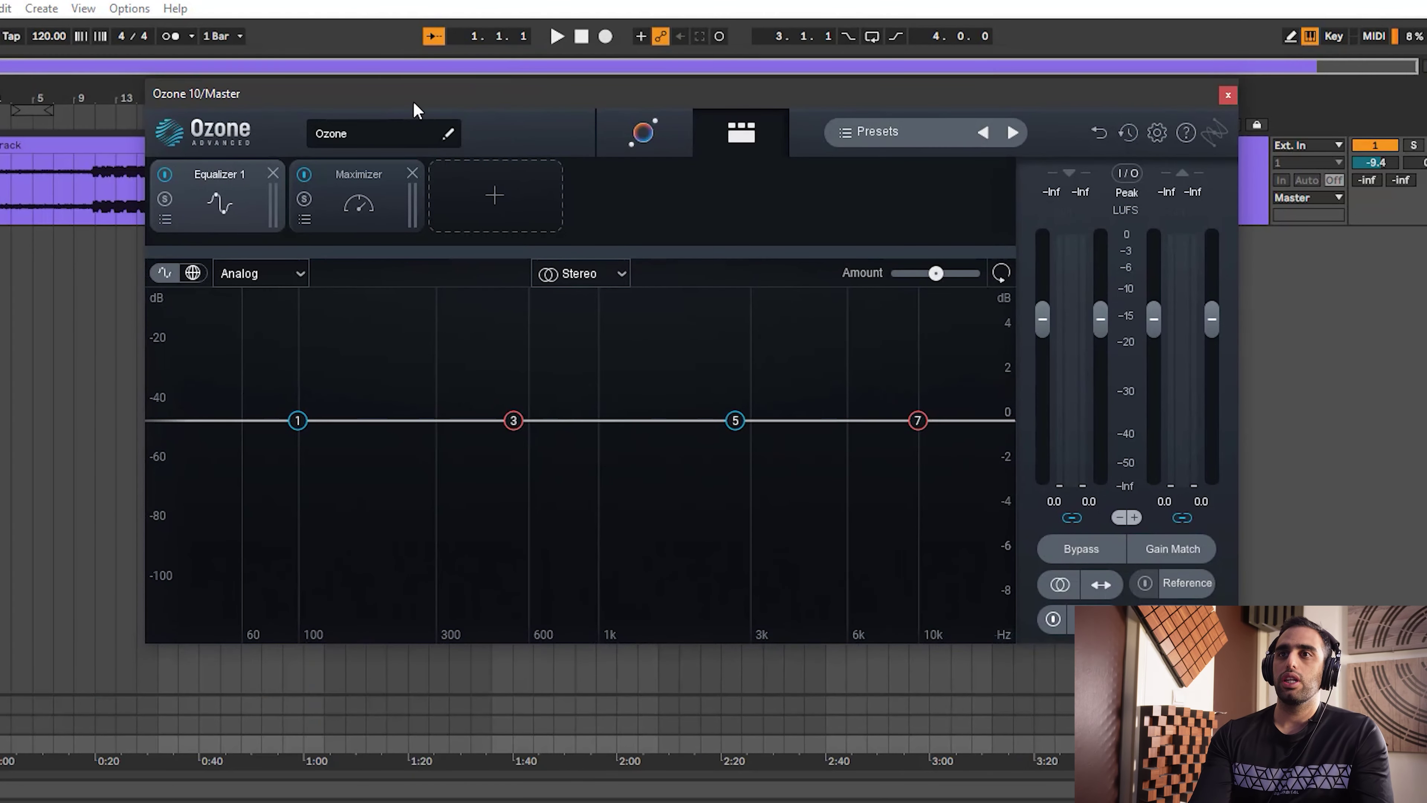
{"action": "left_click_drag", "start_coordinate": [457, 103], "coordinate": [608, 120]}
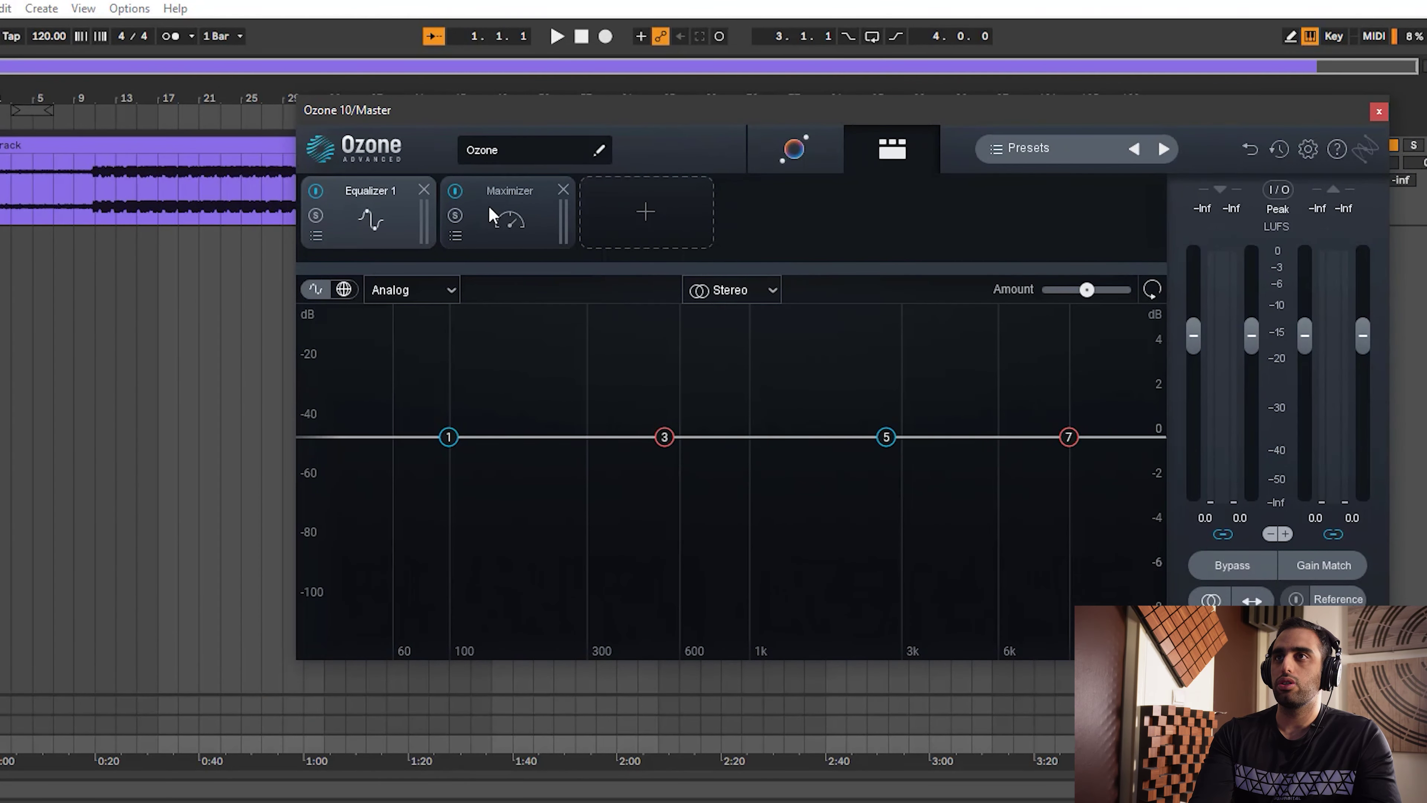
{"action": "left_click_drag", "start_coordinate": [759, 109], "coordinate": [672, 118]}
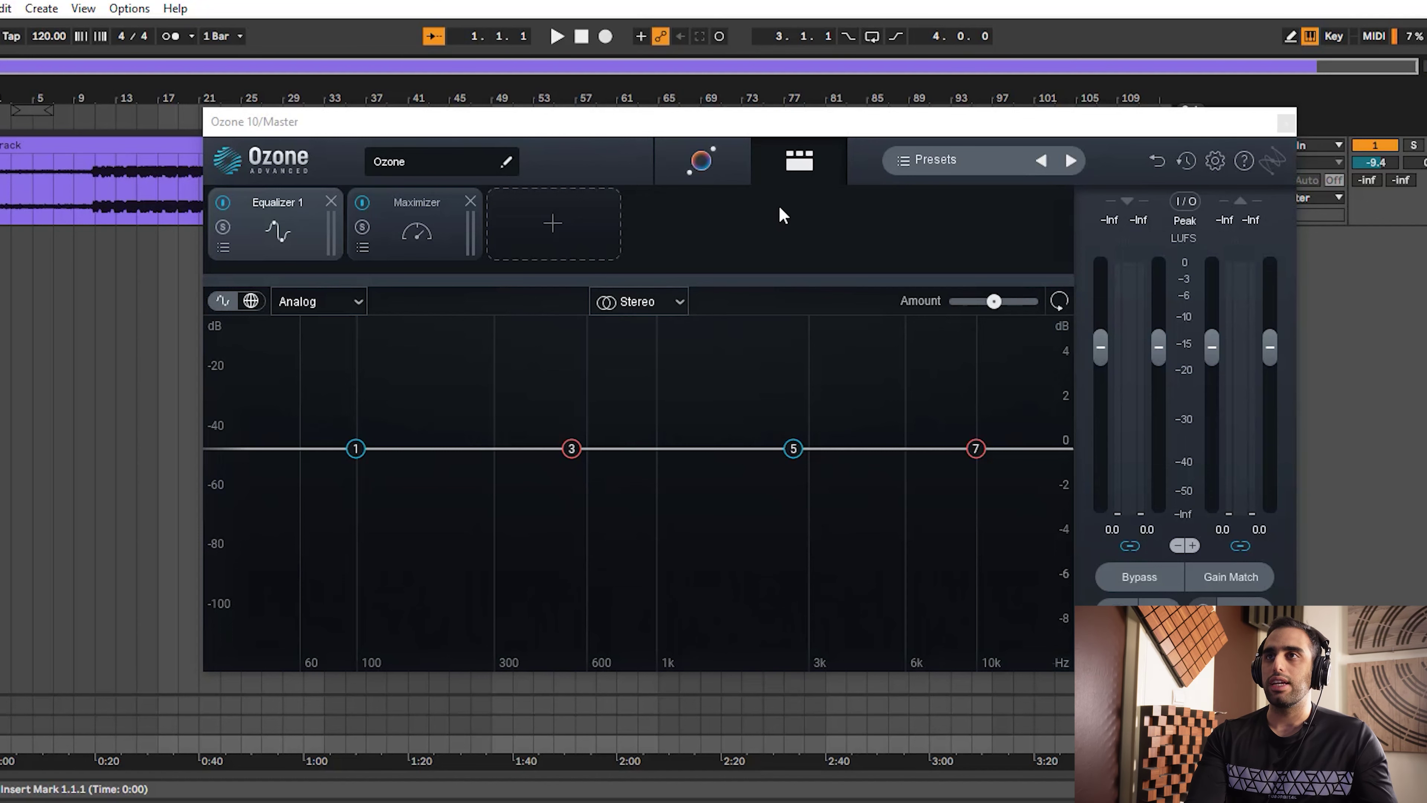
Look at Ozone's Master Assistant view and return to the detailed view with the Equalizer and Maximizer modules
{"action": "left_click", "coordinate": [697, 169]}
{"action": "left_click", "coordinate": [799, 161]}
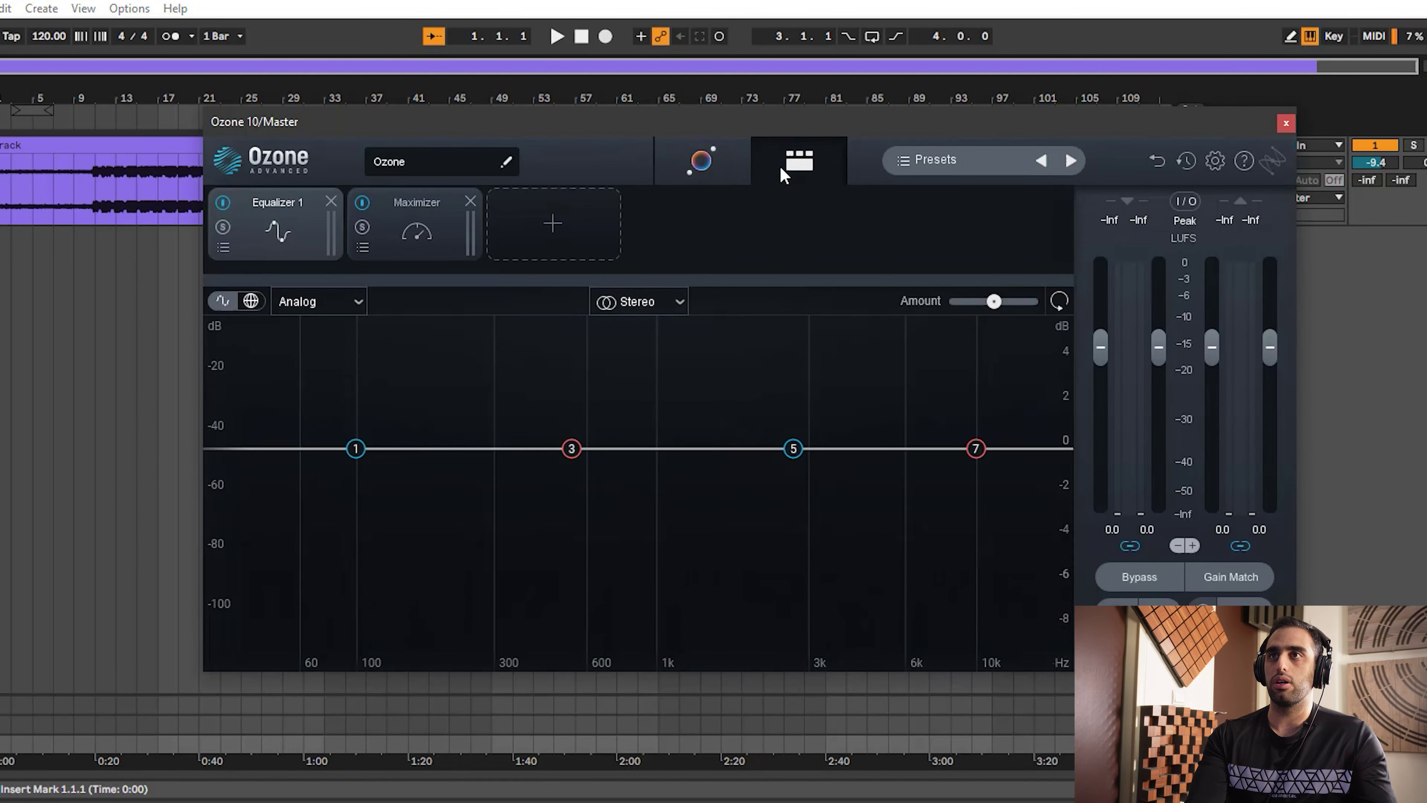
{"action": "left_click", "coordinate": [707, 162]}
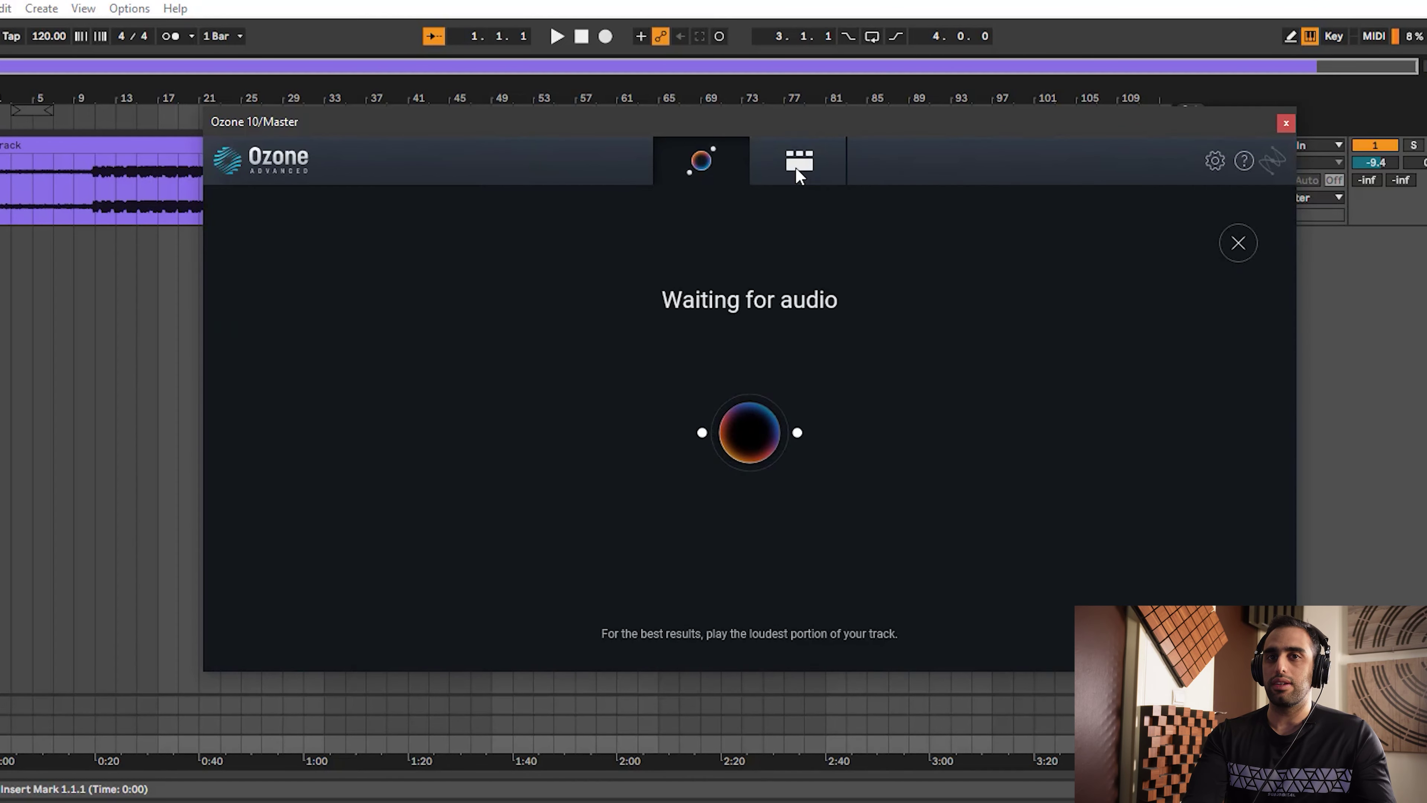
{"action": "left_click", "coordinate": [799, 165]}
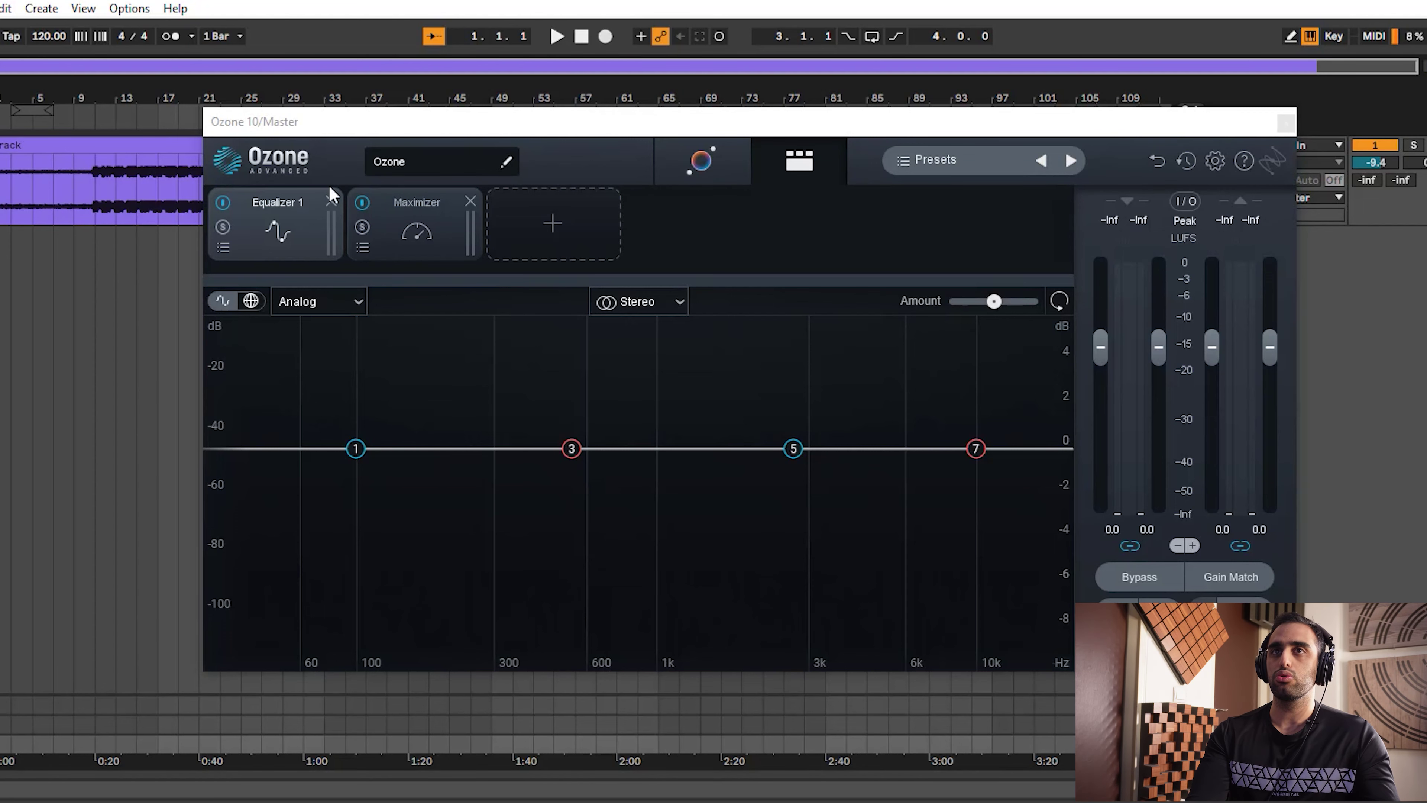
Move the Ozone window clear of the track, set the playback start to bar 33, and show the plug-in window again
{"action": "left_click_drag", "start_coordinate": [282, 124], "coordinate": [249, 217]}
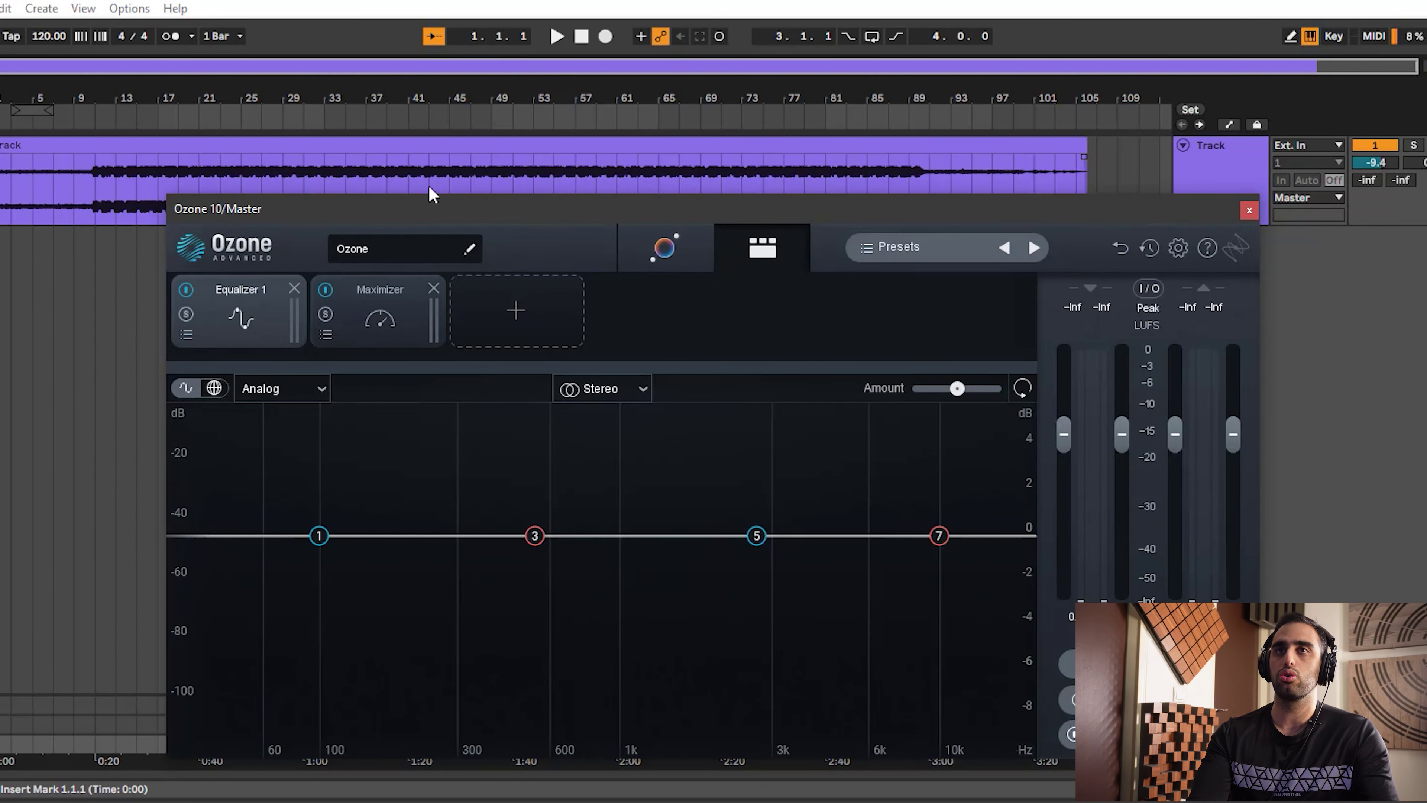
{"action": "left_click", "coordinate": [297, 179]}
{"action": "left_click", "coordinate": [331, 191]}
{"action": "left_click_drag", "start_coordinate": [325, 195], "coordinate": [360, 198]}
{"action": "left_click", "coordinate": [331, 198]}
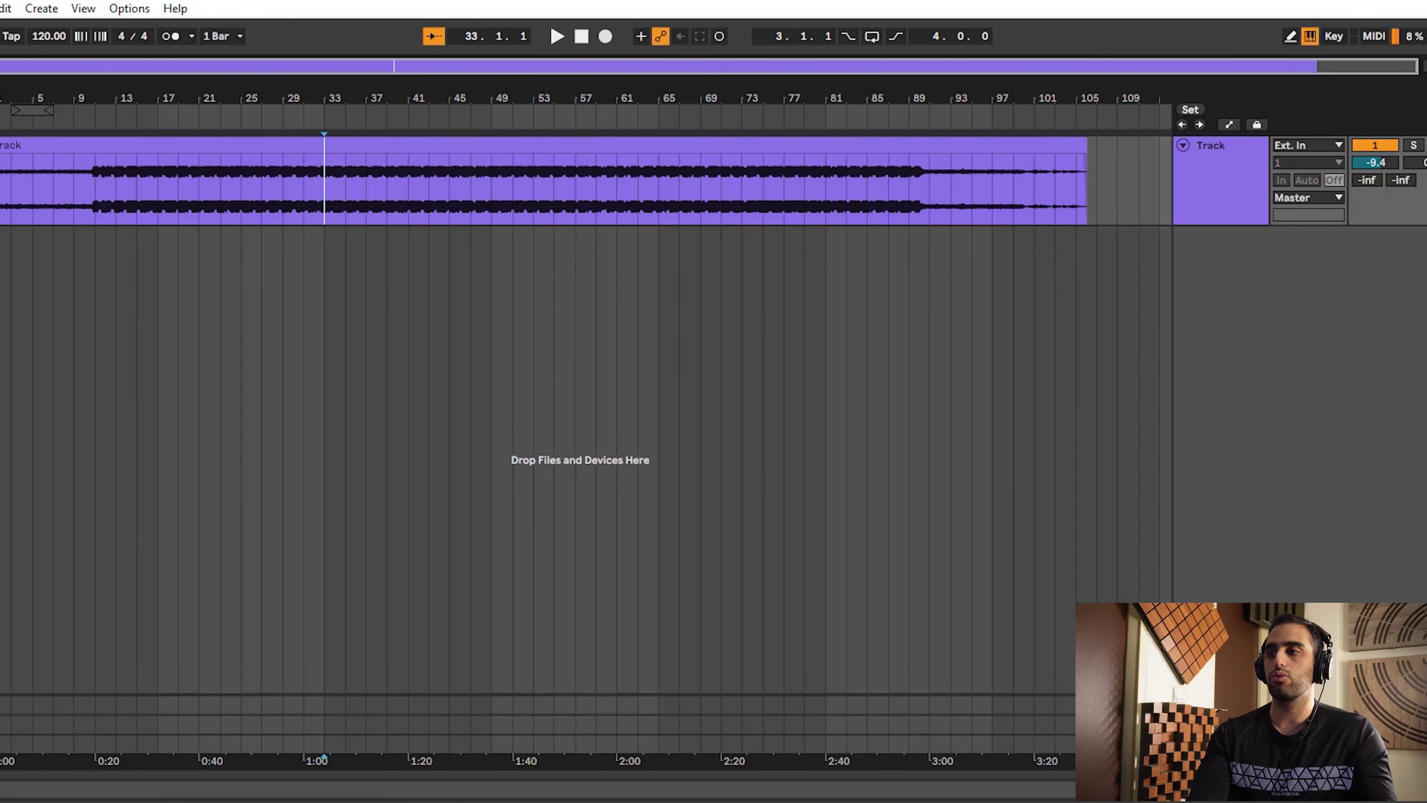
{"action": "key", "text": "ctrl+alt+p"}
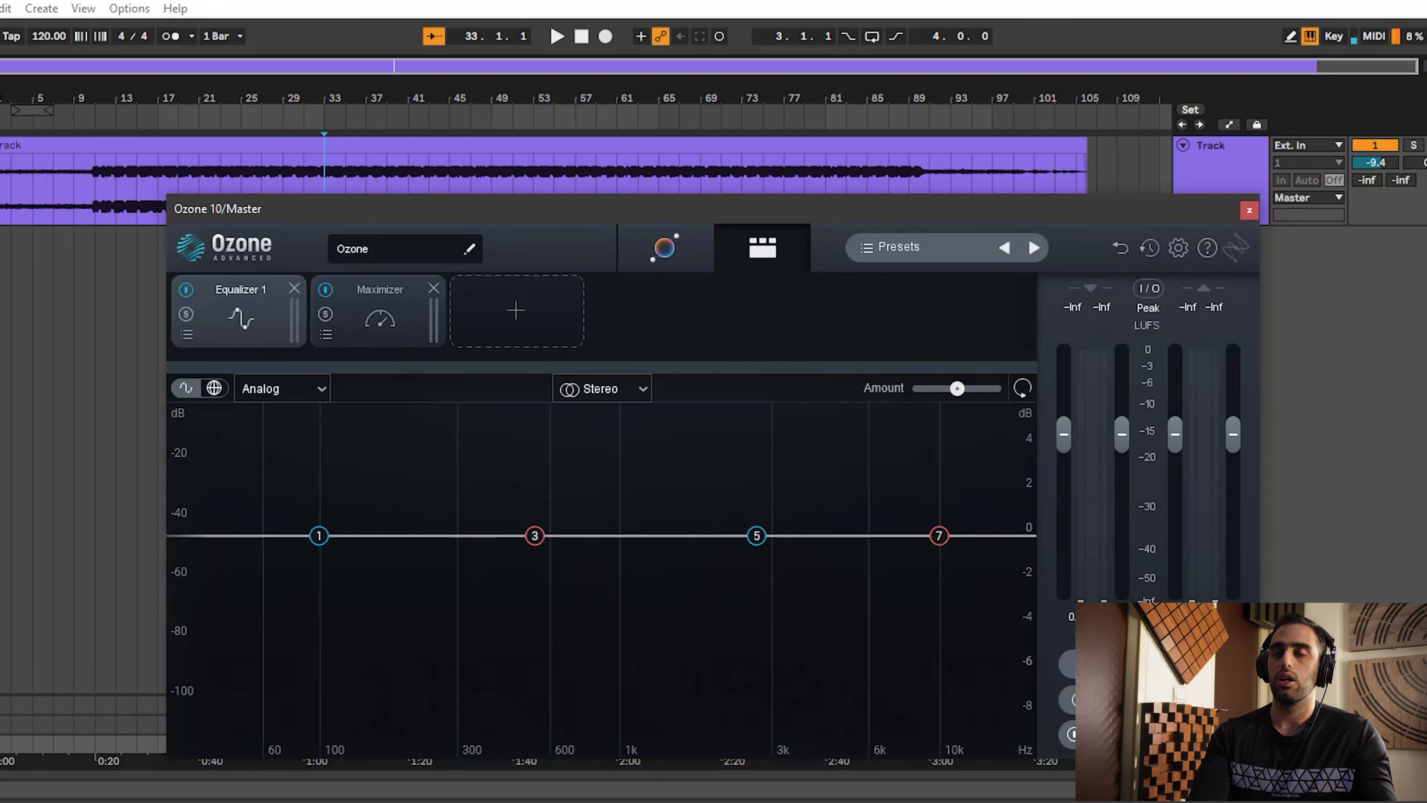
Play the track from bar 33, run the Master Assistant analysis on it, and stop playback once the match settings are generated
{"action": "left_click", "coordinate": [557, 40]}
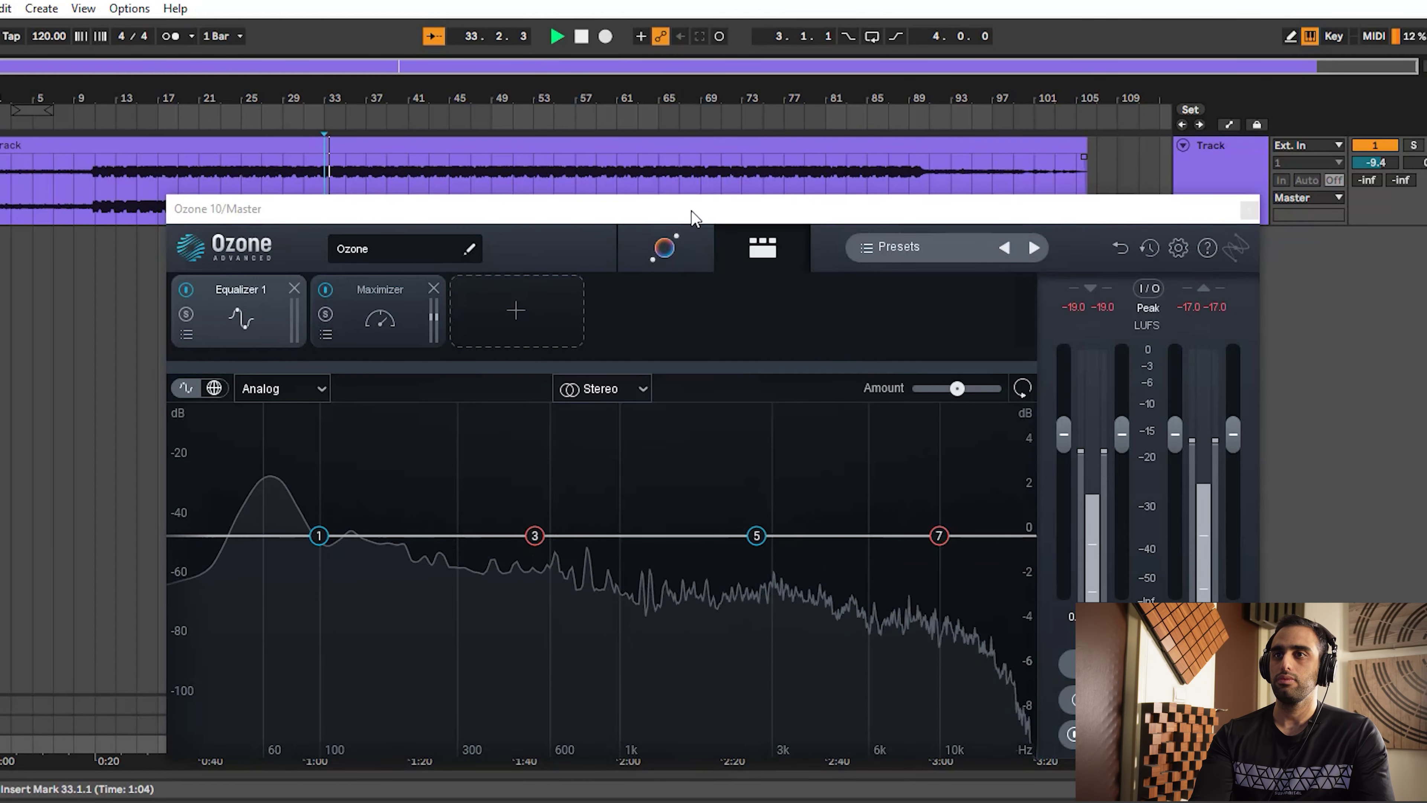
{"action": "left_click_drag", "start_coordinate": [692, 213], "coordinate": [691, 186]}
{"action": "left_click", "coordinate": [663, 220]}
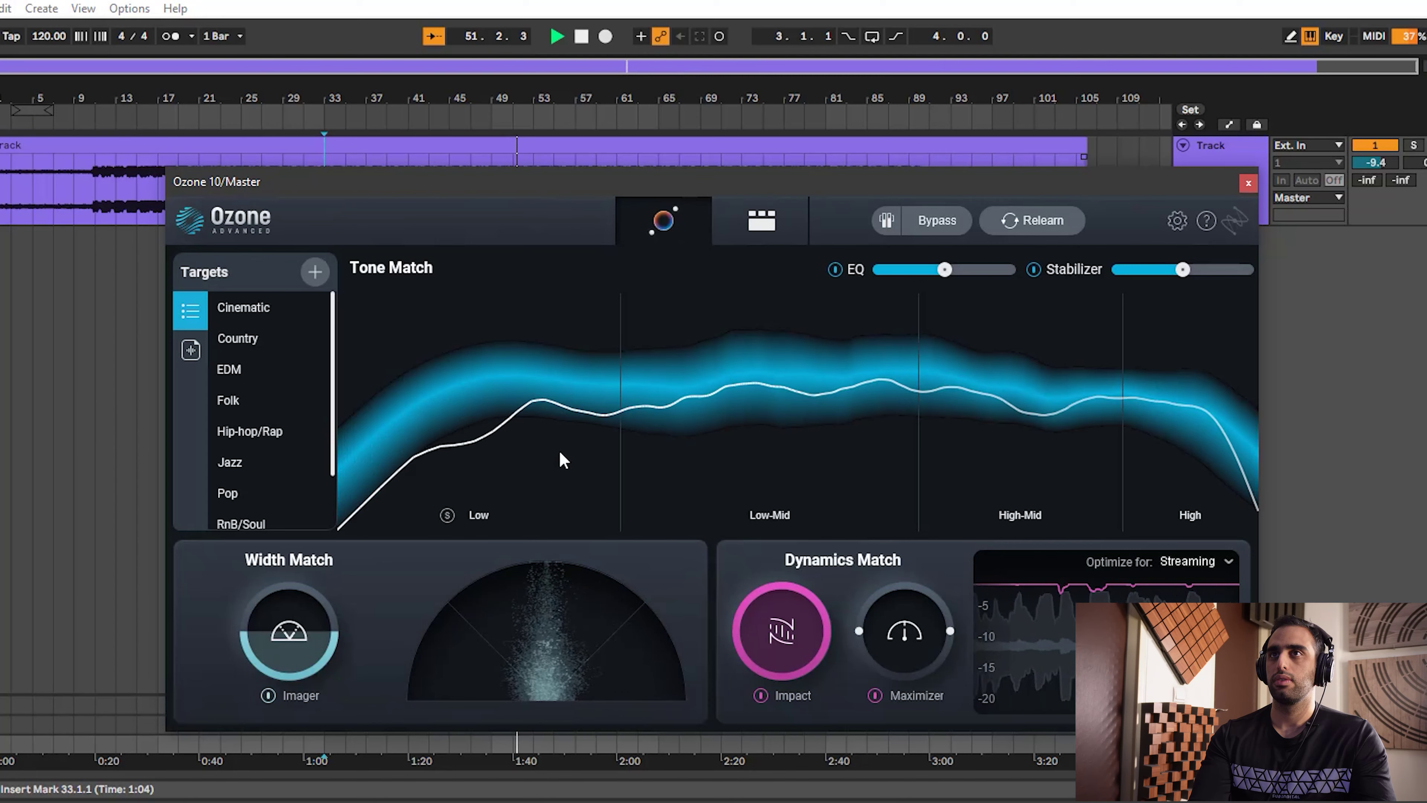
{"action": "left_click", "coordinate": [581, 36]}
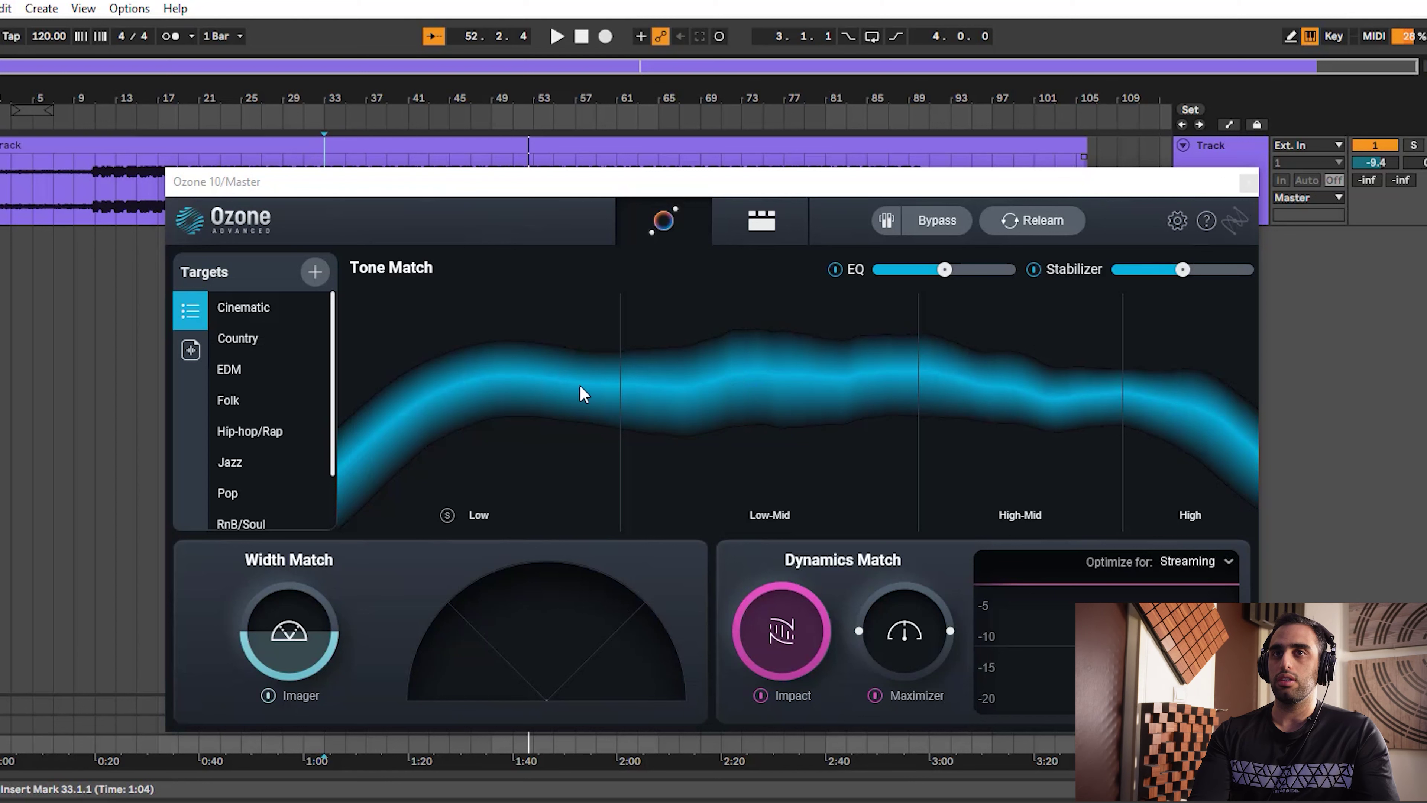
Examine the genre targets available for Tone Match and the option for adding a custom target
{"action": "scroll", "coordinate": [335, 365], "scroll_direction": "down", "scroll_amount": 3}
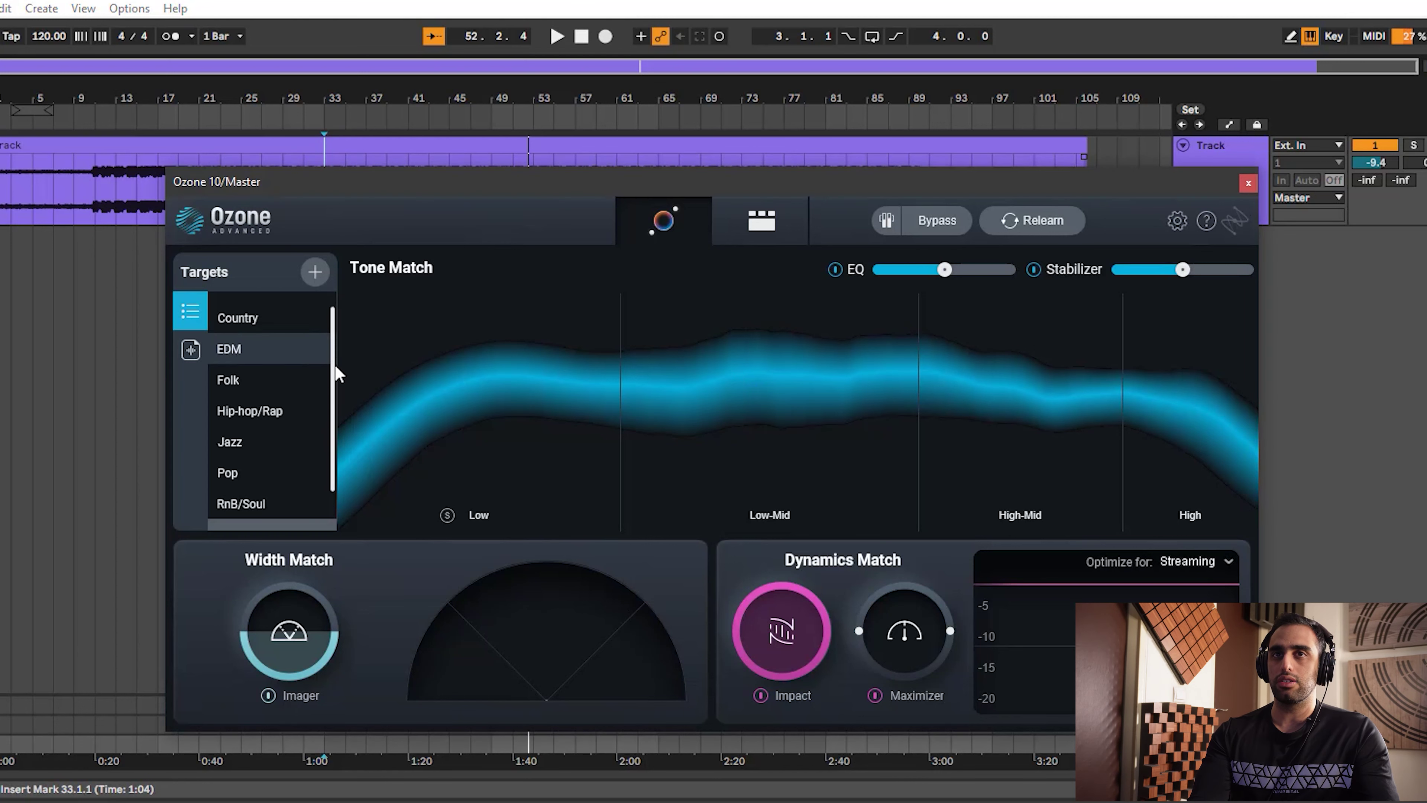
{"action": "scroll", "coordinate": [328, 380], "scroll_direction": "up", "scroll_amount": 3}
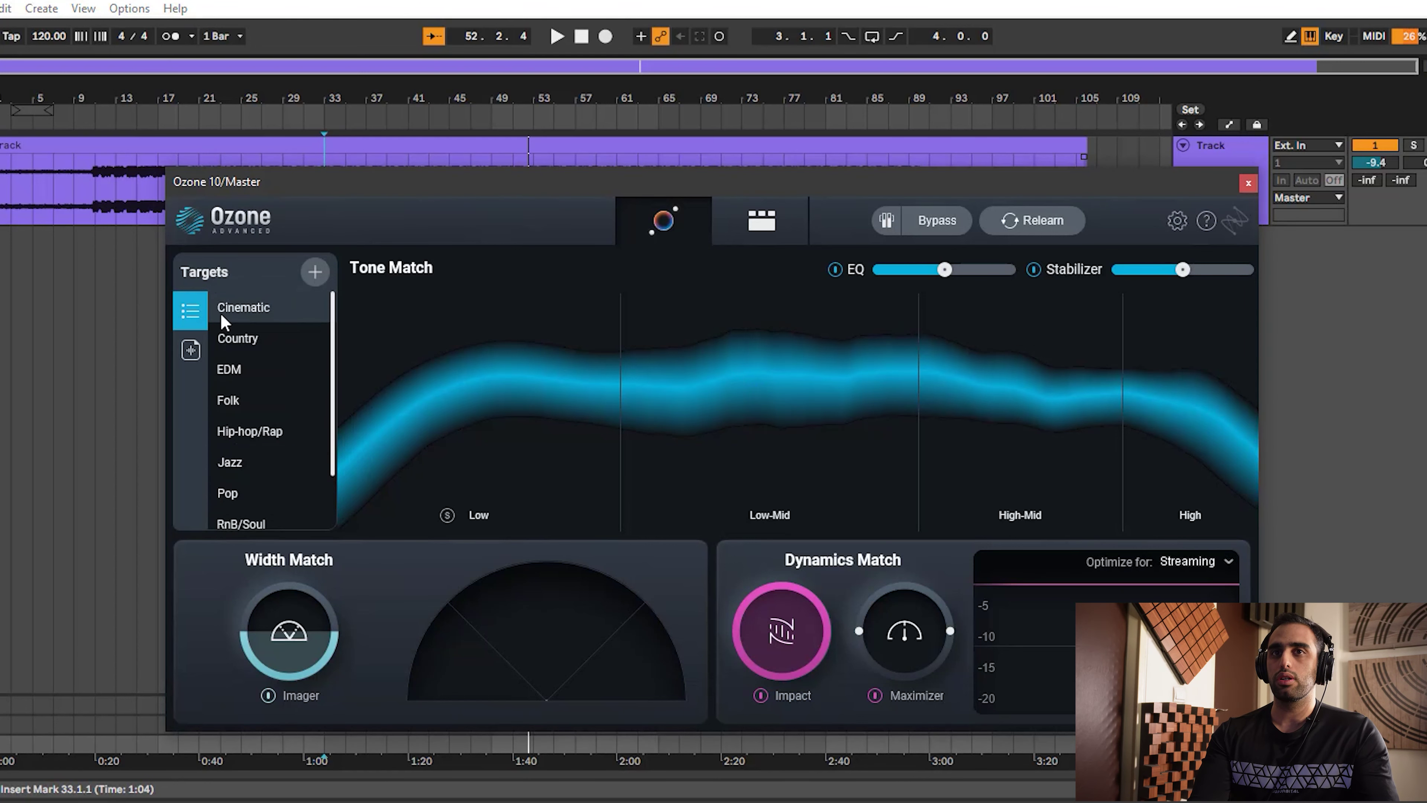
{"action": "scroll", "coordinate": [231, 455], "scroll_direction": "down", "scroll_amount": 2}
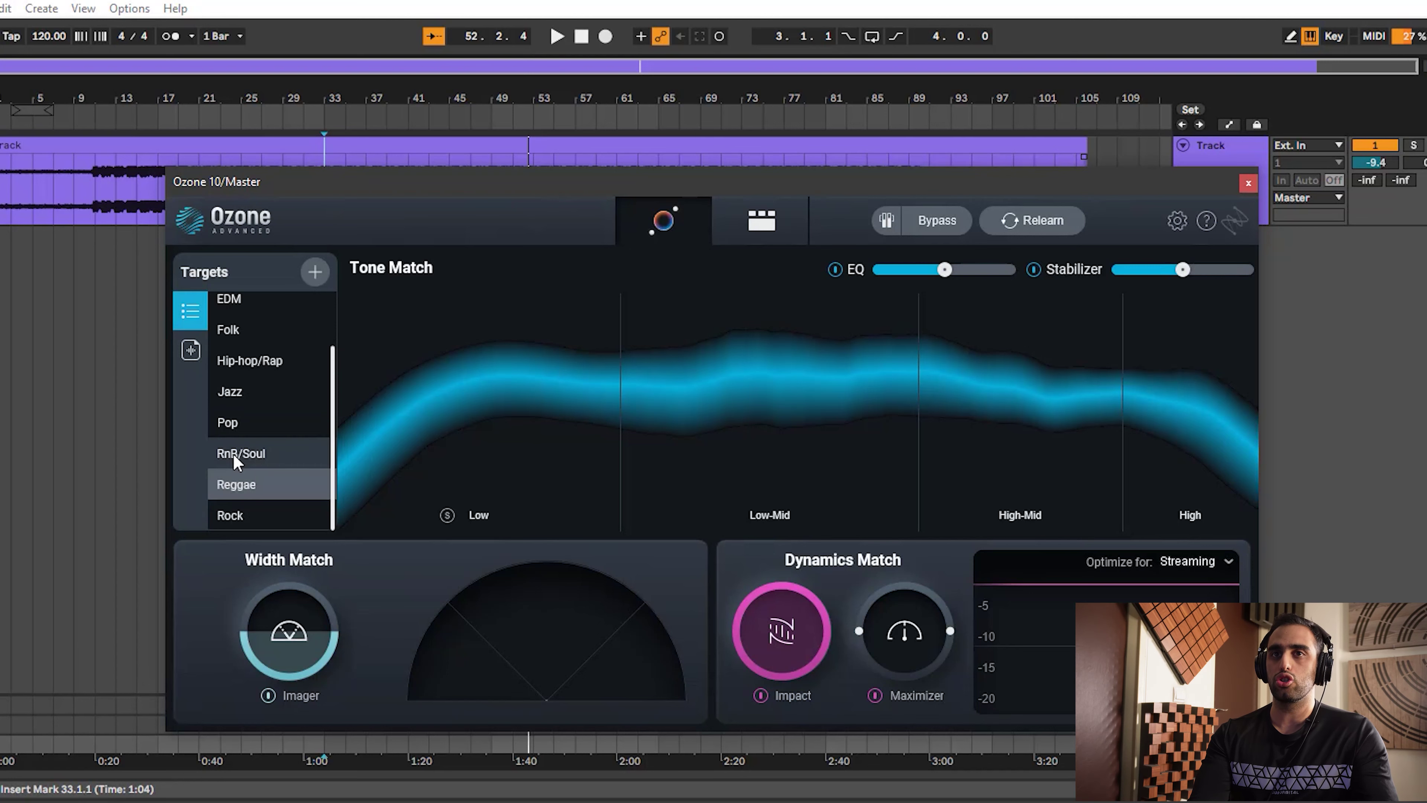
{"action": "scroll", "coordinate": [268, 422], "scroll_direction": "up", "scroll_amount": 2}
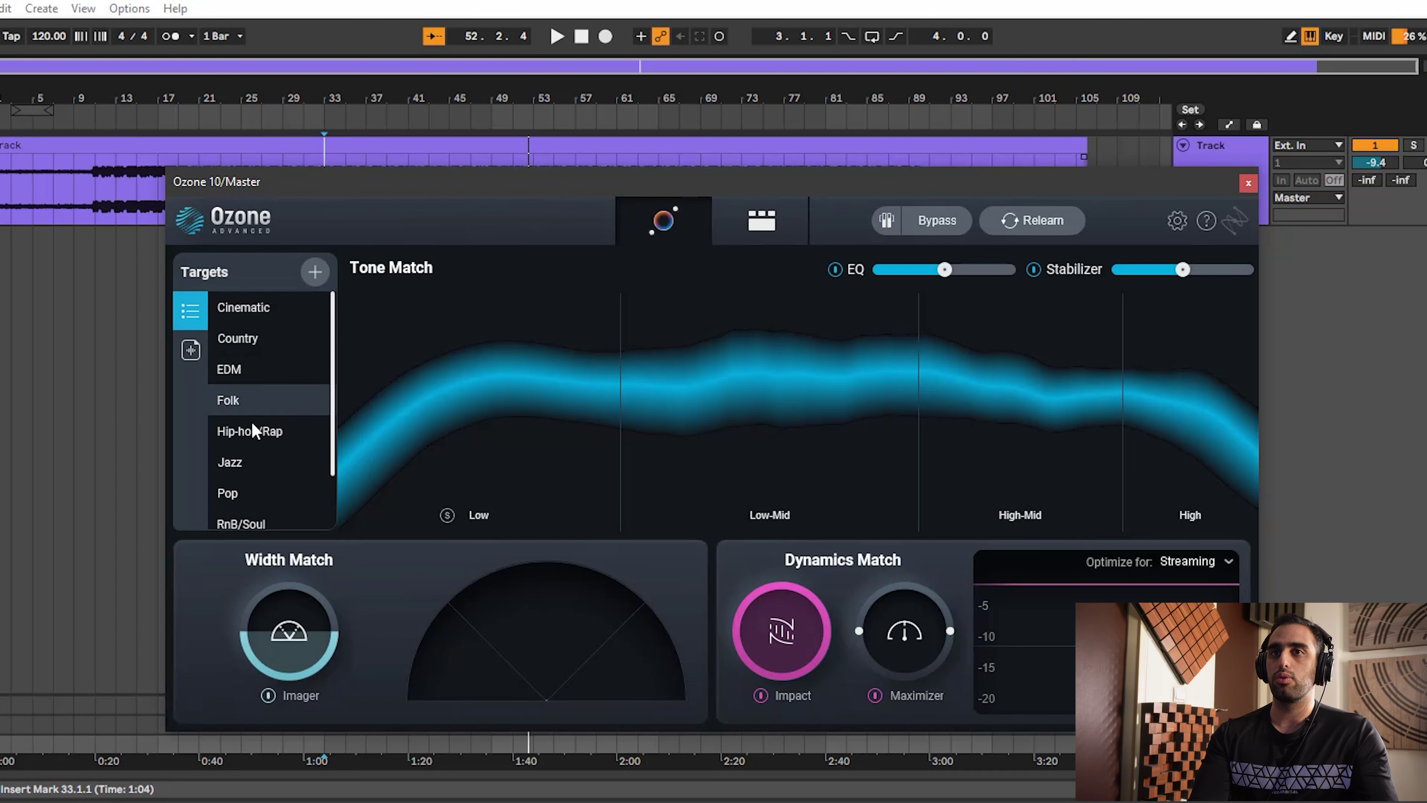
{"action": "scroll", "coordinate": [270, 484], "scroll_direction": "down", "scroll_amount": 2}
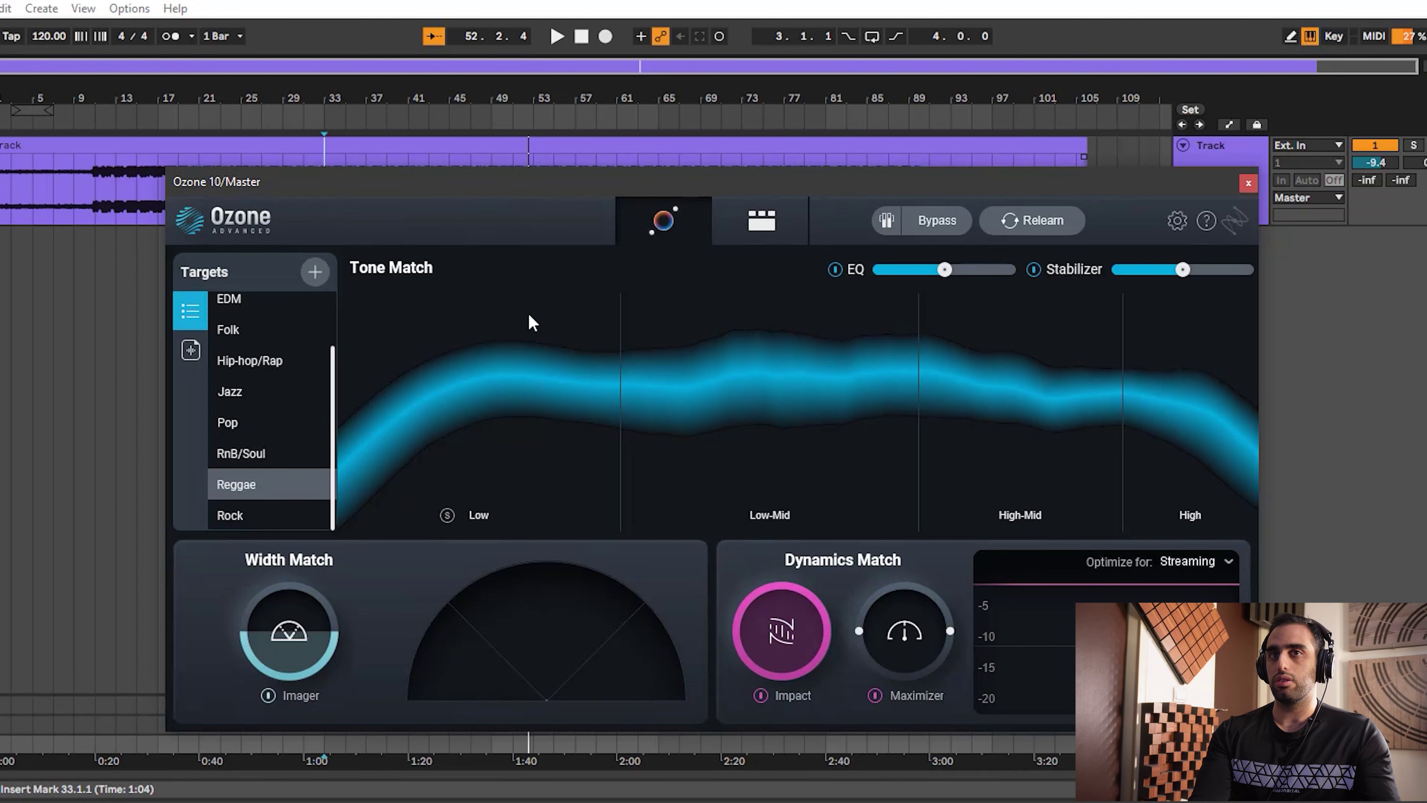
{"action": "scroll", "coordinate": [289, 424], "scroll_direction": "up", "scroll_amount": 2}
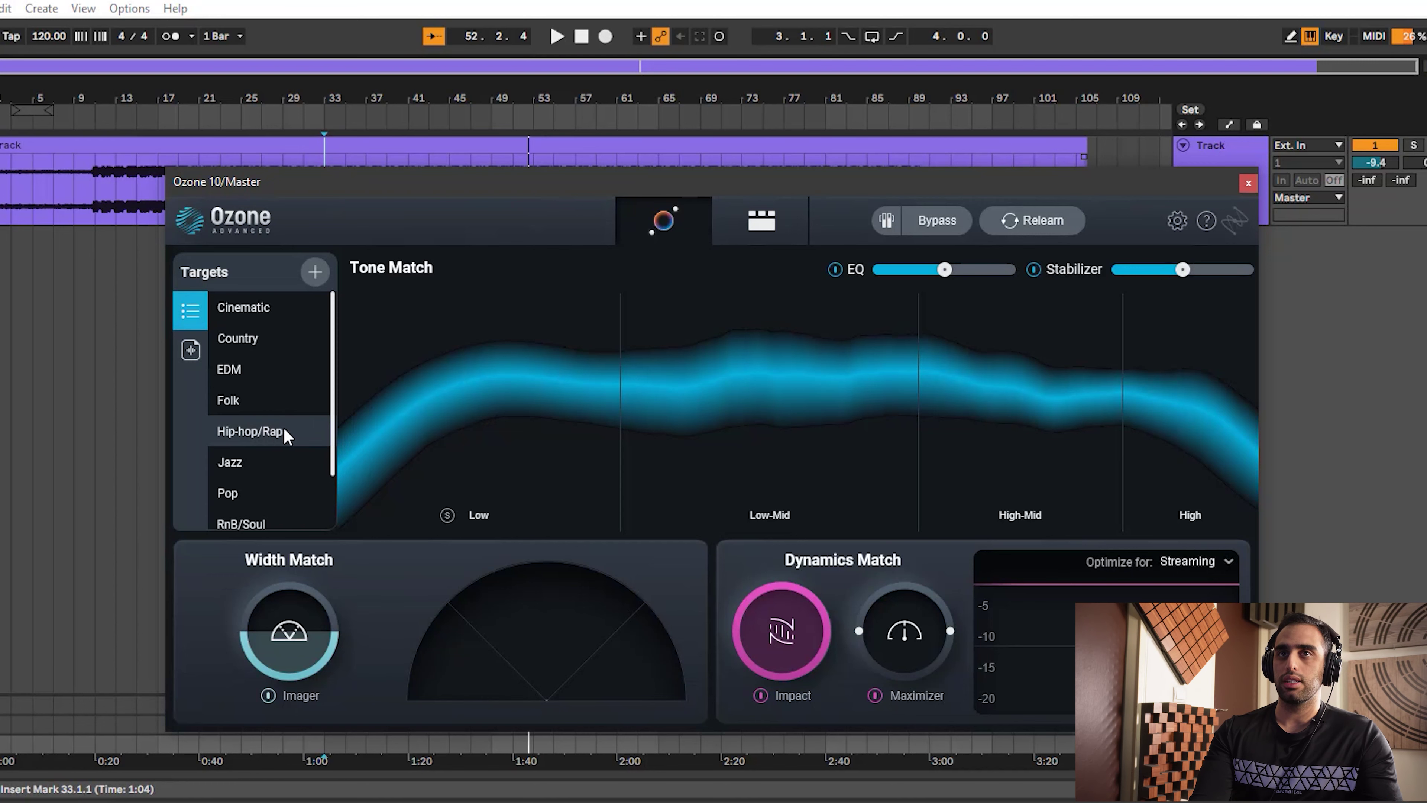
{"action": "left_click", "coordinate": [317, 271]}
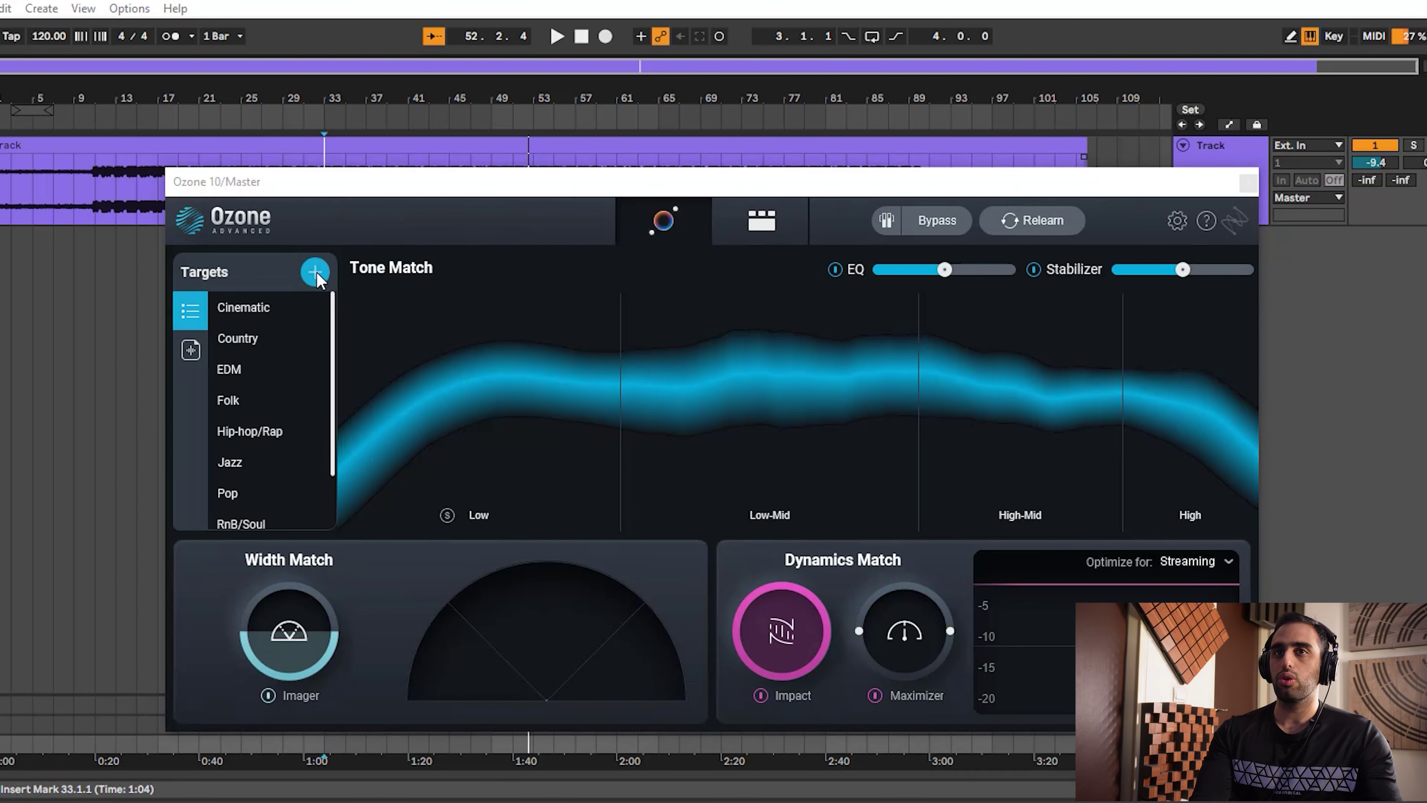
{"action": "left_click", "coordinate": [704, 700]}
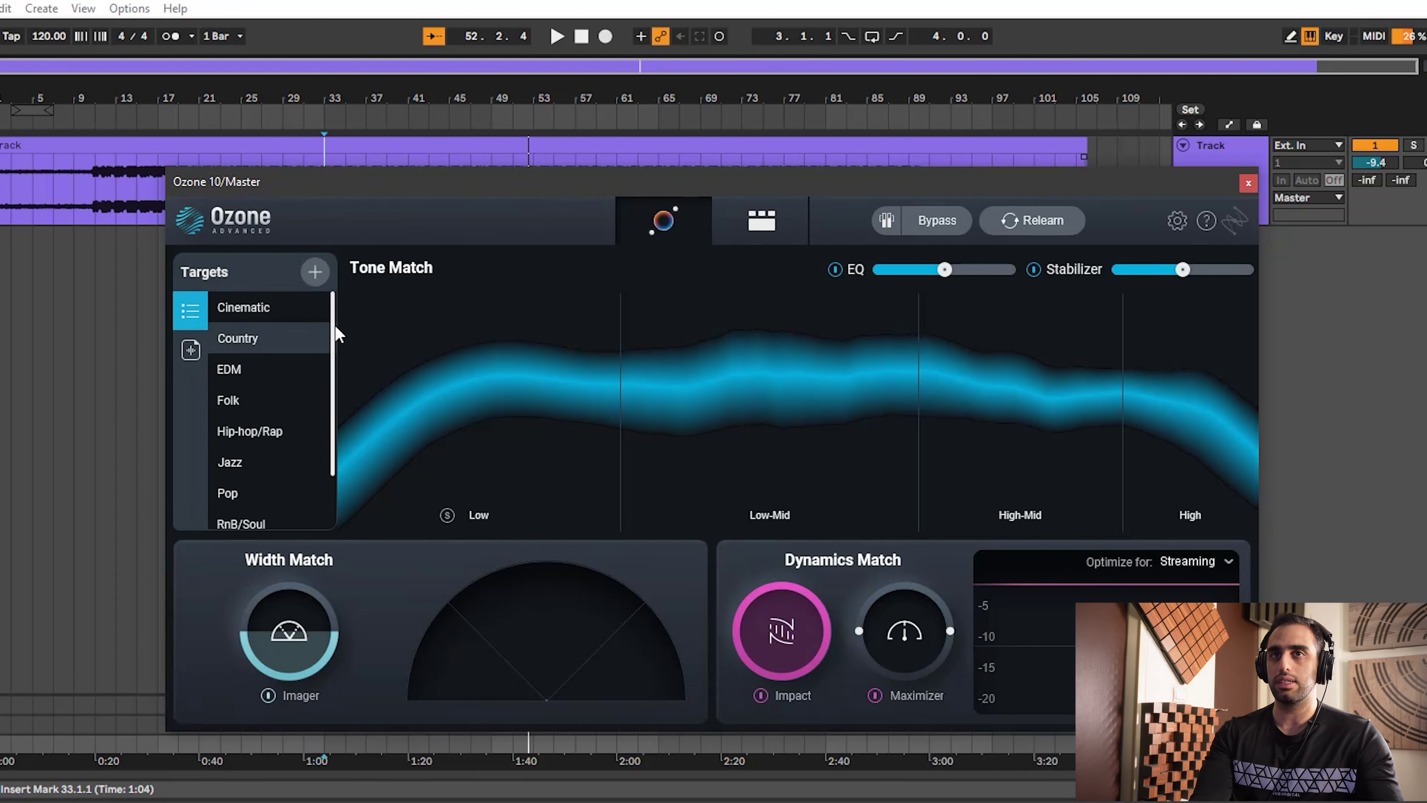
Choose Hip-hop/Rap as the Master Assistant's target genre
{"action": "left_click_drag", "start_coordinate": [333, 342], "coordinate": [270, 324]}
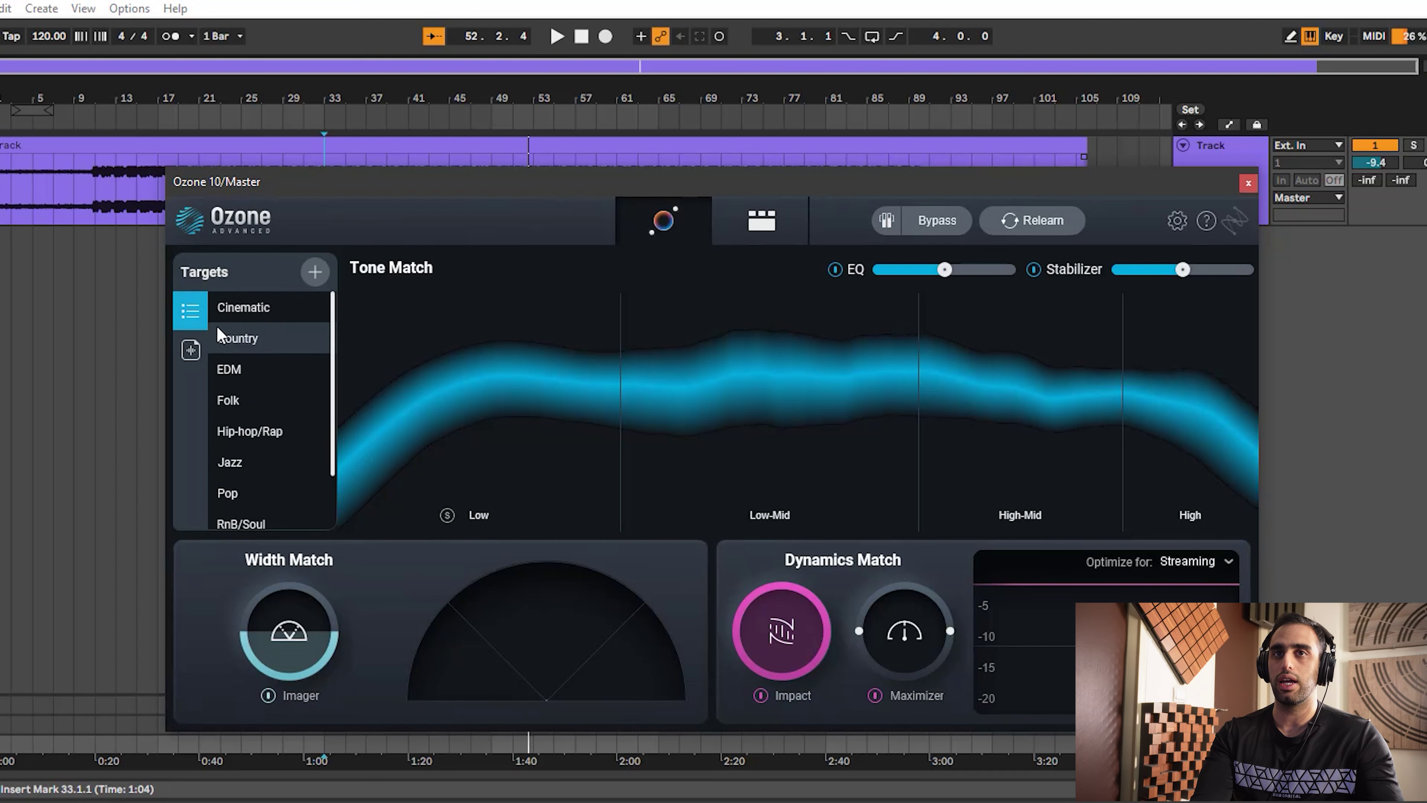
{"action": "scroll", "coordinate": [283, 457], "scroll_direction": "down", "scroll_amount": 2}
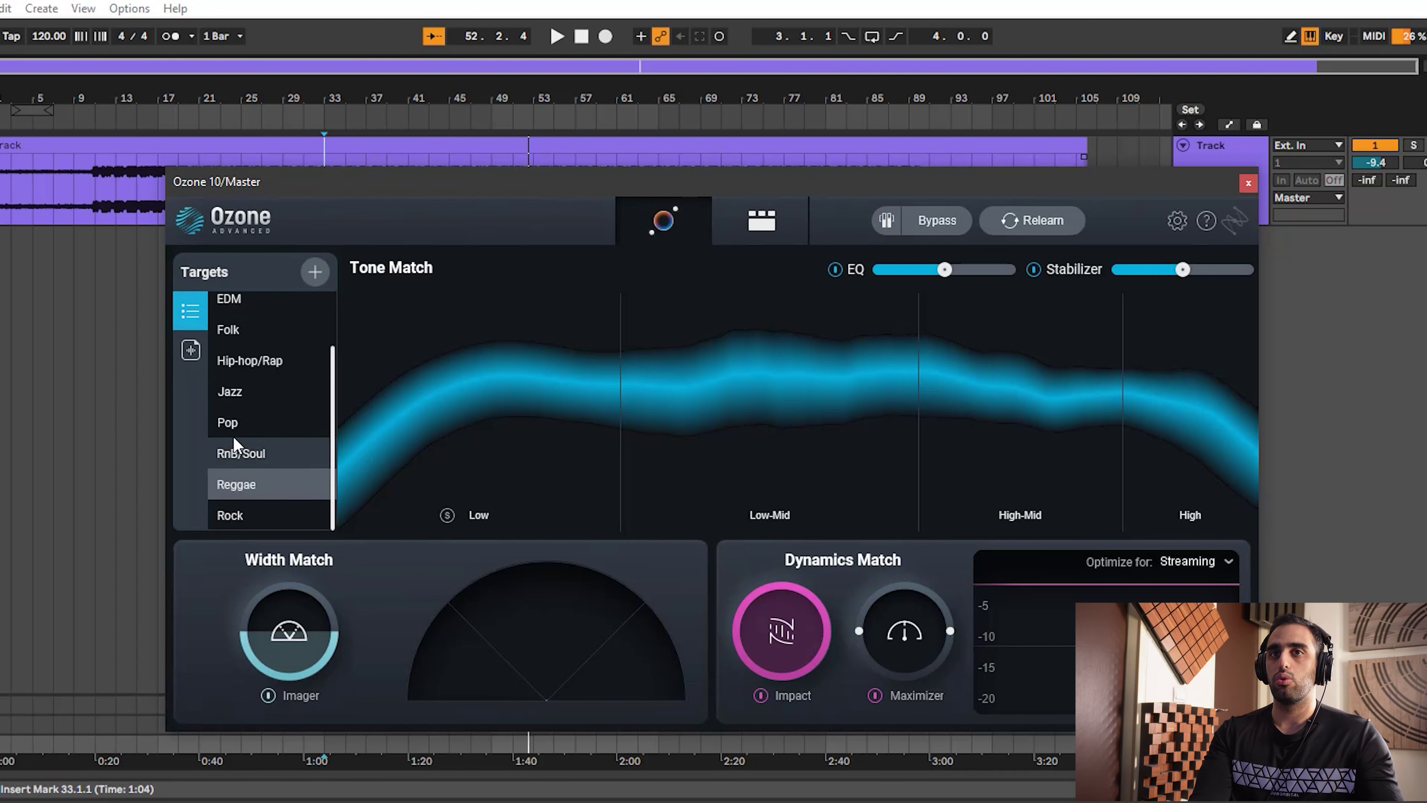
{"action": "scroll", "coordinate": [233, 437], "scroll_direction": "up", "scroll_amount": 2}
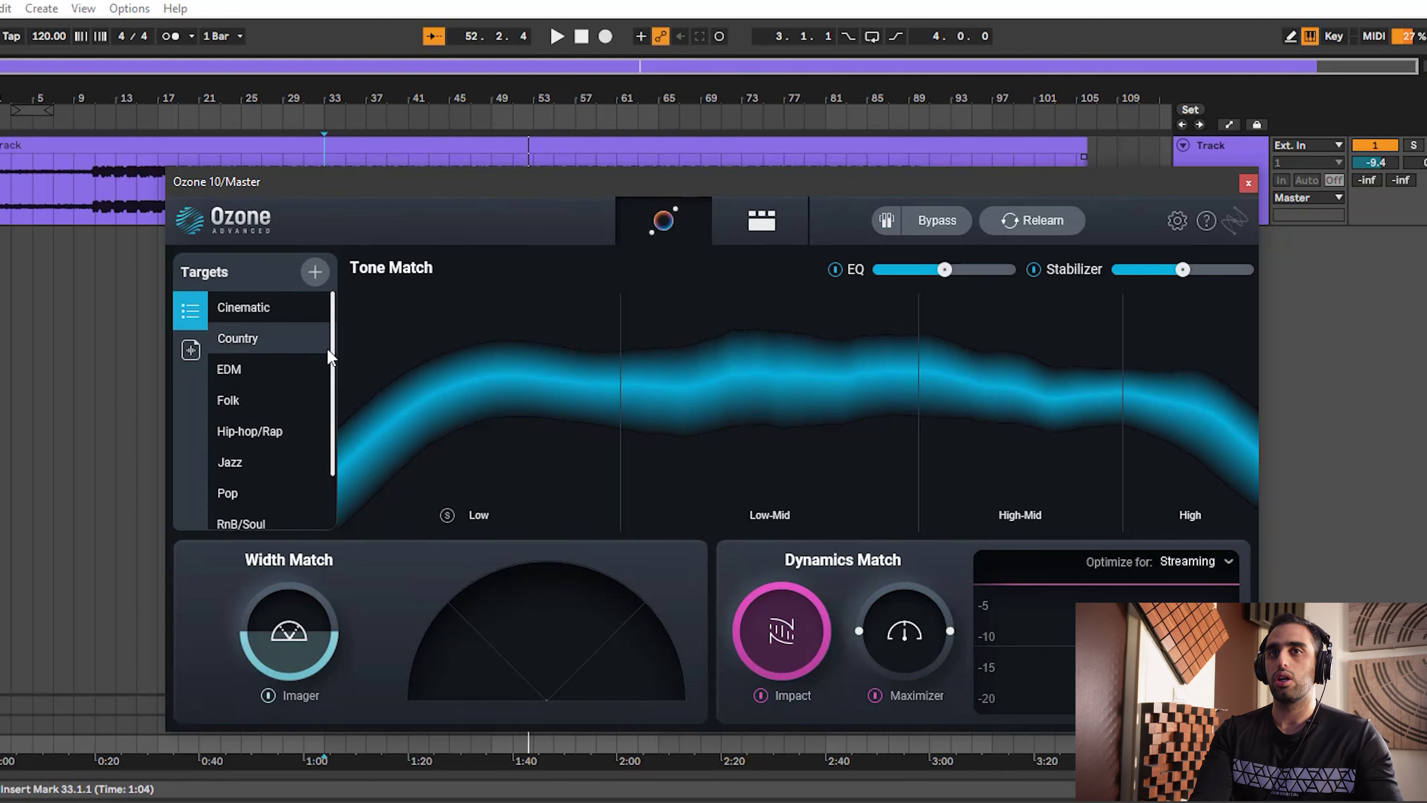
{"action": "left_click", "coordinate": [245, 434]}
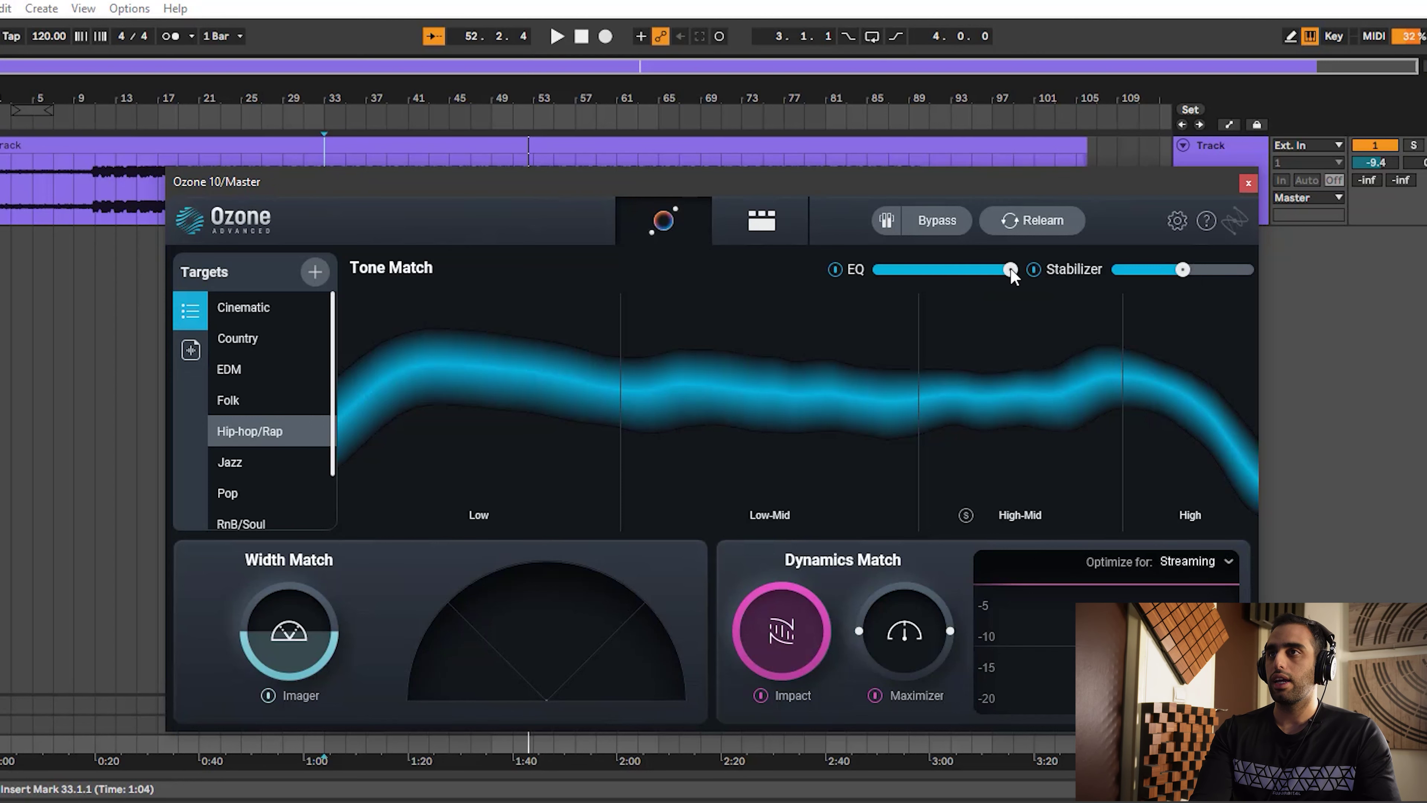
Try a lower Tone Match EQ amount and set it to the middle of its range
{"action": "left_click_drag", "start_coordinate": [896, 270], "coordinate": [938, 271]}
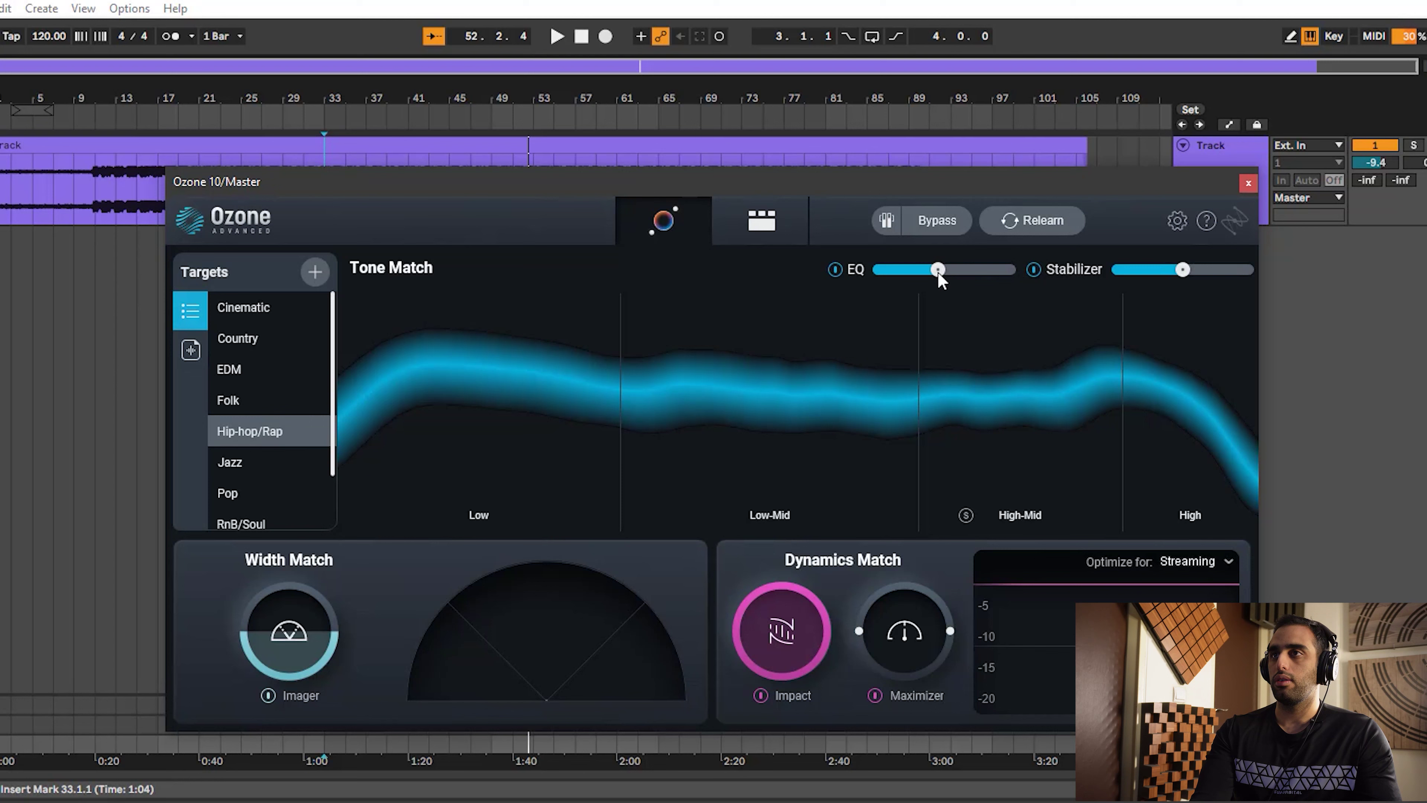
{"action": "left_click_drag", "start_coordinate": [944, 268], "coordinate": [1057, 274]}
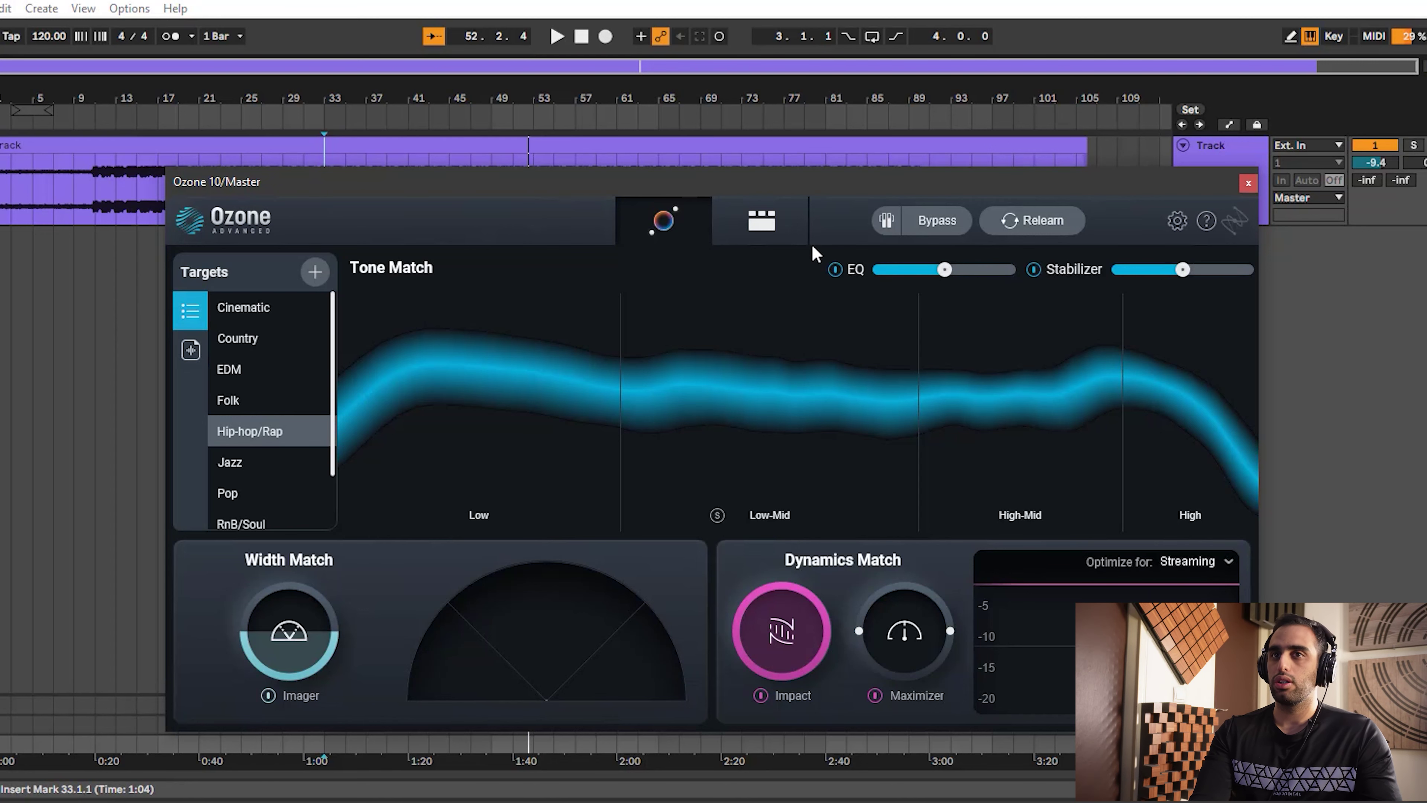
Examine each module in the generated mastering chain: Equalizer 1, Stabilizer, Impact, Imager, Dynamic EQ and Maximizer
{"action": "left_click", "coordinate": [757, 234]}
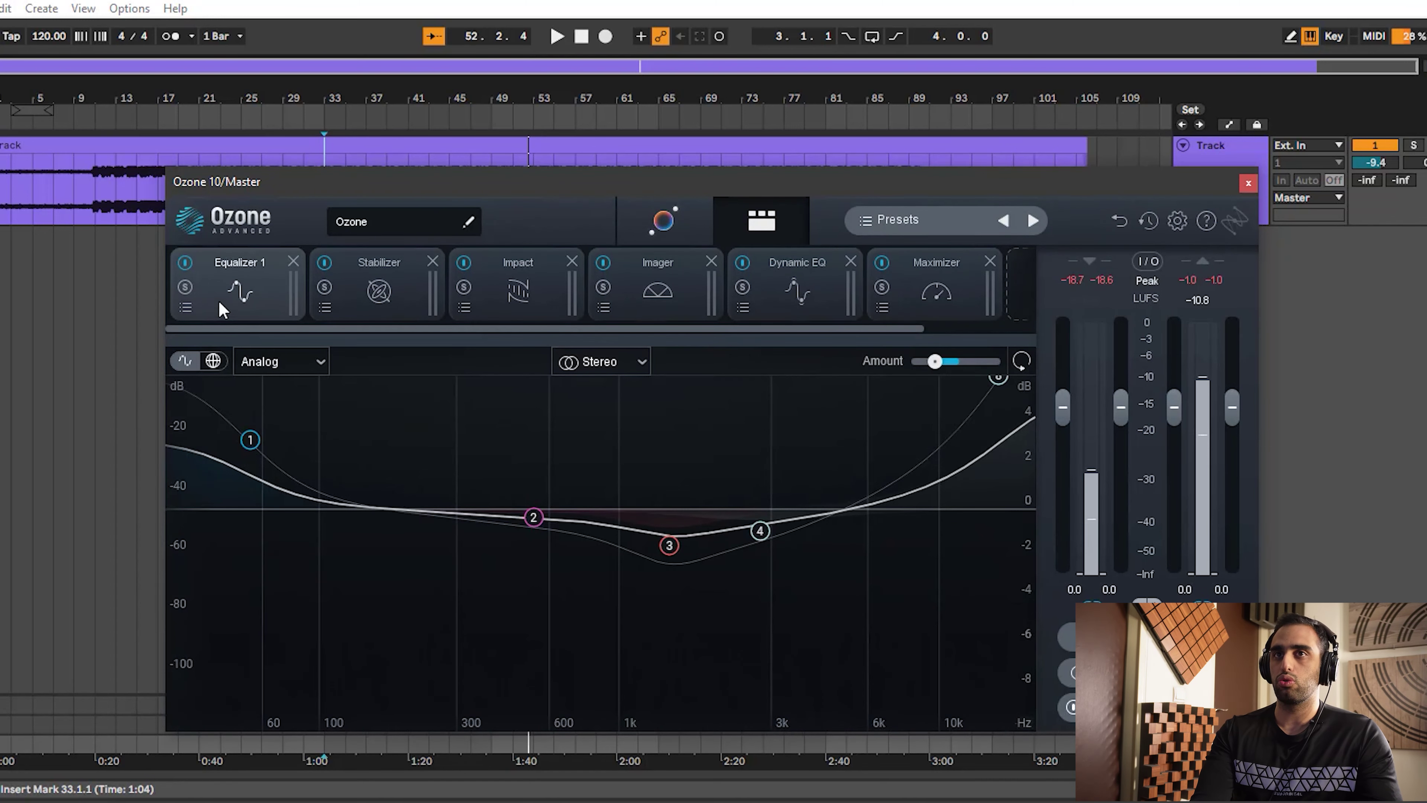
{"action": "left_click", "coordinate": [357, 292]}
{"action": "left_click", "coordinate": [519, 292]}
{"action": "left_click", "coordinate": [658, 293]}
{"action": "left_click", "coordinate": [788, 291]}
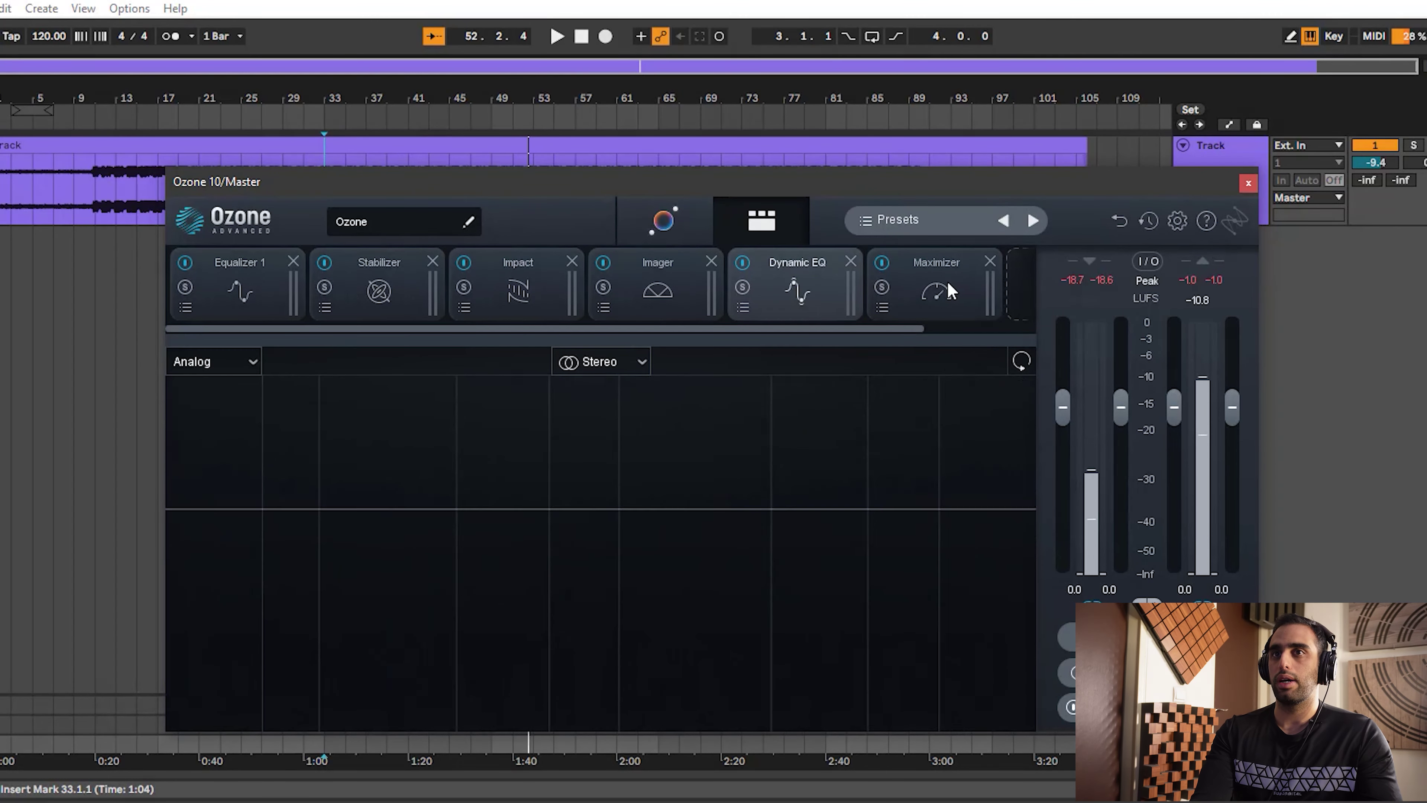
{"action": "left_click", "coordinate": [948, 289]}
{"action": "left_click", "coordinate": [821, 282]}
{"action": "left_click", "coordinate": [637, 293]}
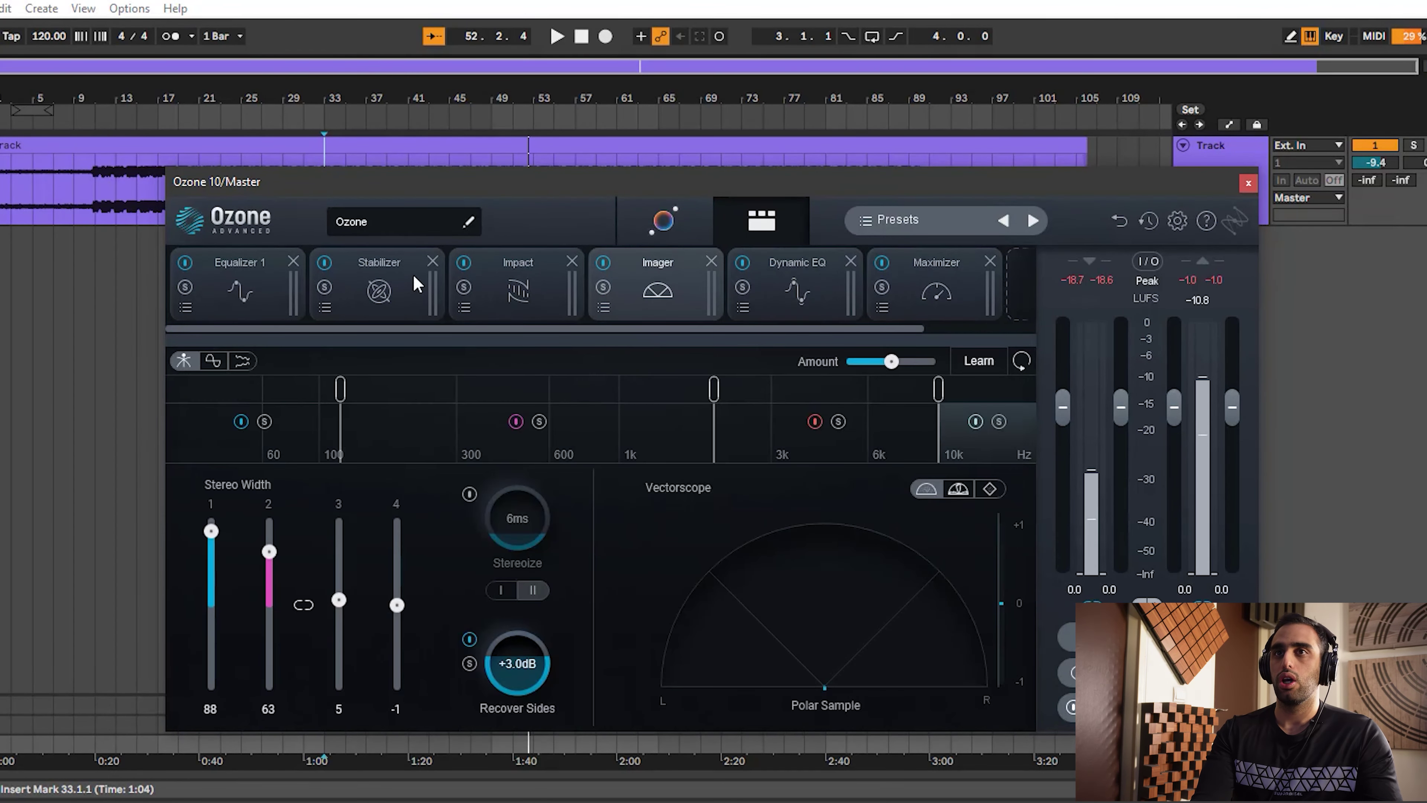
{"action": "left_click", "coordinate": [522, 289]}
{"action": "left_click", "coordinate": [378, 292]}
{"action": "left_click", "coordinate": [236, 295]}
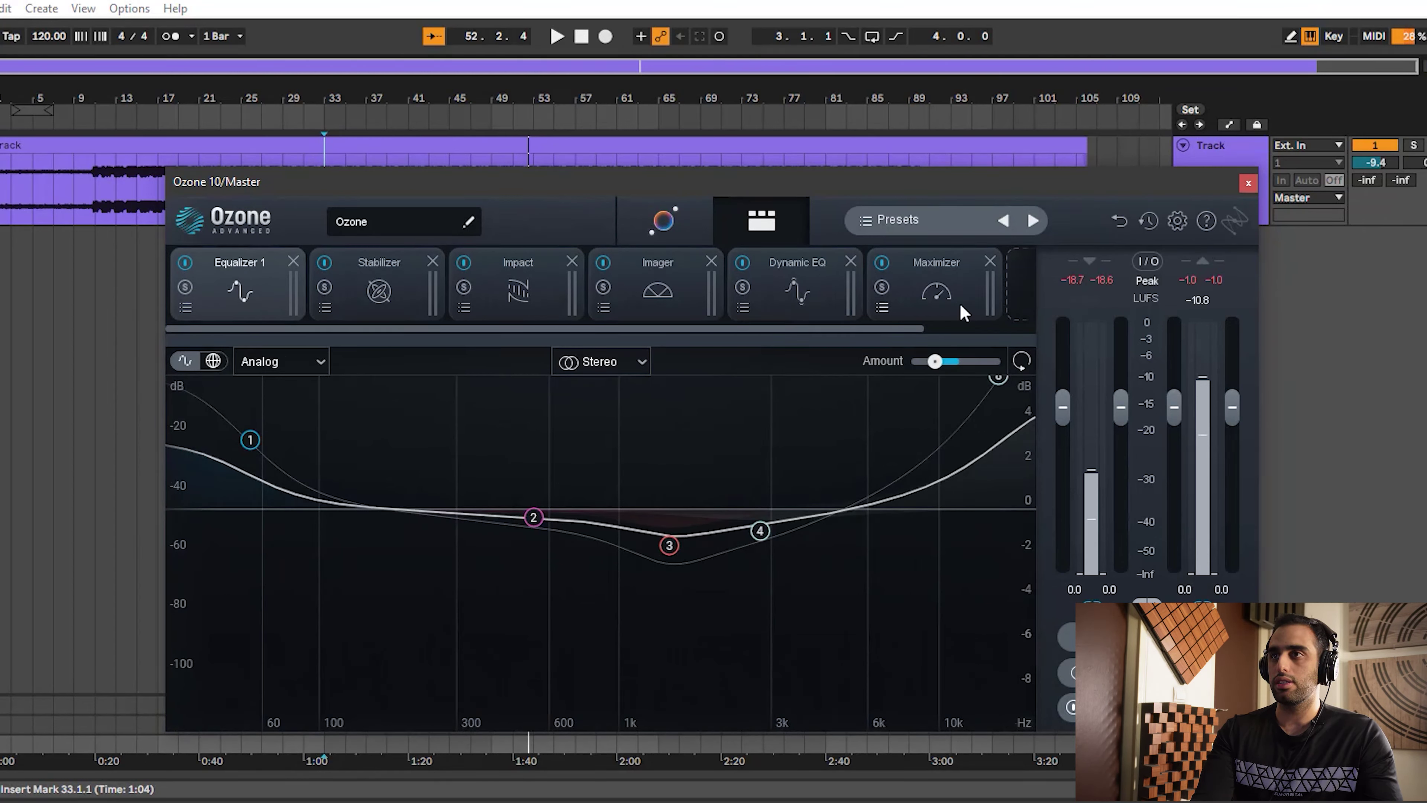
Try the Equalizer 1 amount at 13% and at mid-range, and restore the assistant's Tone Match EQ amount to halfway
{"action": "mouse_move", "coordinate": [935, 367]}
{"action": "mouse_move", "coordinate": [934, 364]}
{"action": "left_mouse_down"}
{"action": "mouse_move", "coordinate": [1000, 362]}
{"action": "mouse_move", "coordinate": [911, 371]}
{"action": "mouse_move", "coordinate": [969, 361]}
{"action": "mouse_move", "coordinate": [919, 363]}
{"action": "left_mouse_up"}
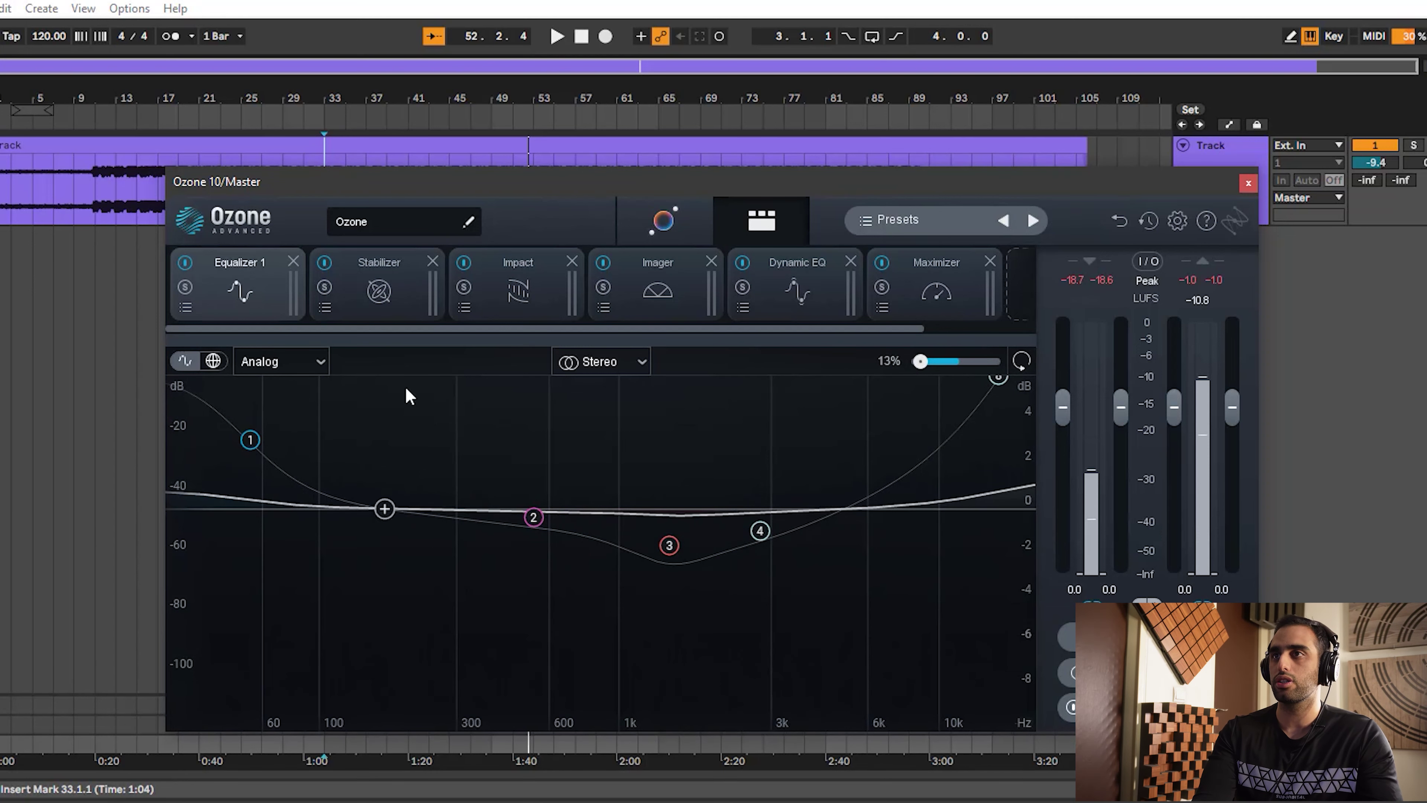
{"action": "left_click_drag", "start_coordinate": [924, 364], "coordinate": [956, 363]}
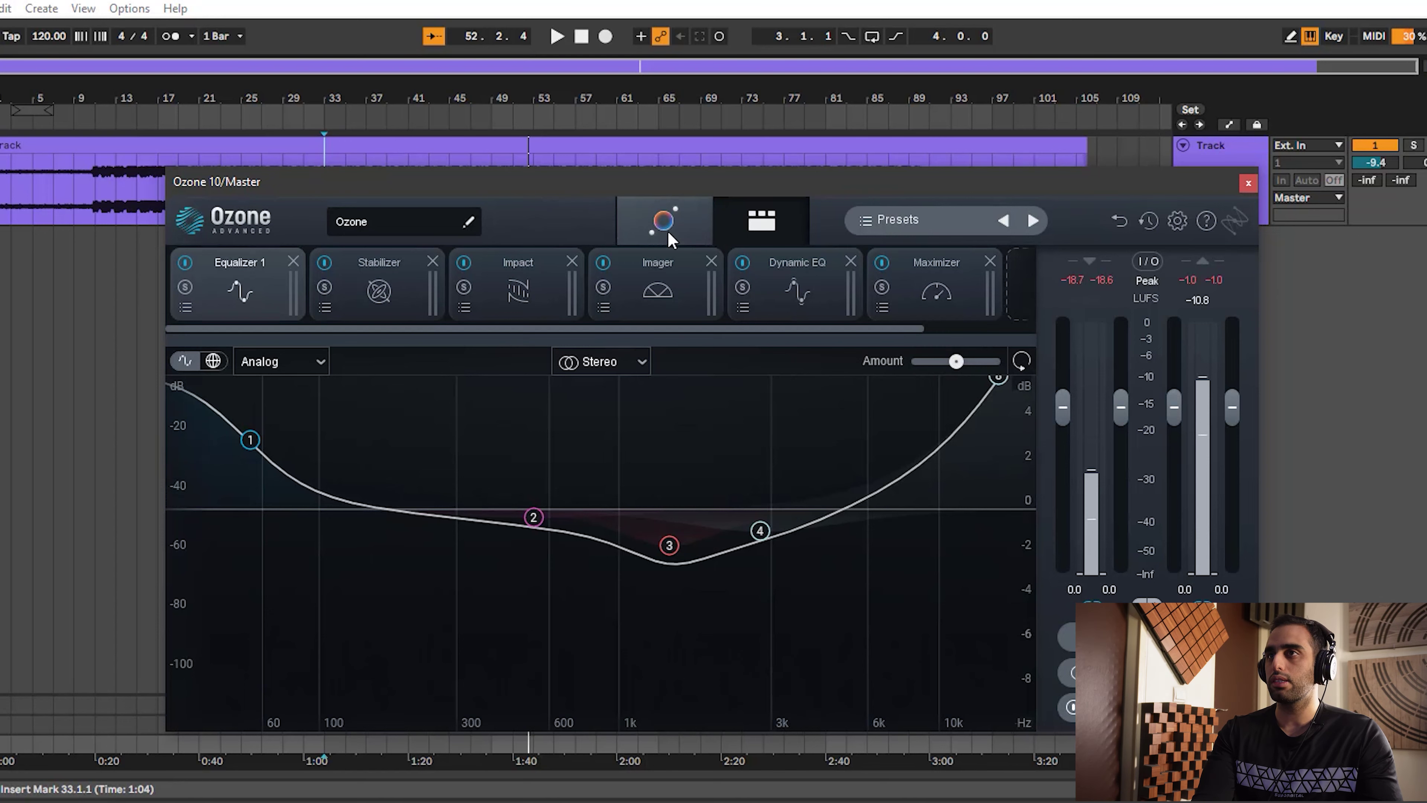
{"action": "left_click", "coordinate": [662, 229]}
{"action": "left_click_drag", "start_coordinate": [1009, 270], "coordinate": [948, 275]}
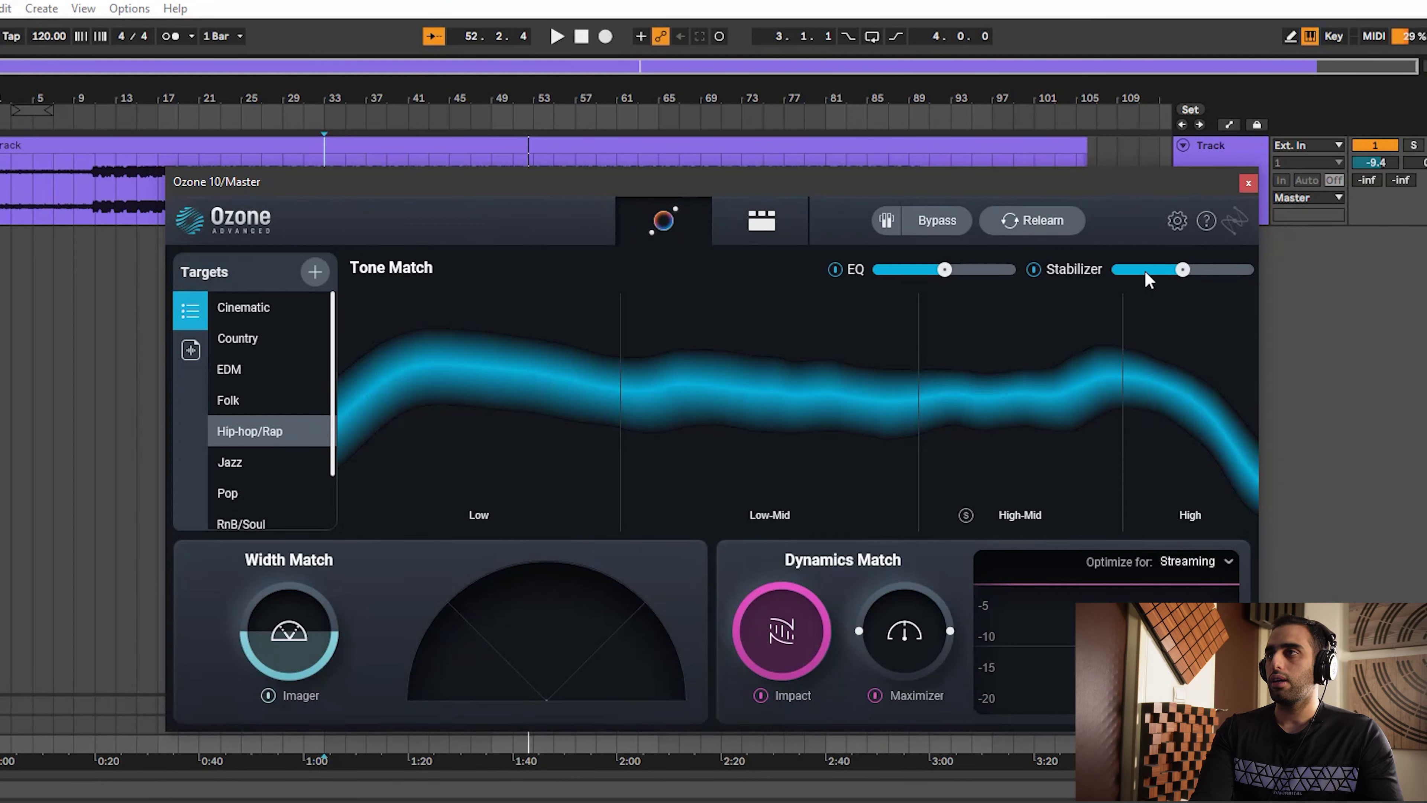
Lower the assistant's Stabilizer amount to zero and inspect the Stabilizer module's amount and its genre target list
{"action": "left_click_drag", "start_coordinate": [1256, 272], "coordinate": [1296, 272]}
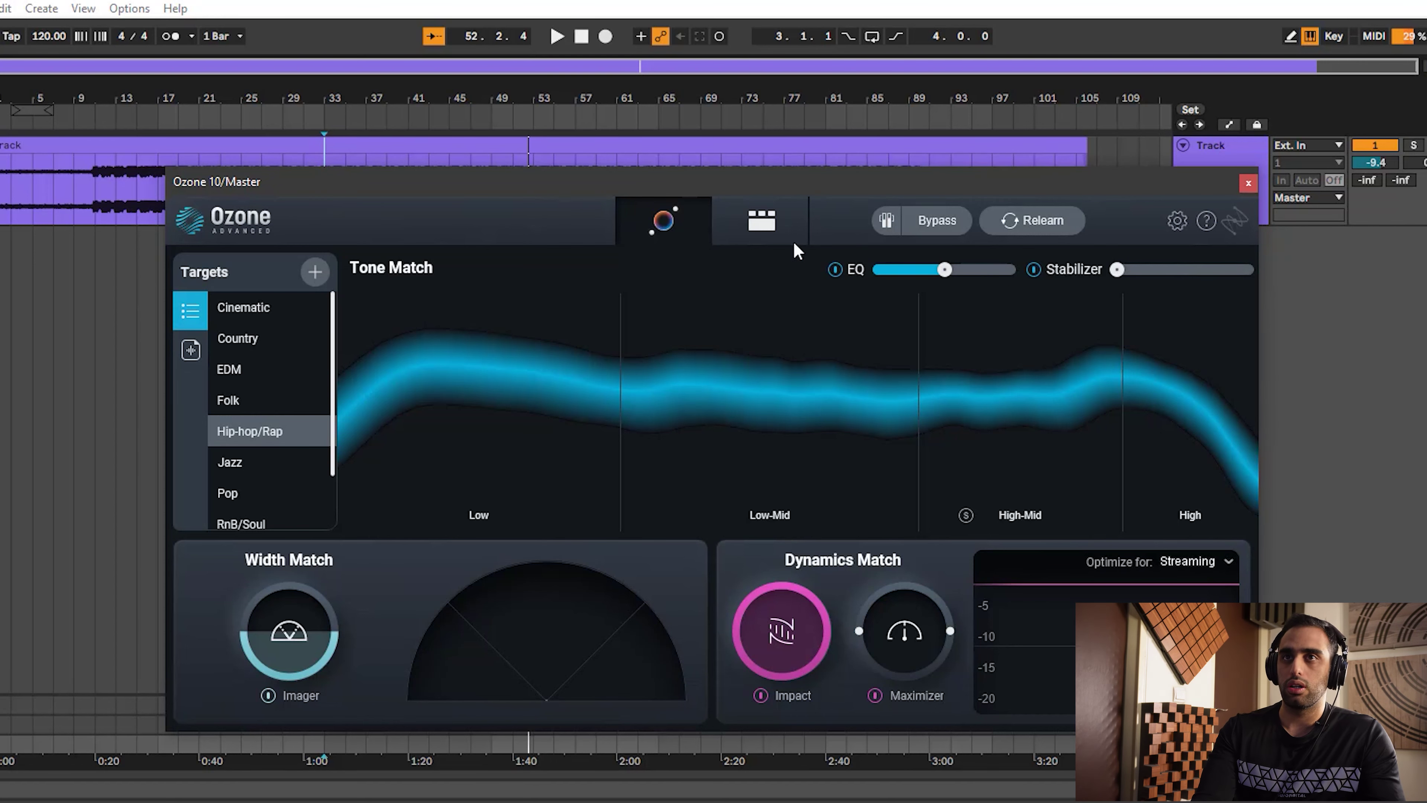
{"action": "left_click", "coordinate": [767, 225]}
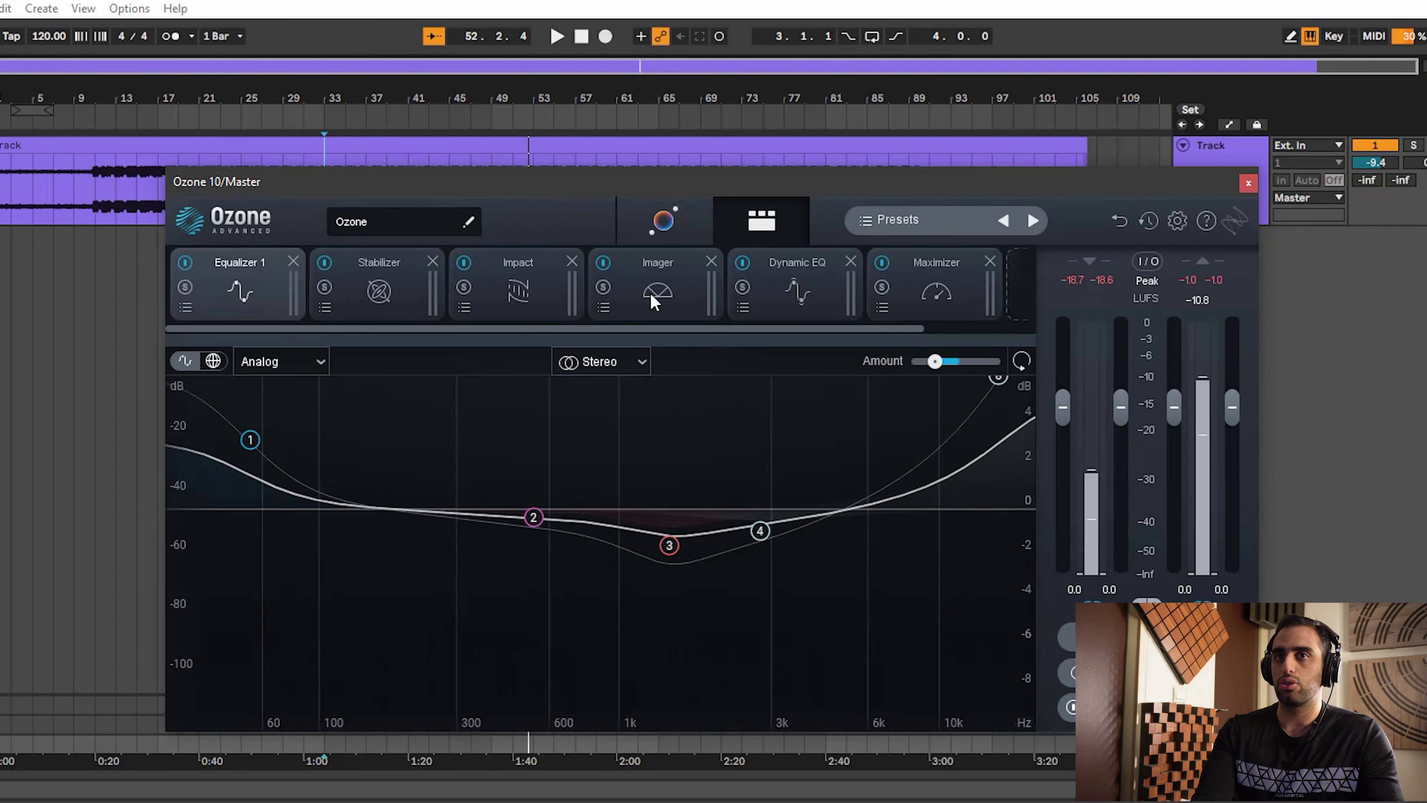
{"action": "left_click", "coordinate": [370, 279]}
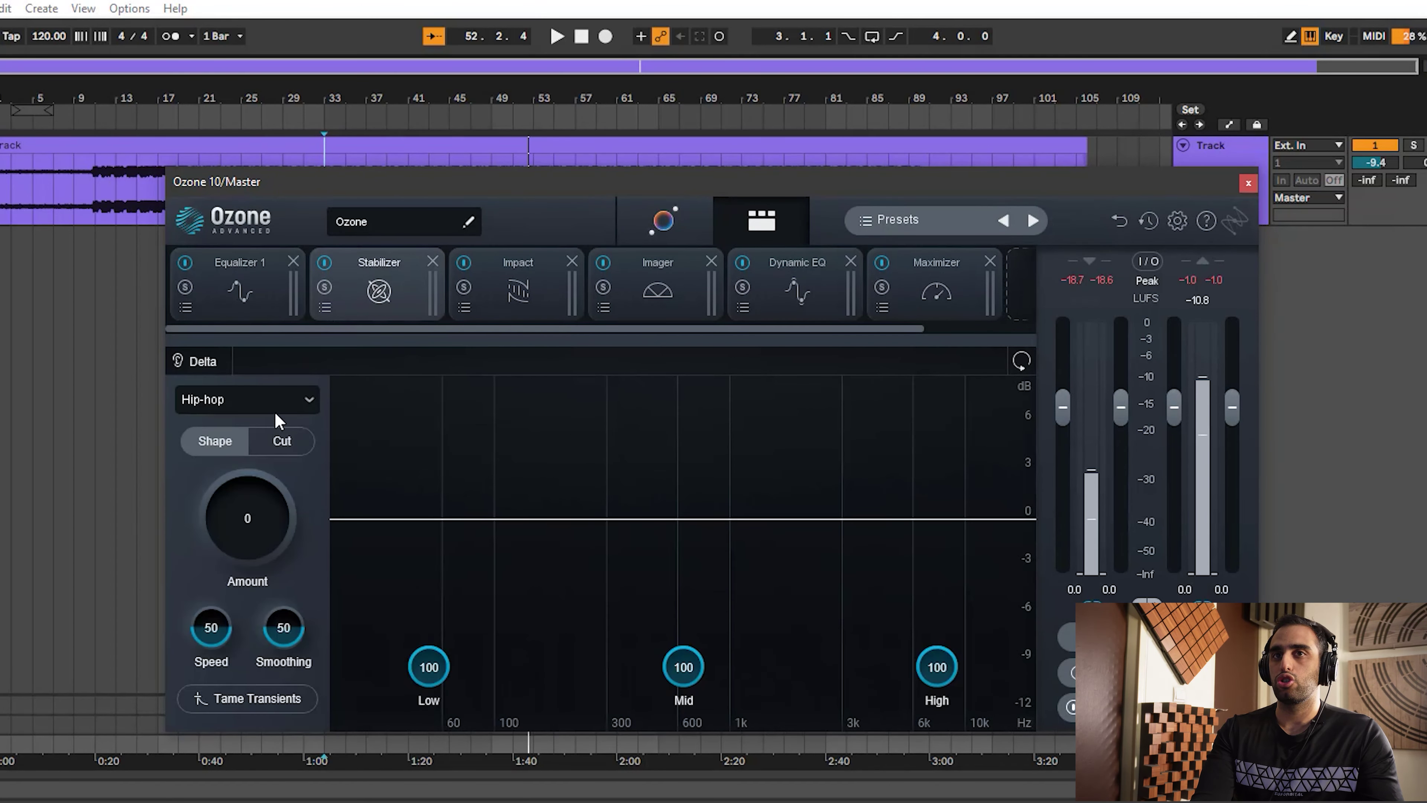
{"action": "left_click", "coordinate": [309, 399]}
{"action": "left_click", "coordinate": [309, 399]}
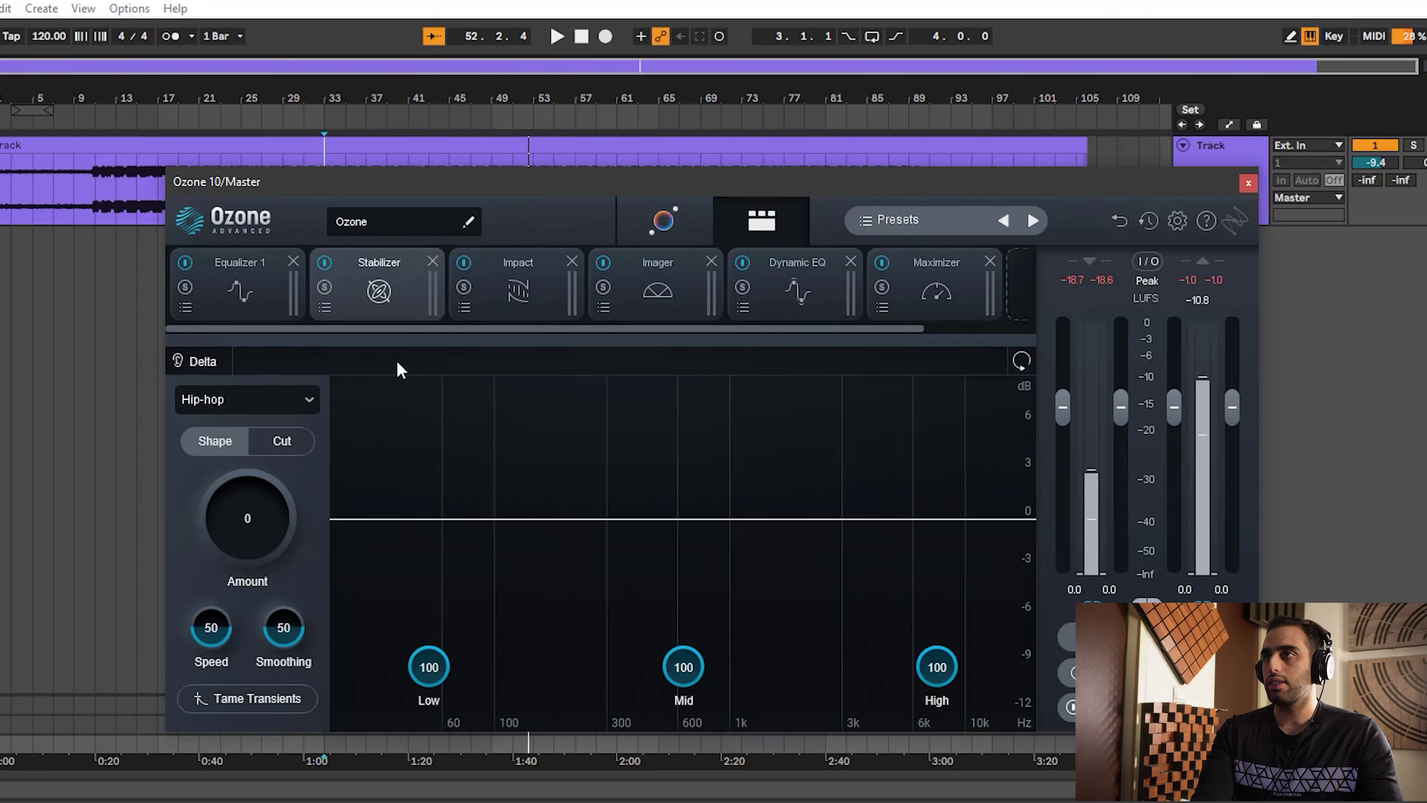
Return to the assistant view and set the Tone Match Stabilizer amount to about the middle of its range
{"action": "left_click", "coordinate": [663, 220]}
{"action": "left_click_drag", "start_coordinate": [1121, 270], "coordinate": [1191, 270]}
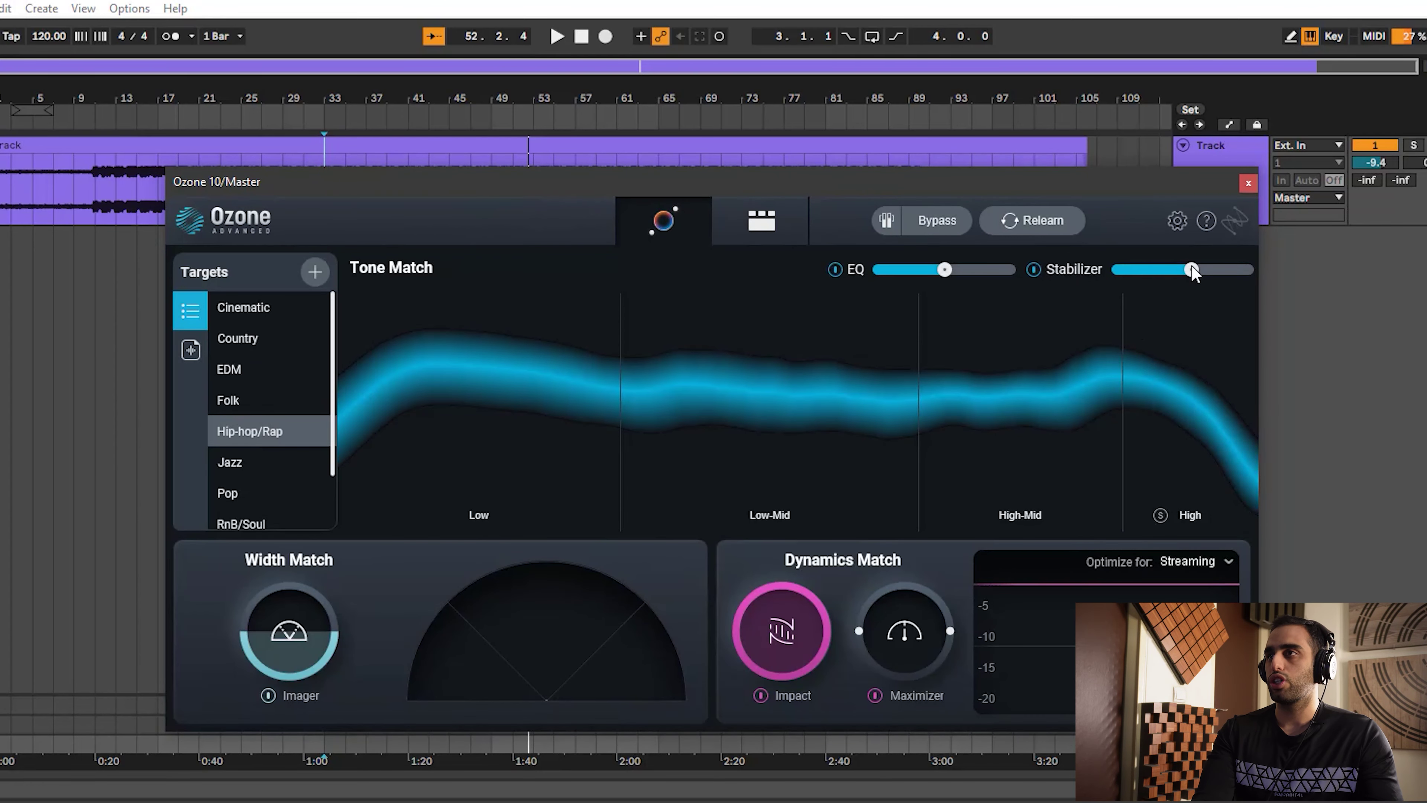
{"action": "double_click", "coordinate": [1192, 271]}
{"action": "left_click_drag", "start_coordinate": [1237, 269], "coordinate": [1177, 270]}
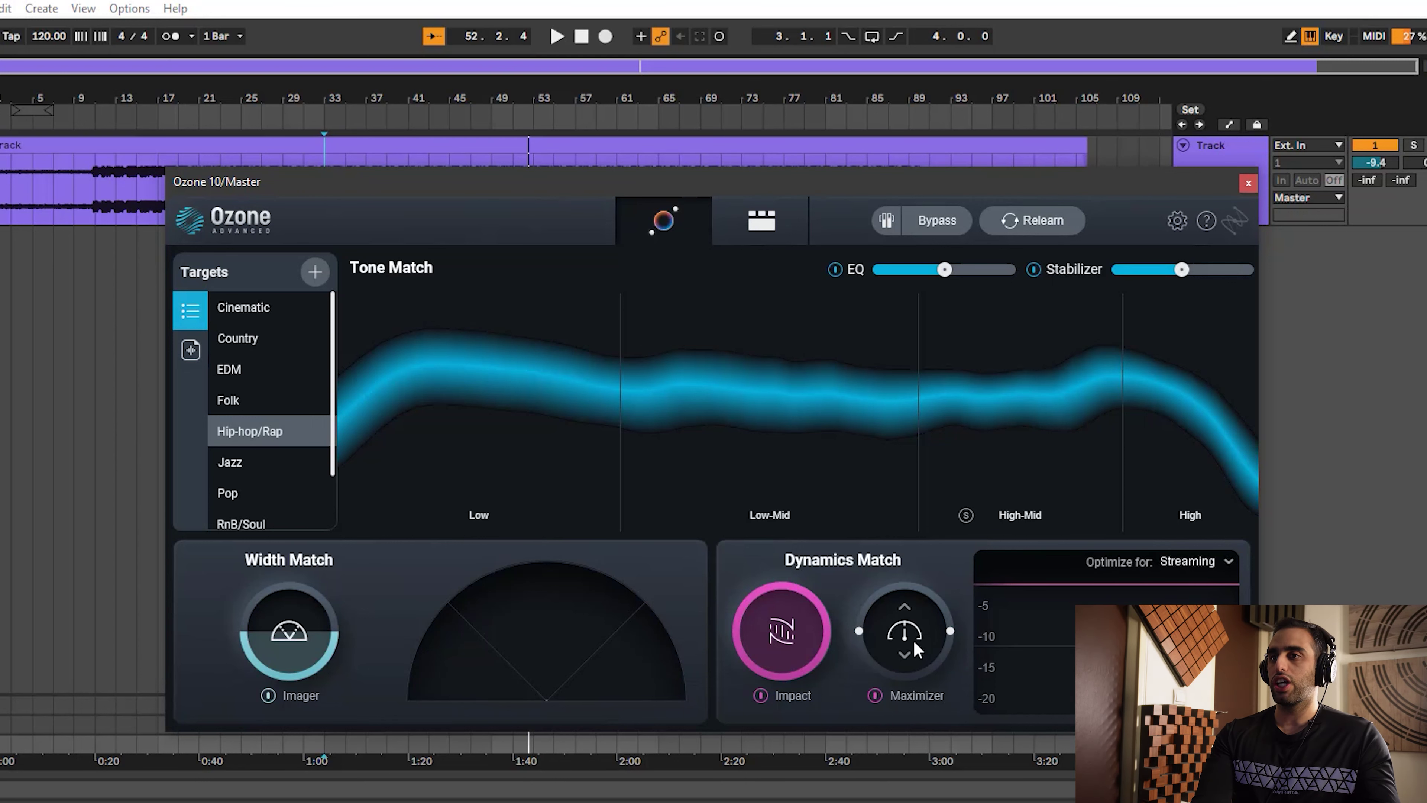
Examine the Maximizer control and the available loudness optimization options in Dynamics Match, keeping Streaming selected
{"action": "mouse_move", "coordinate": [911, 638]}
{"action": "left_mouse_down"}
{"action": "mouse_move", "coordinate": [901, 713]}
{"action": "mouse_move", "coordinate": [889, 578]}
{"action": "mouse_move", "coordinate": [904, 634]}
{"action": "left_mouse_up"}
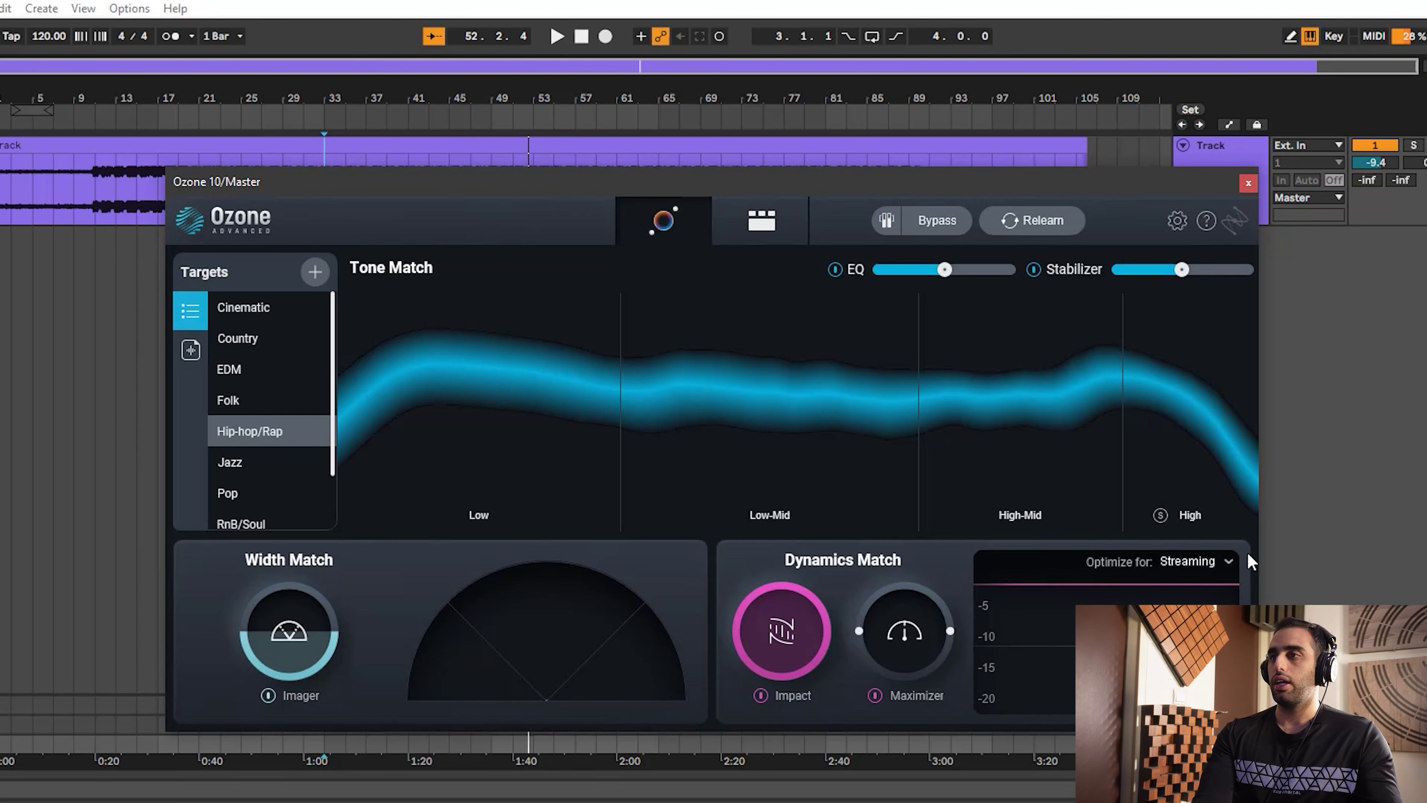
{"action": "left_click", "coordinate": [1209, 562]}
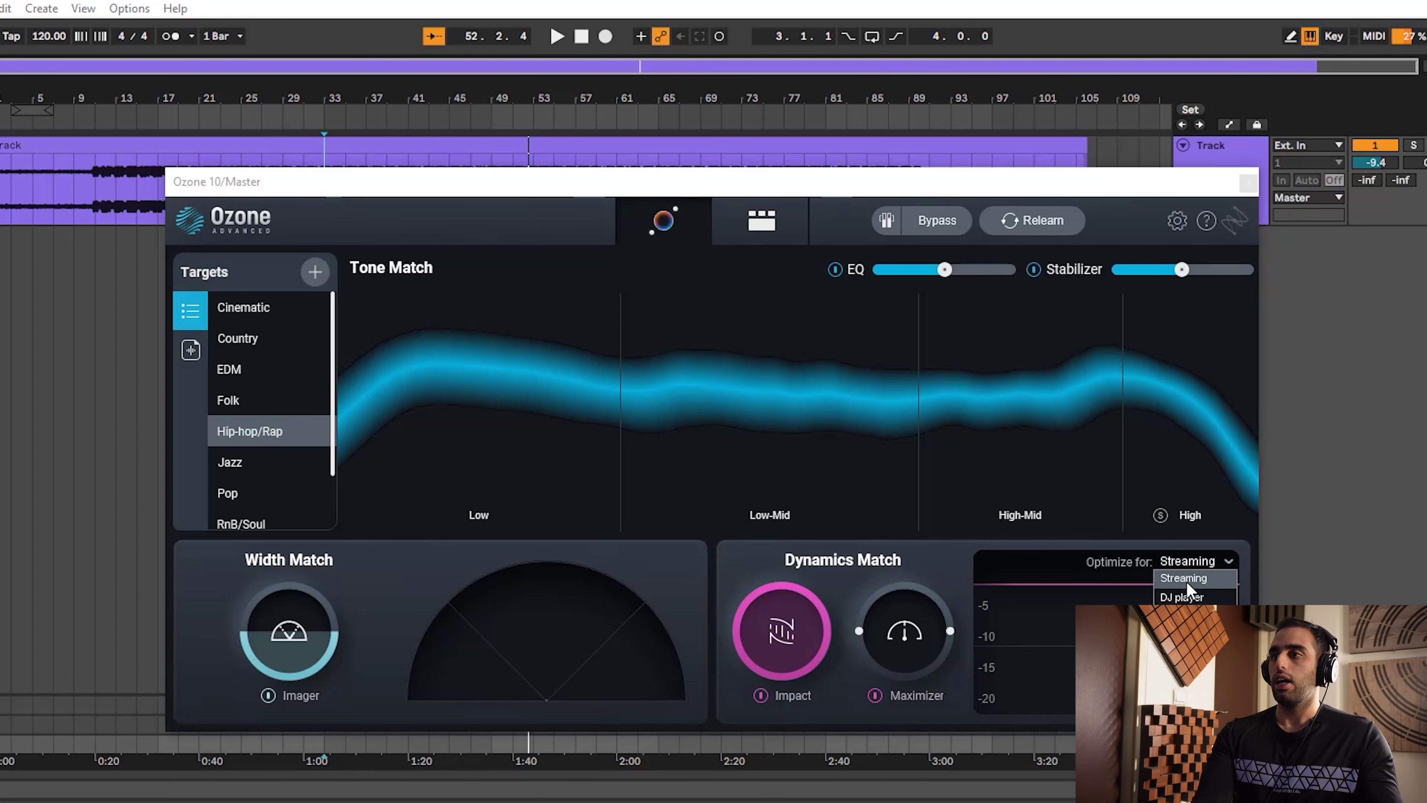
{"action": "left_click", "coordinate": [1206, 573]}
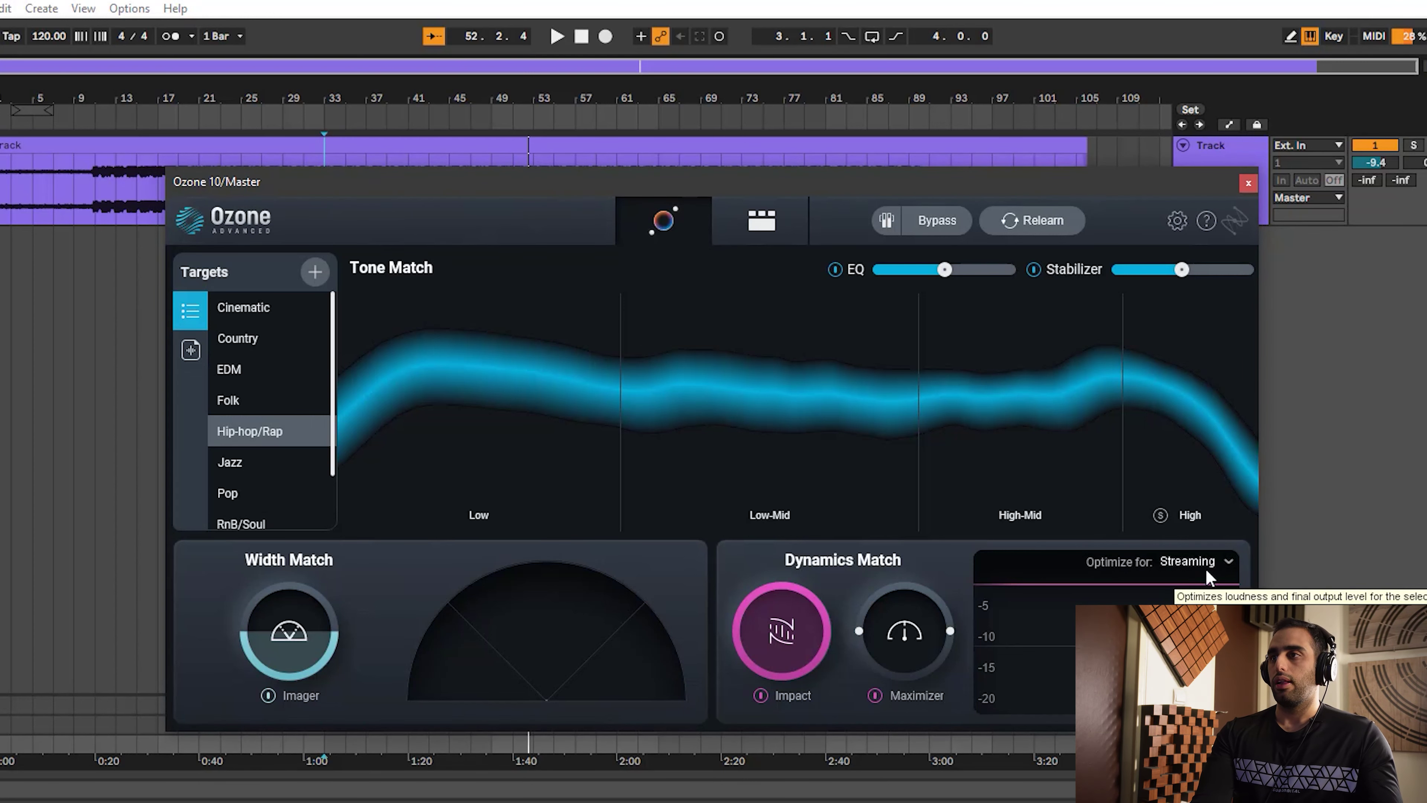
{"action": "left_click", "coordinate": [1188, 562]}
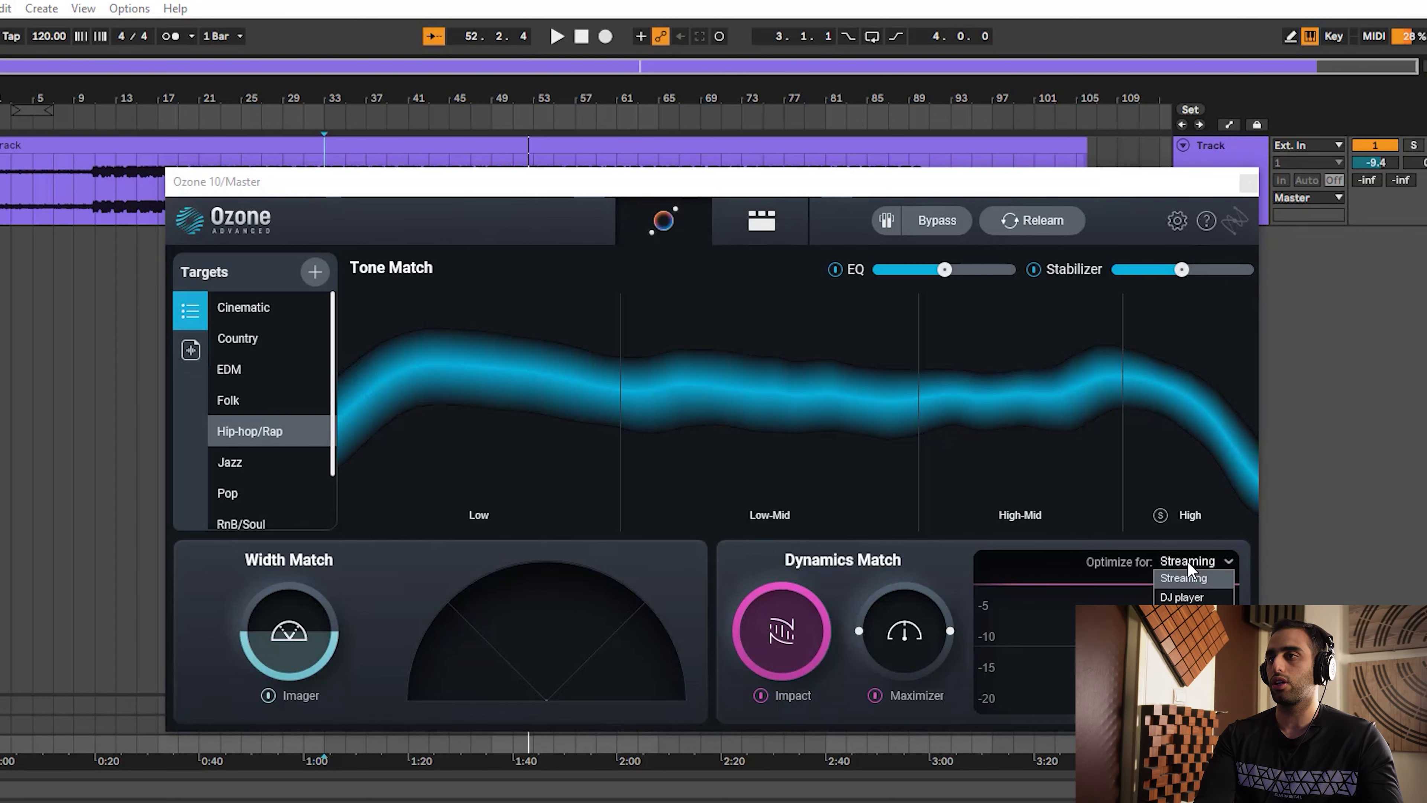
{"action": "left_click", "coordinate": [1192, 579]}
Compare the DJ player and Streaming loudness optimizations in Dynamics Match, finishing on Streaming
{"action": "left_click", "coordinate": [1211, 567]}
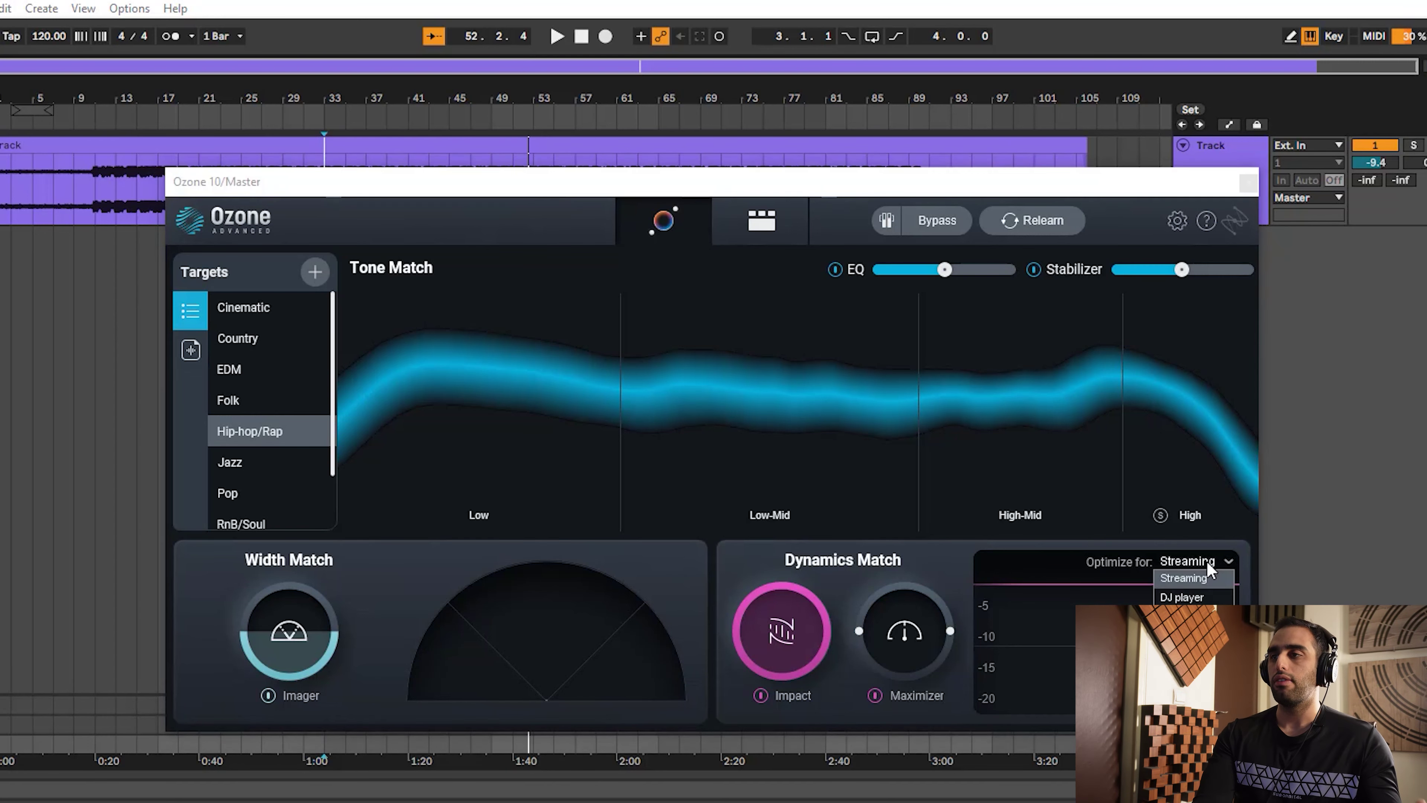
{"action": "left_click", "coordinate": [1178, 598]}
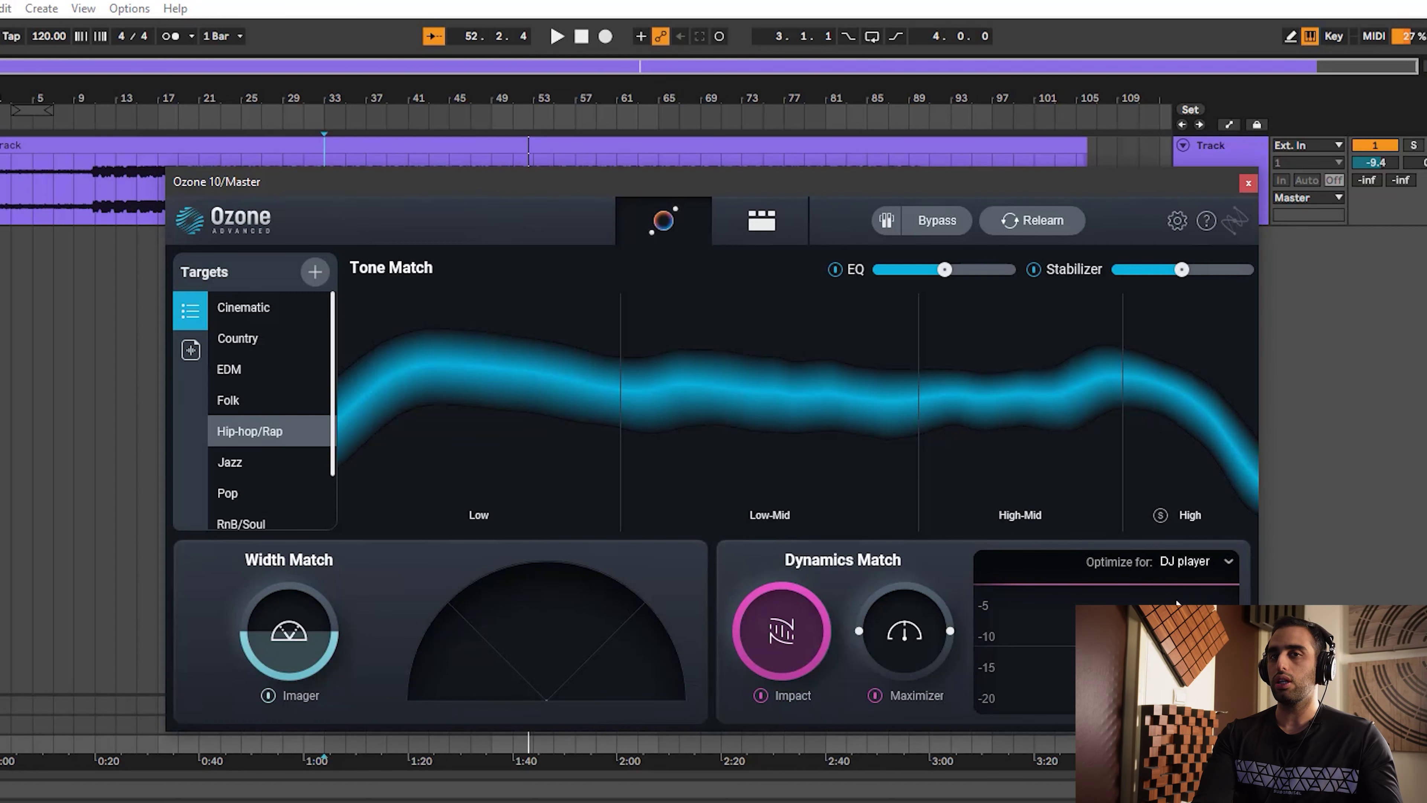
{"action": "left_click", "coordinate": [1184, 564]}
{"action": "left_click", "coordinate": [1185, 580]}
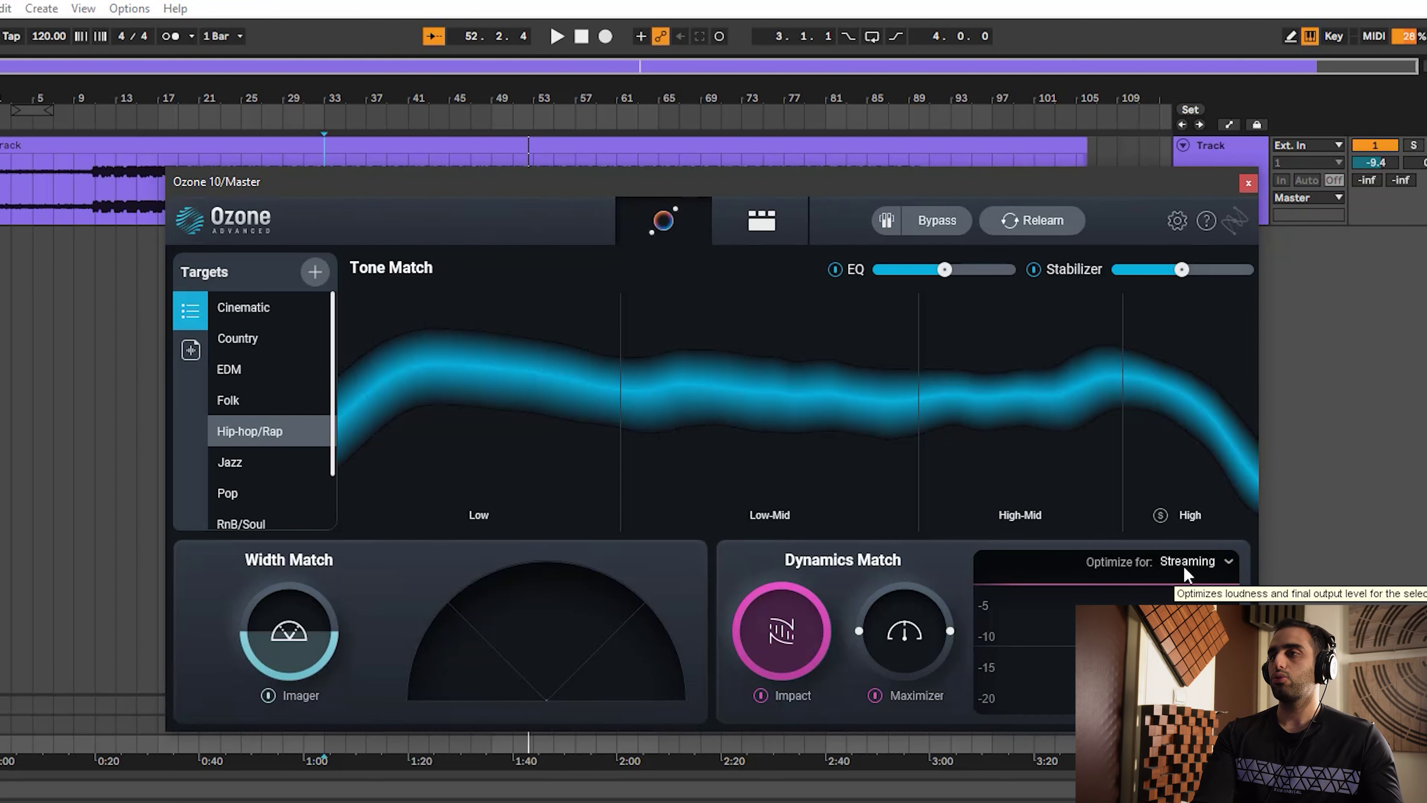
{"action": "left_click", "coordinate": [1183, 565]}
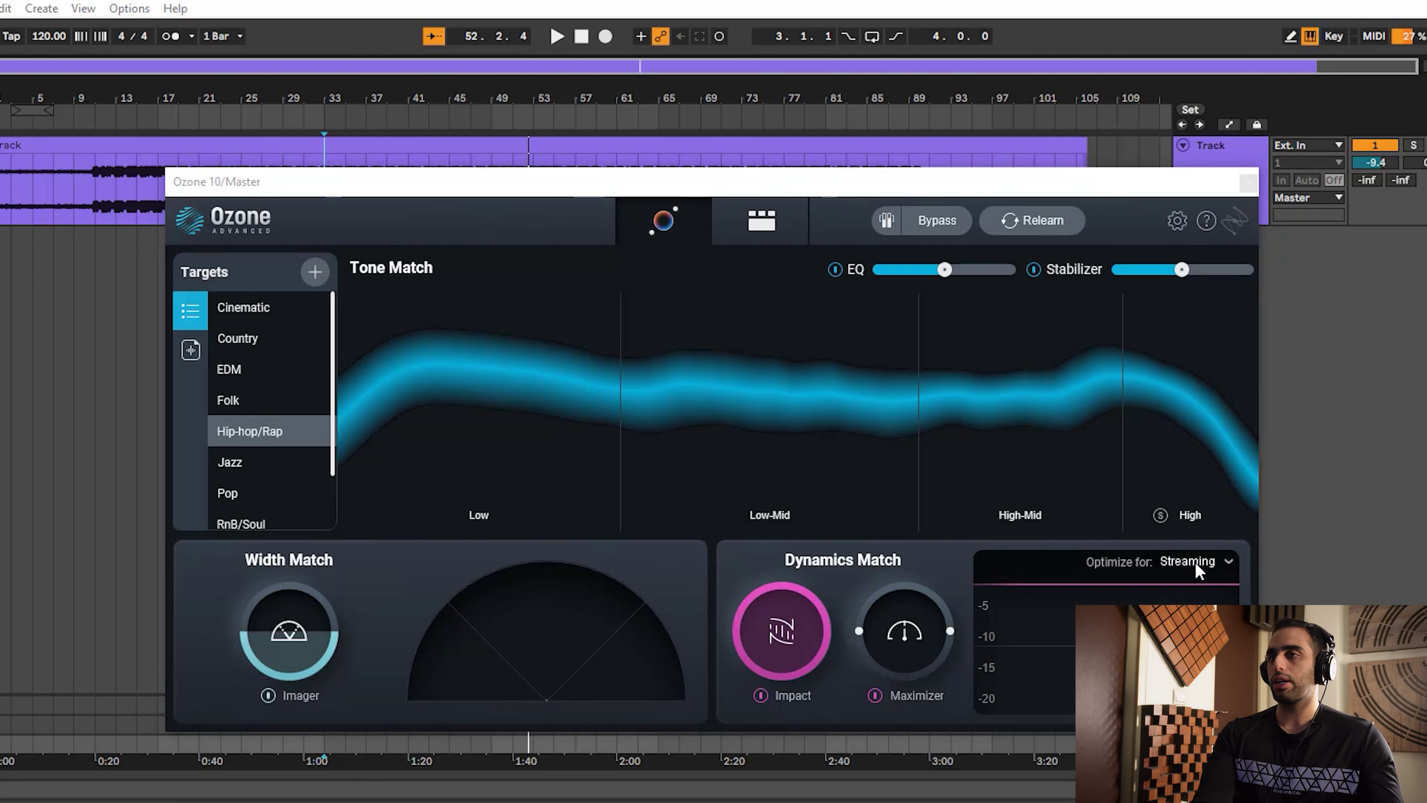
{"action": "left_click", "coordinate": [1187, 594]}
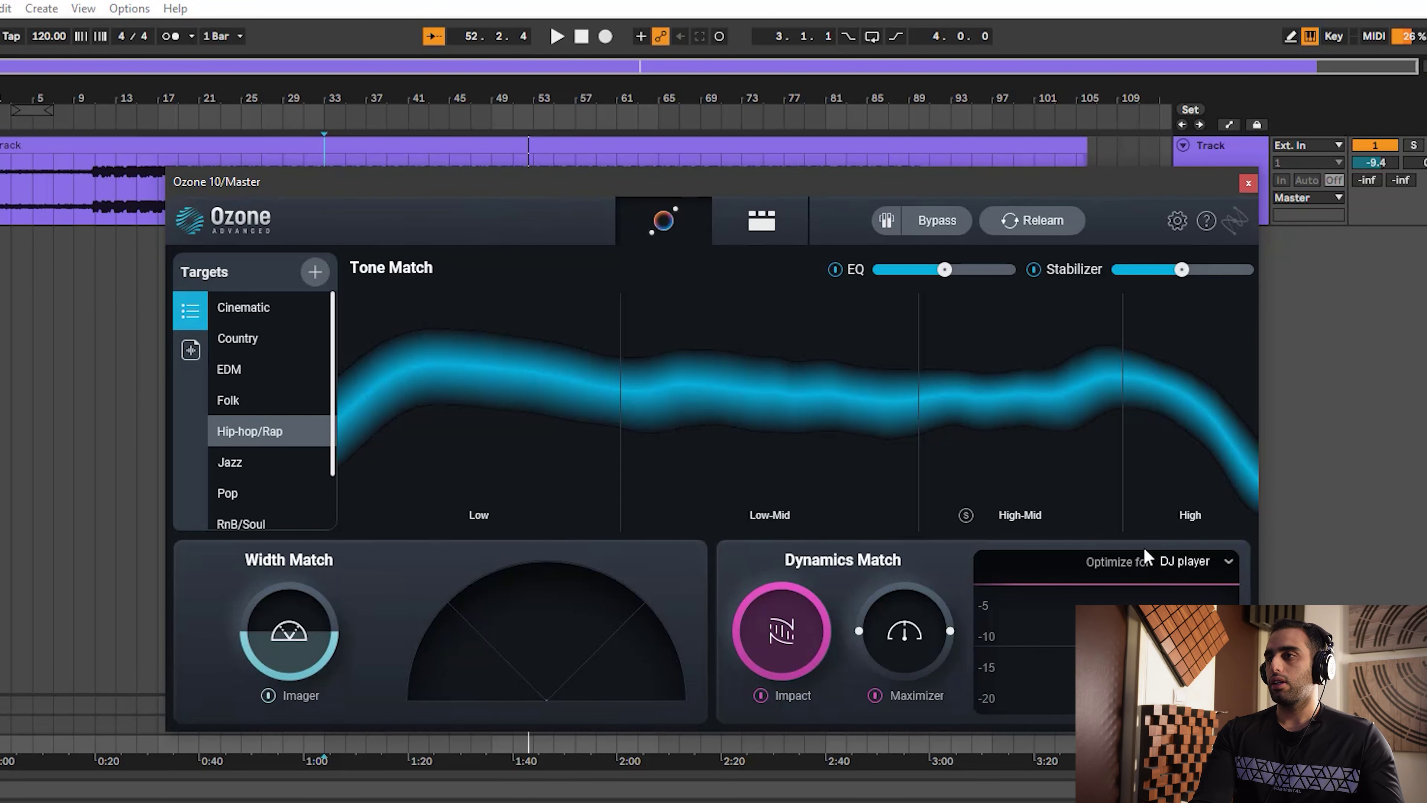
{"action": "left_click", "coordinate": [1229, 562]}
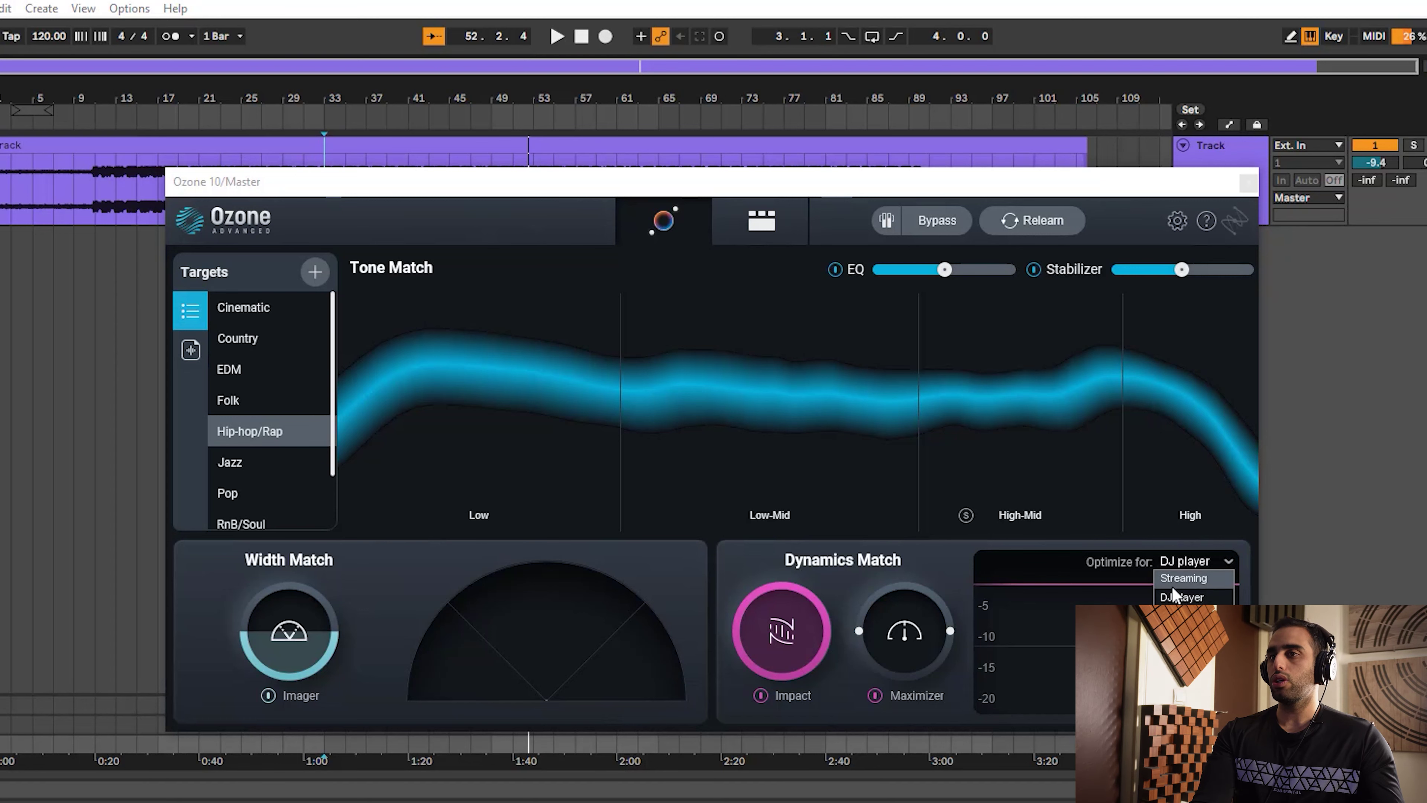
{"action": "left_click", "coordinate": [1186, 579]}
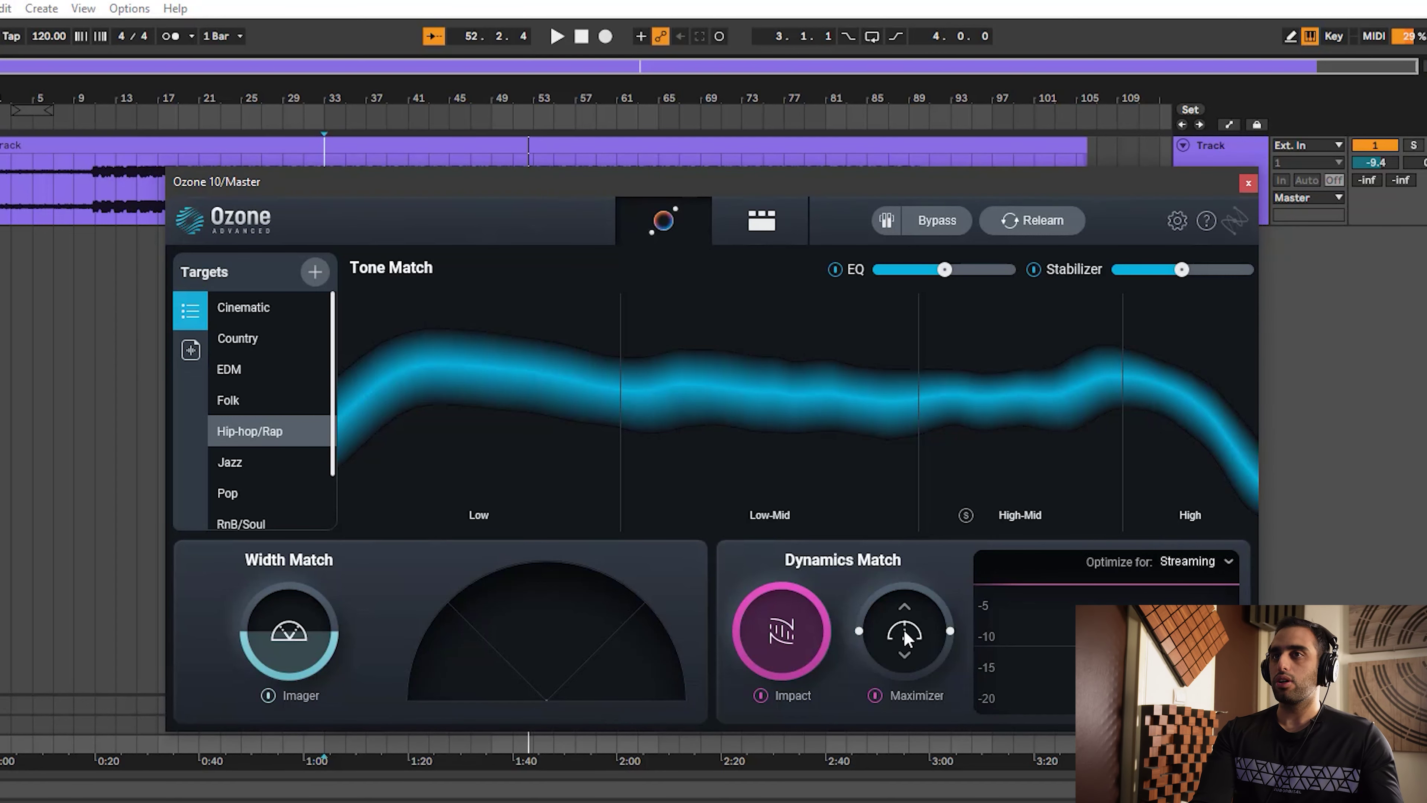
Open the detailed Maximizer module, try a ceiling of -0.7 dB, and restore the ceiling to -1.0 dB
{"action": "left_click", "coordinate": [751, 222]}
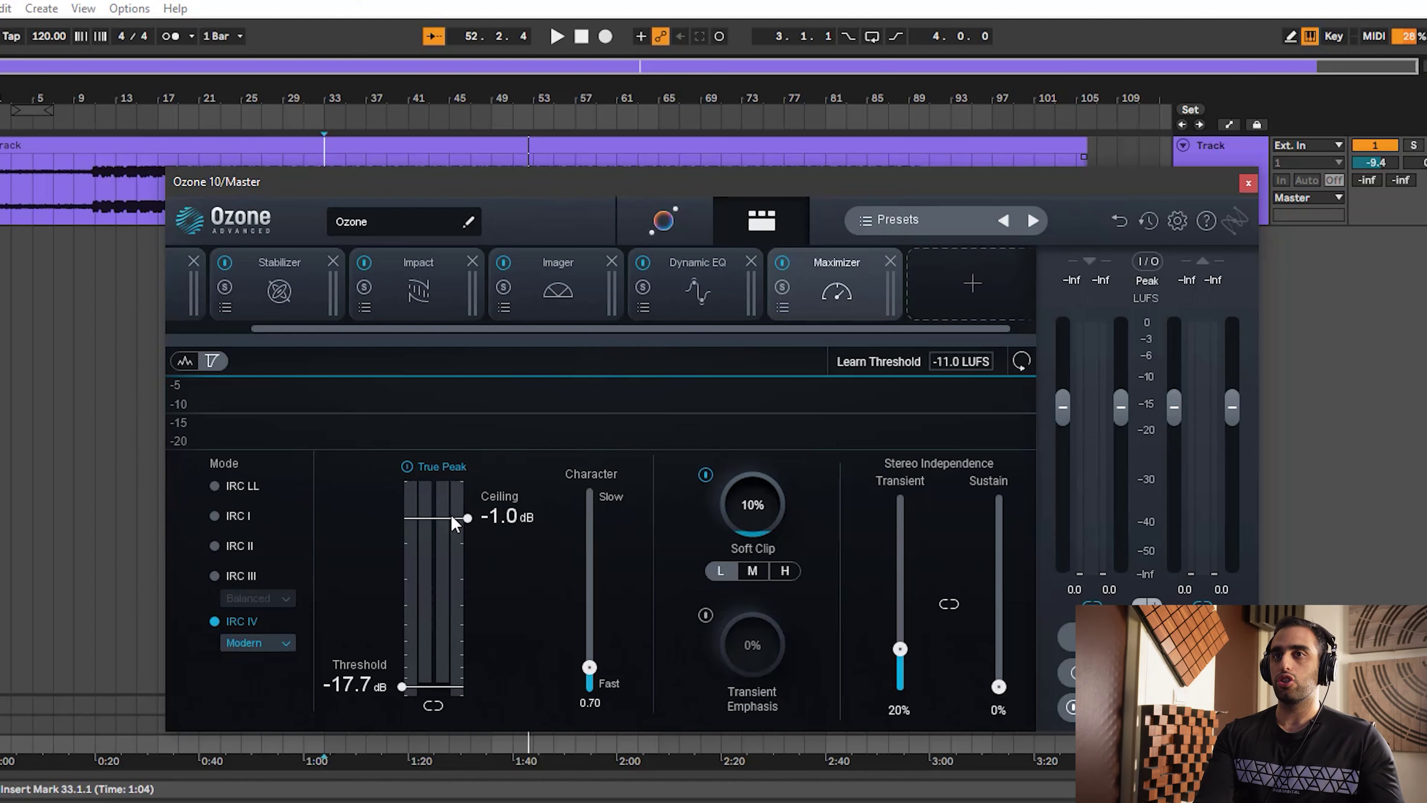
{"action": "left_click_drag", "start_coordinate": [467, 518], "coordinate": [464, 506]}
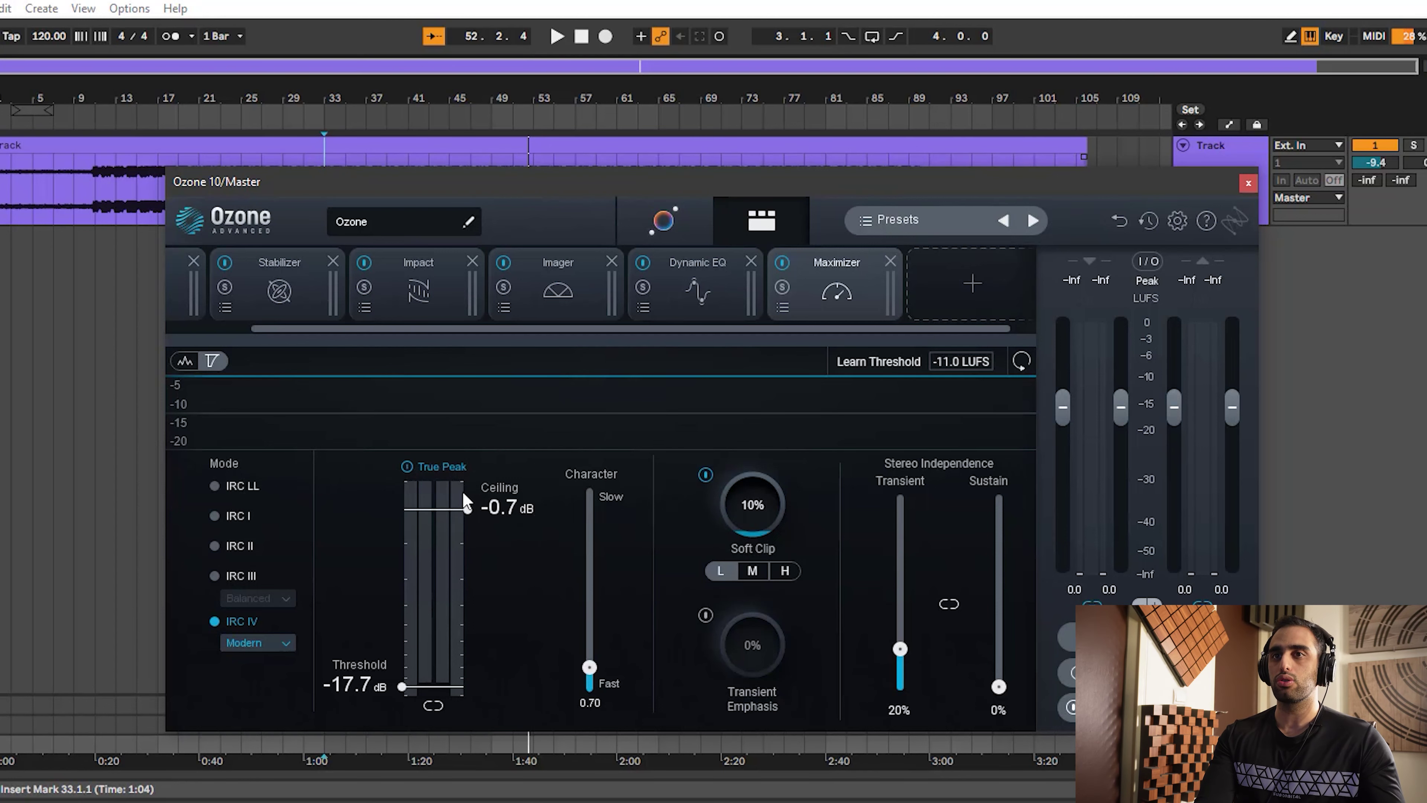
{"action": "left_click_drag", "start_coordinate": [468, 521], "coordinate": [468, 519]}
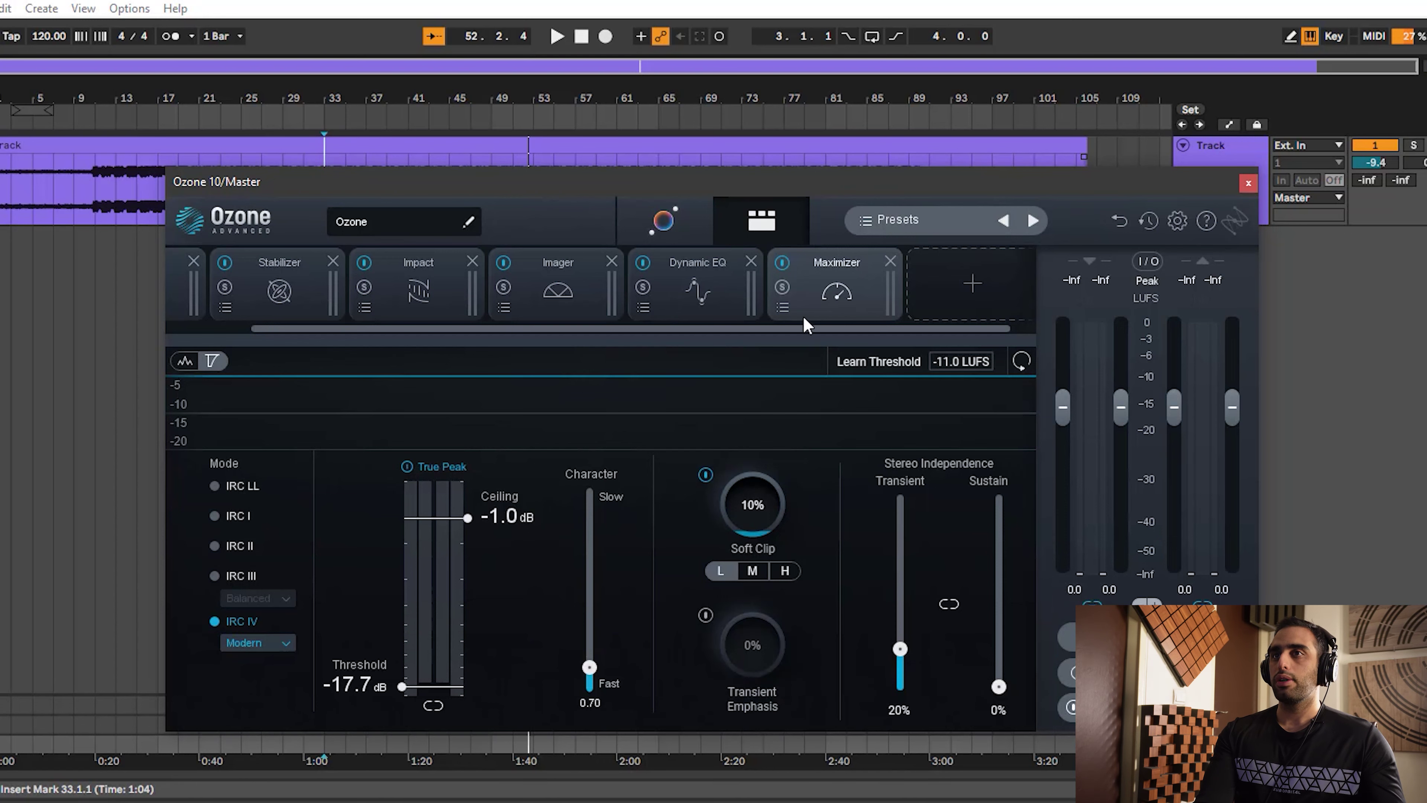
Try raised and lowered Maximizer amounts in Dynamics Match against the module's threshold, and toggle the Maximizer off and on
{"action": "left_click", "coordinate": [663, 221]}
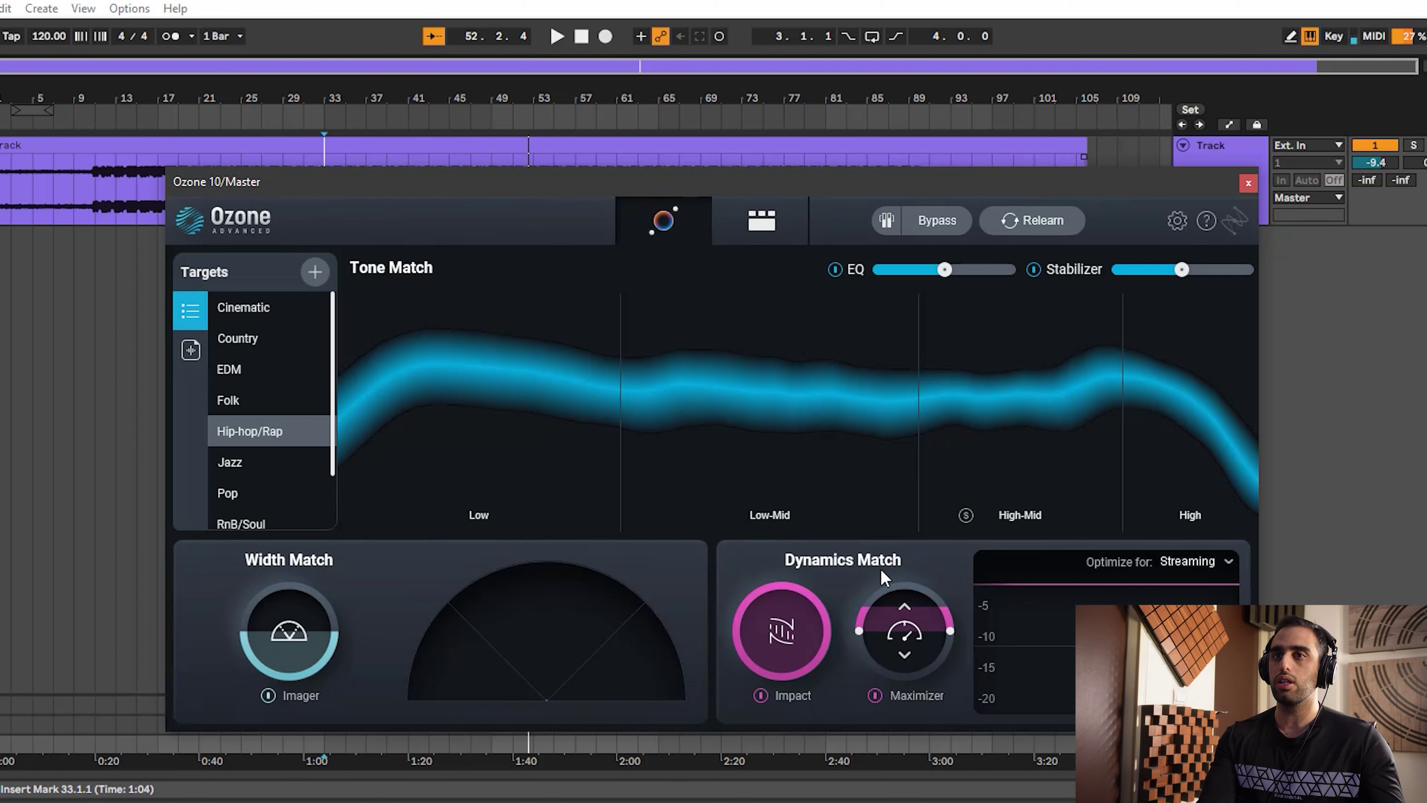
{"action": "left_click", "coordinate": [795, 236]}
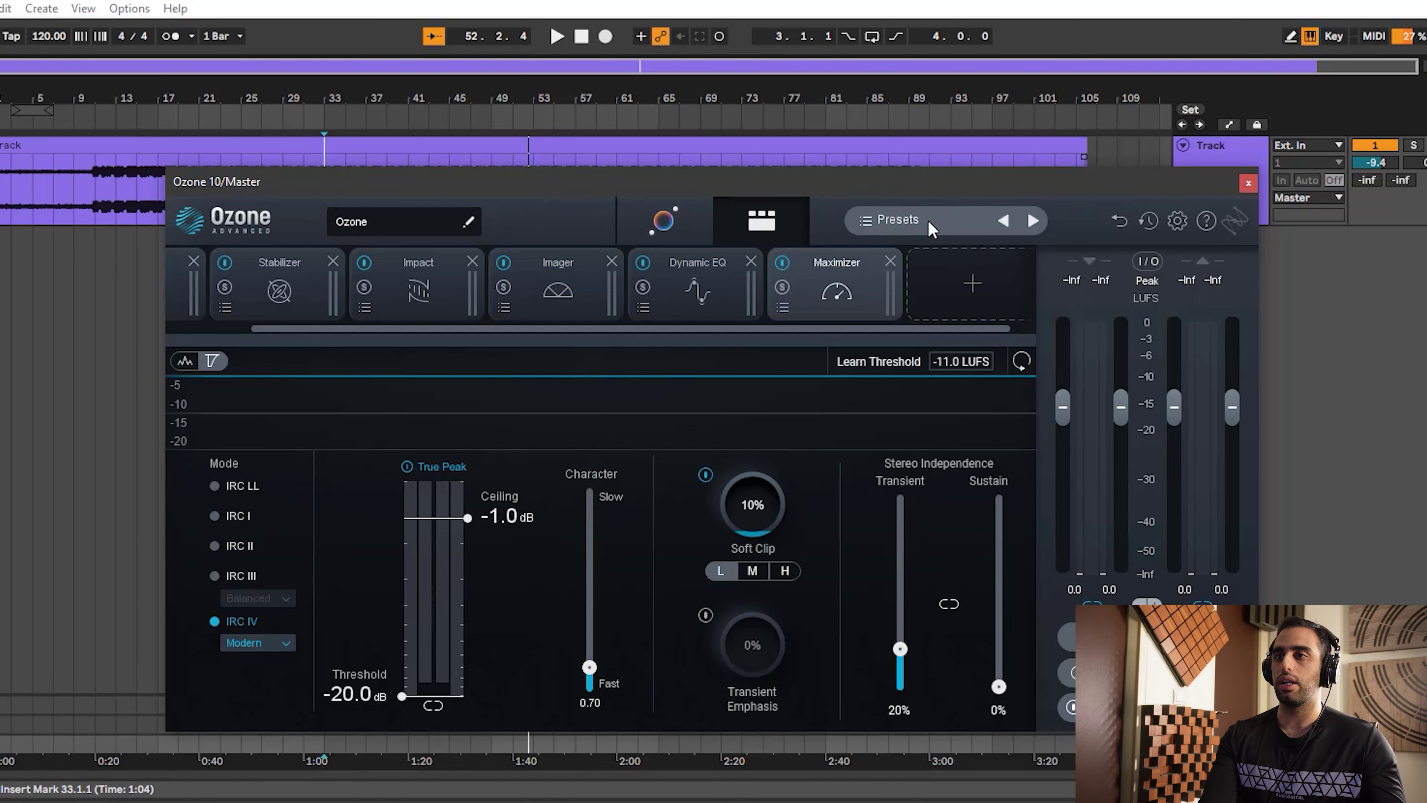
{"action": "left_click", "coordinate": [663, 221]}
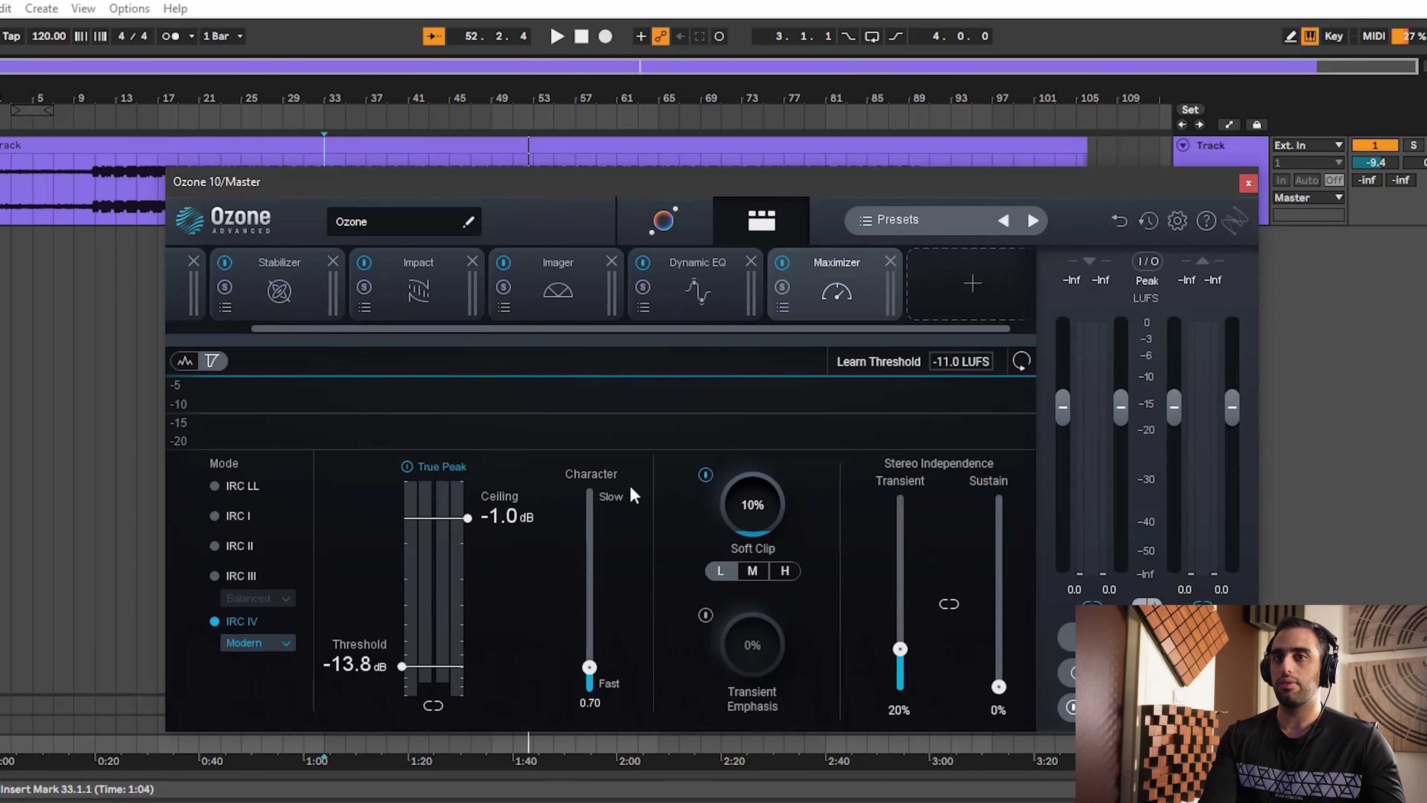
{"action": "left_click", "coordinate": [786, 241]}
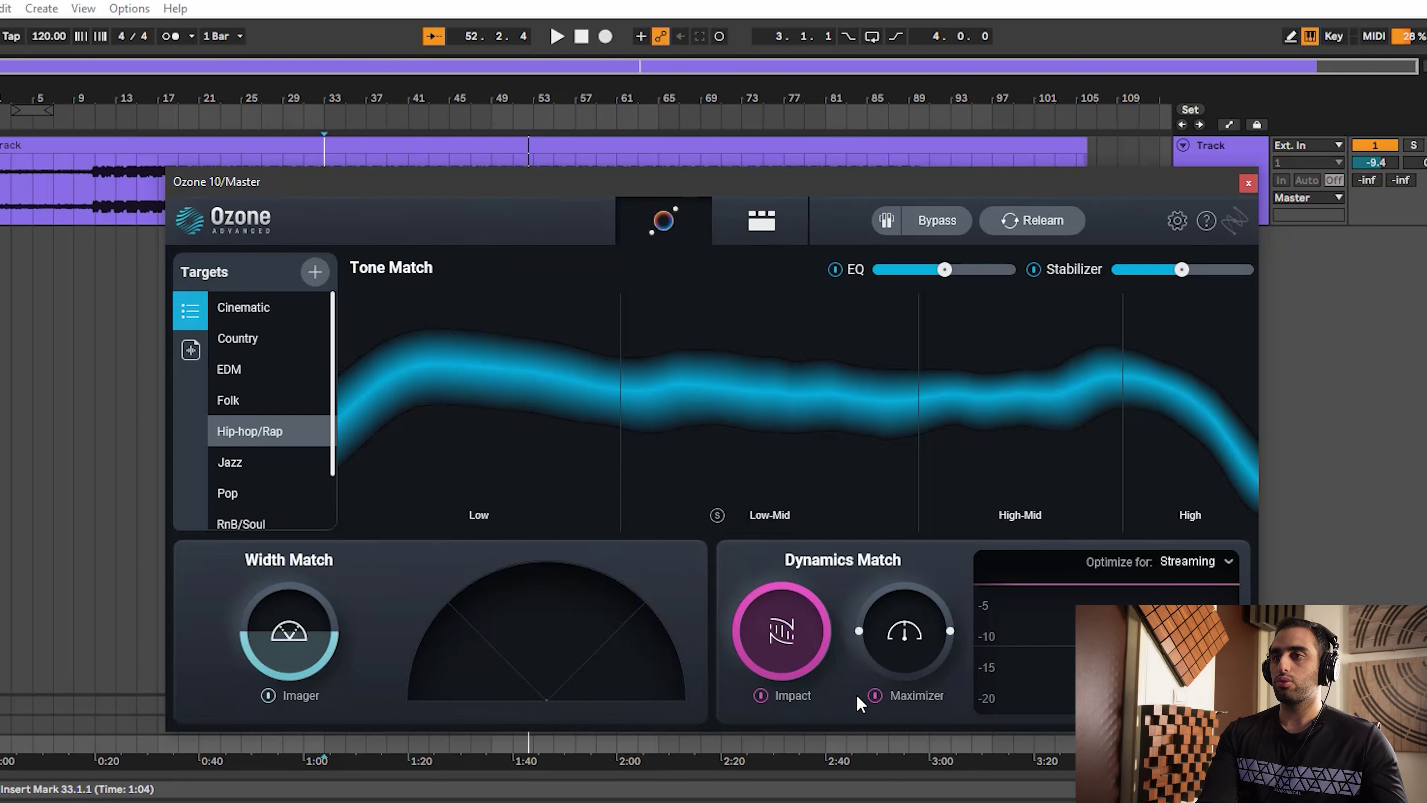
{"action": "left_click", "coordinate": [875, 696]}
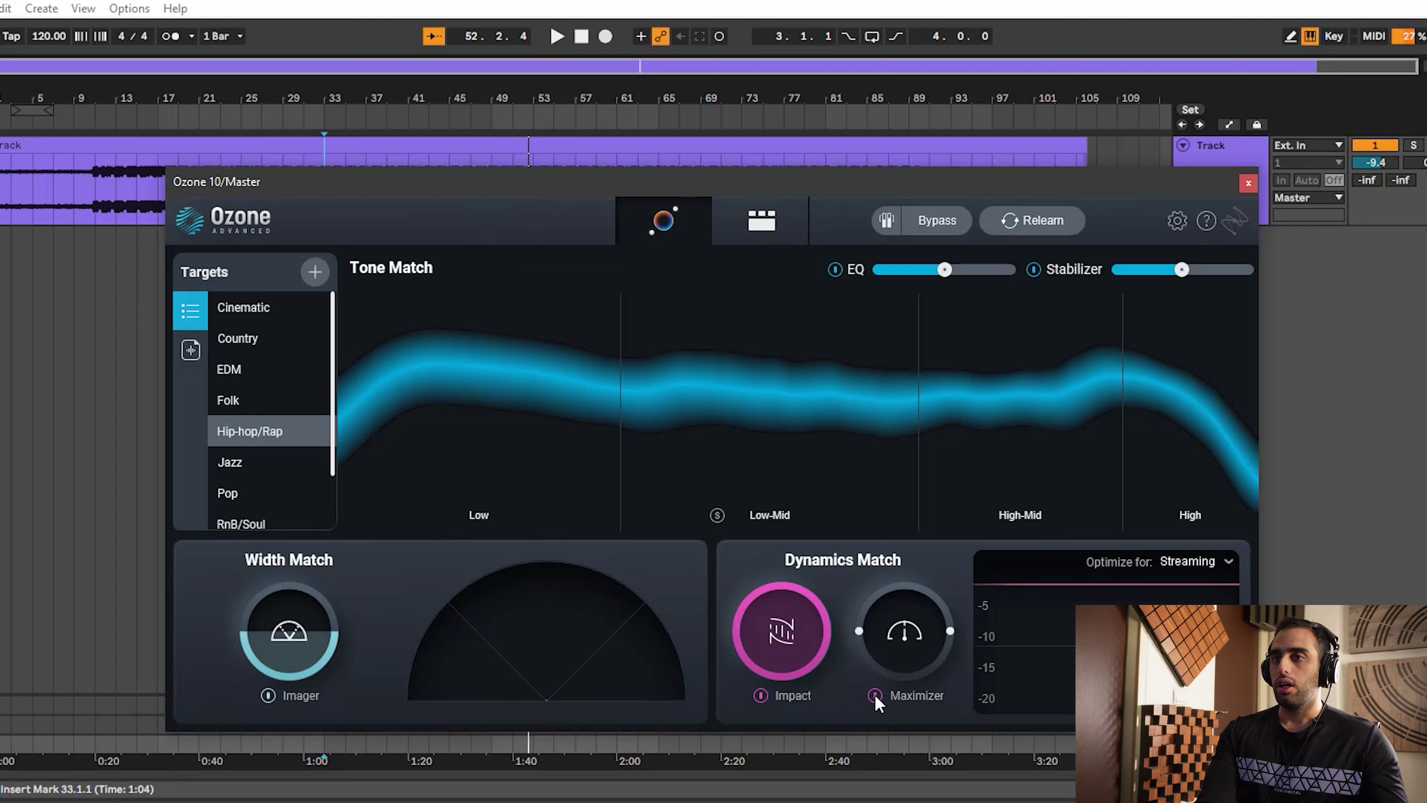
{"action": "left_click", "coordinate": [876, 696]}
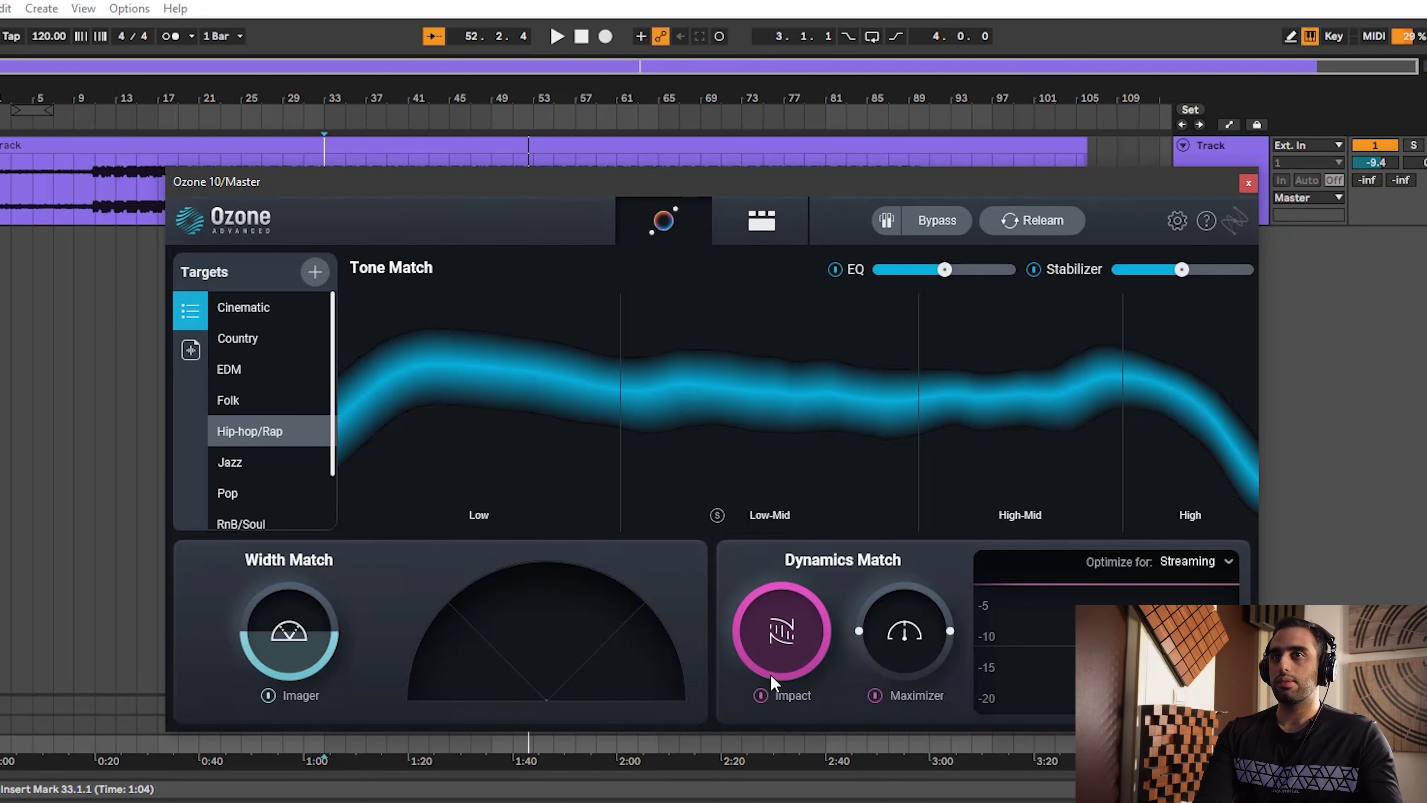
In the detailed Impact module, try the tempo-synced envelope at 1/16, set band 2 to 24, and turn Sync back off
{"action": "left_click", "coordinate": [779, 223]}
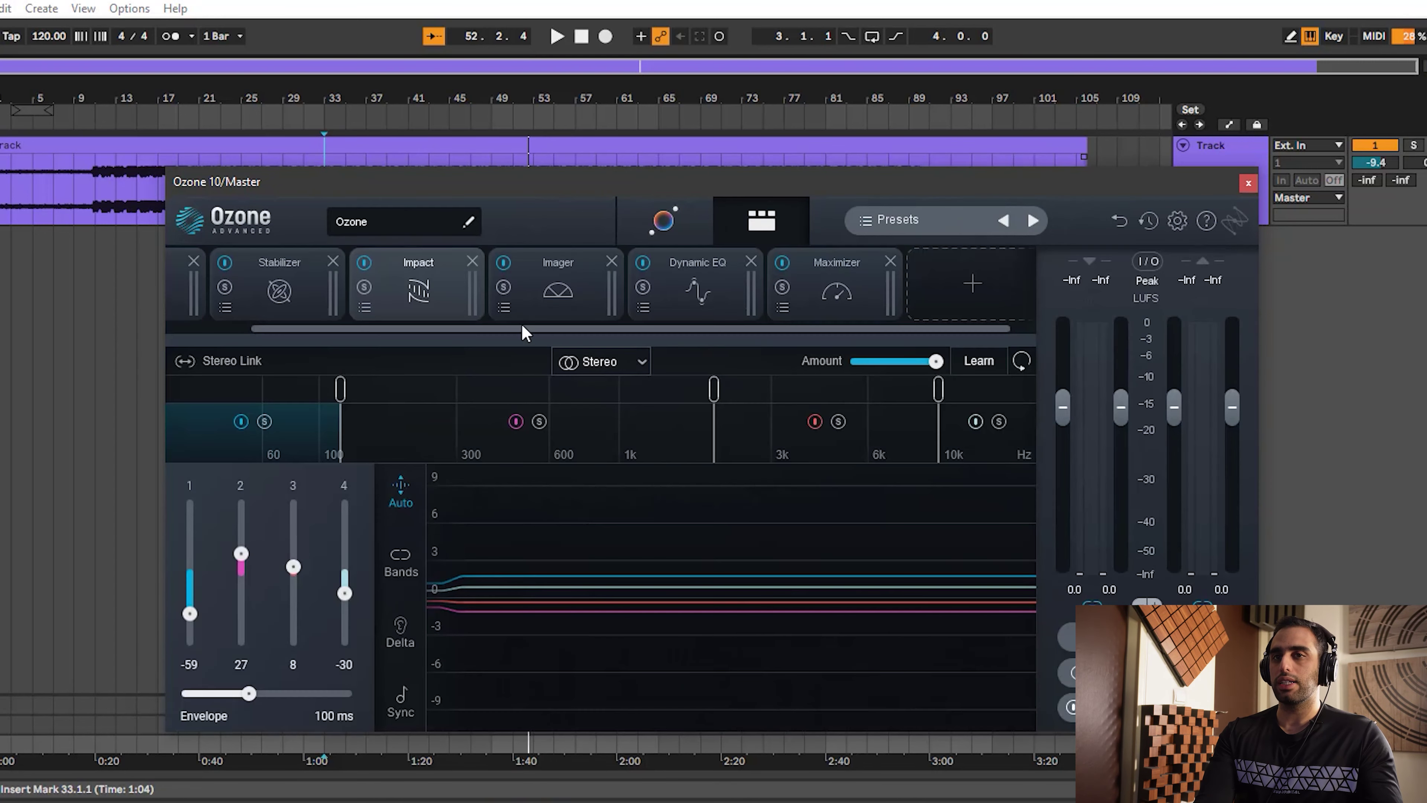
{"action": "left_click", "coordinate": [518, 307]}
{"action": "left_click", "coordinate": [427, 299]}
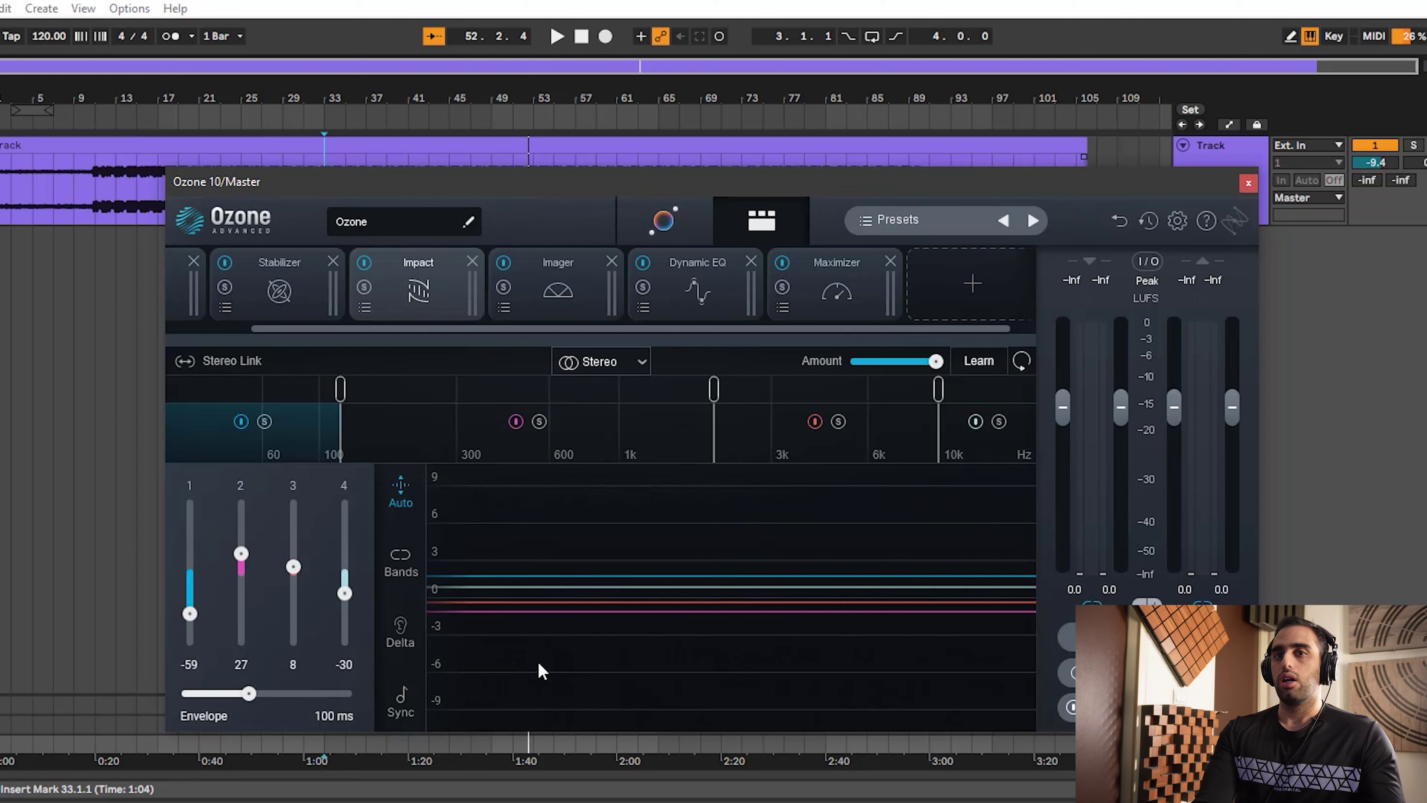
{"action": "left_click", "coordinate": [400, 705]}
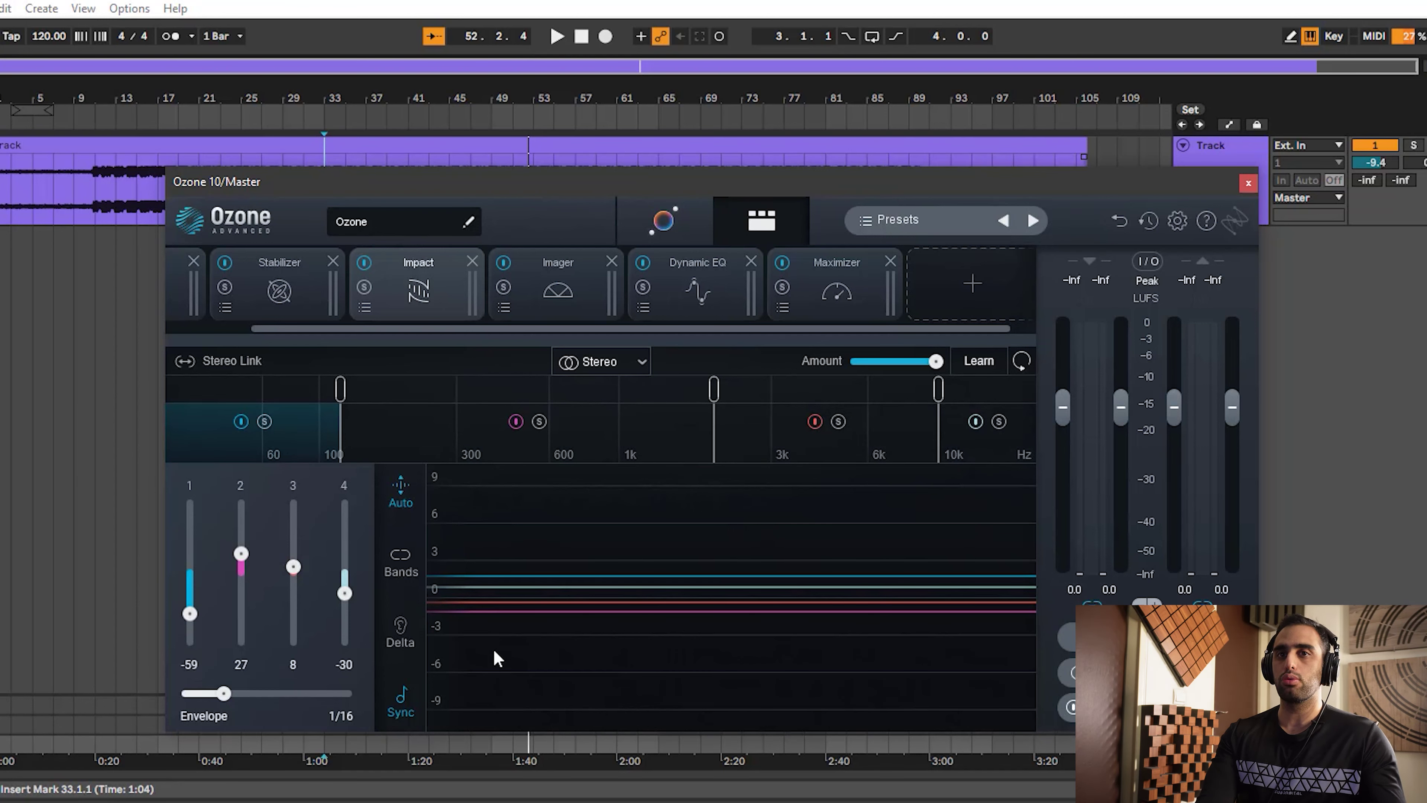
{"action": "mouse_move", "coordinate": [243, 555]}
{"action": "left_mouse_down"}
{"action": "mouse_move", "coordinate": [250, 526]}
{"action": "mouse_move", "coordinate": [257, 557]}
{"action": "mouse_move", "coordinate": [252, 535]}
{"action": "mouse_move", "coordinate": [246, 555]}
{"action": "left_mouse_up"}
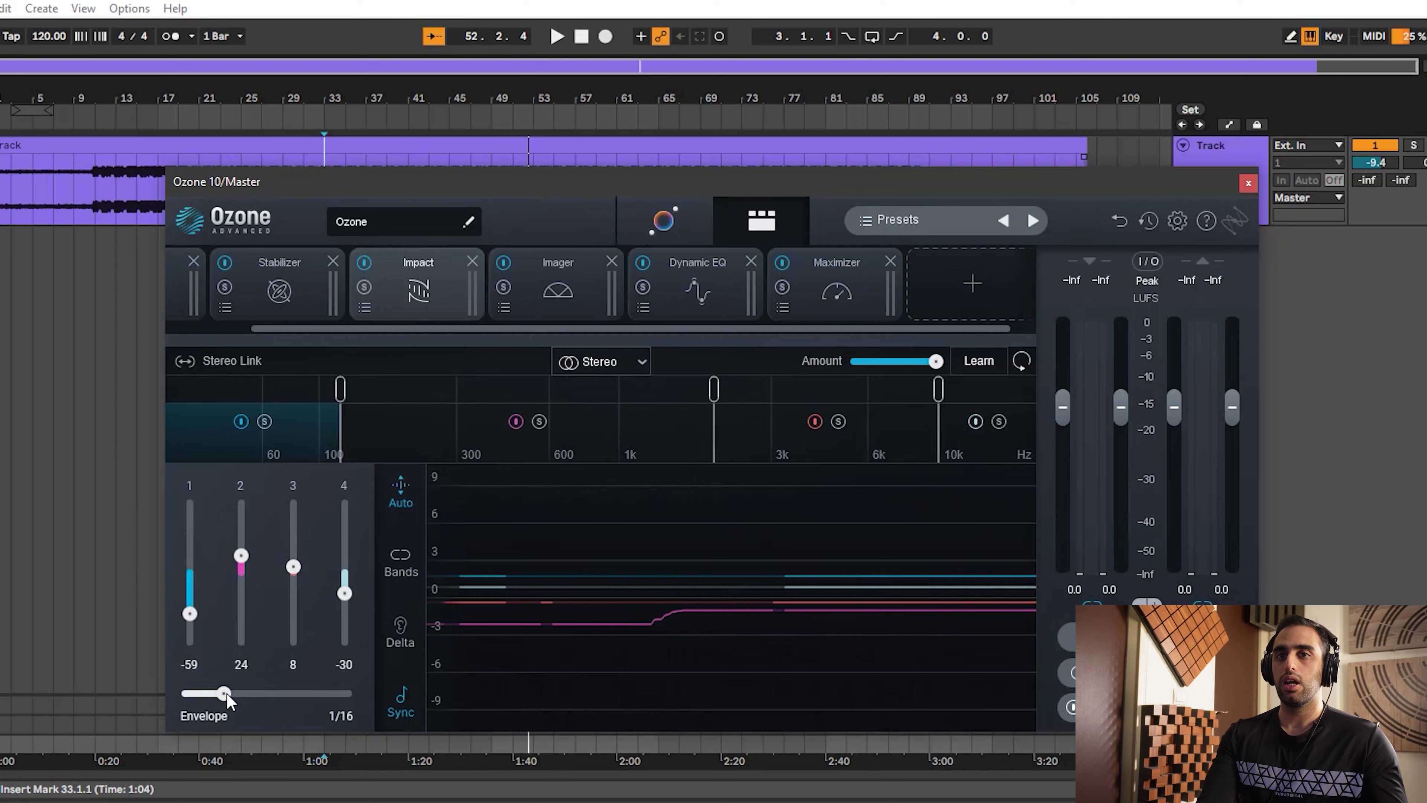
{"action": "mouse_move", "coordinate": [224, 693]}
{"action": "left_mouse_down"}
{"action": "mouse_move", "coordinate": [298, 695]}
{"action": "mouse_move", "coordinate": [222, 696]}
{"action": "left_mouse_up"}
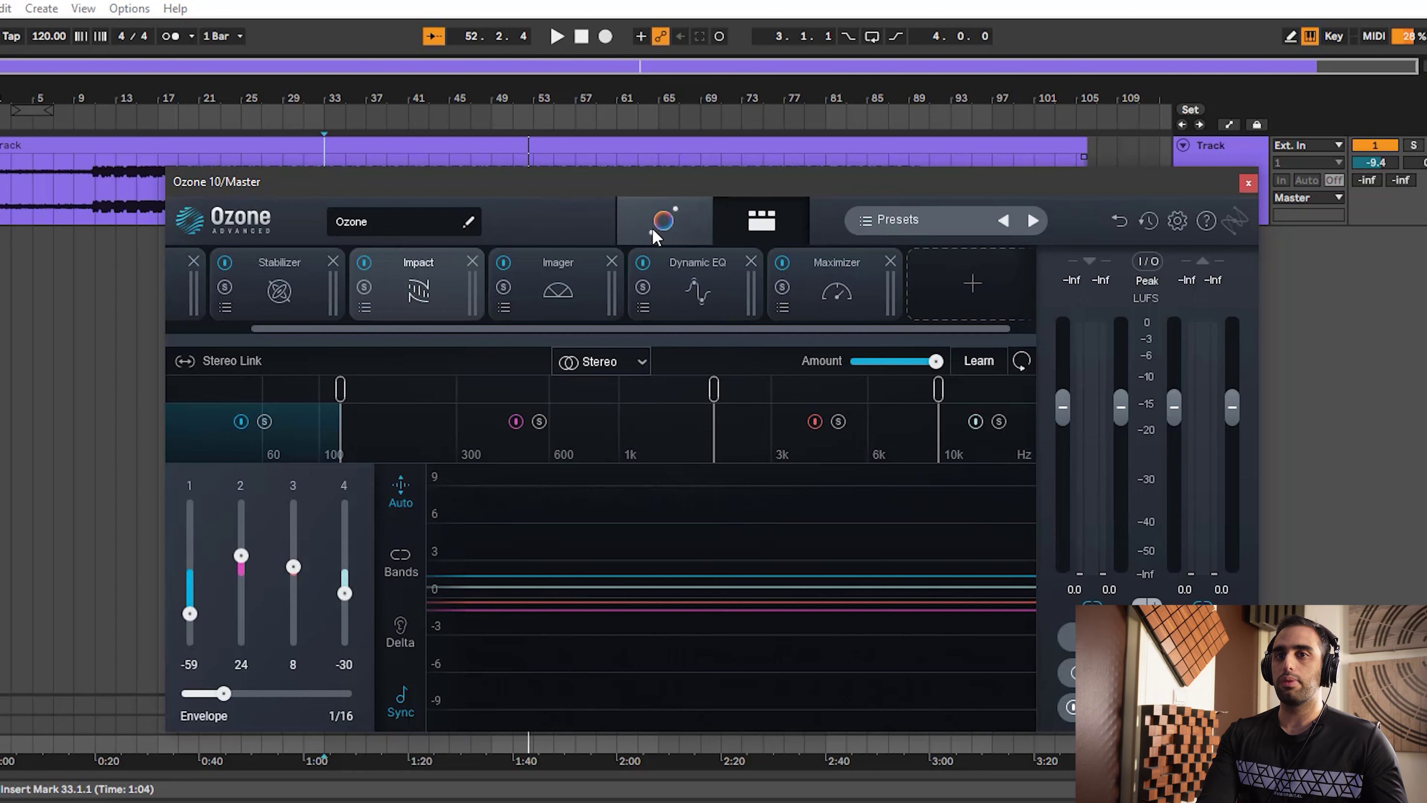
{"action": "left_click", "coordinate": [401, 703]}
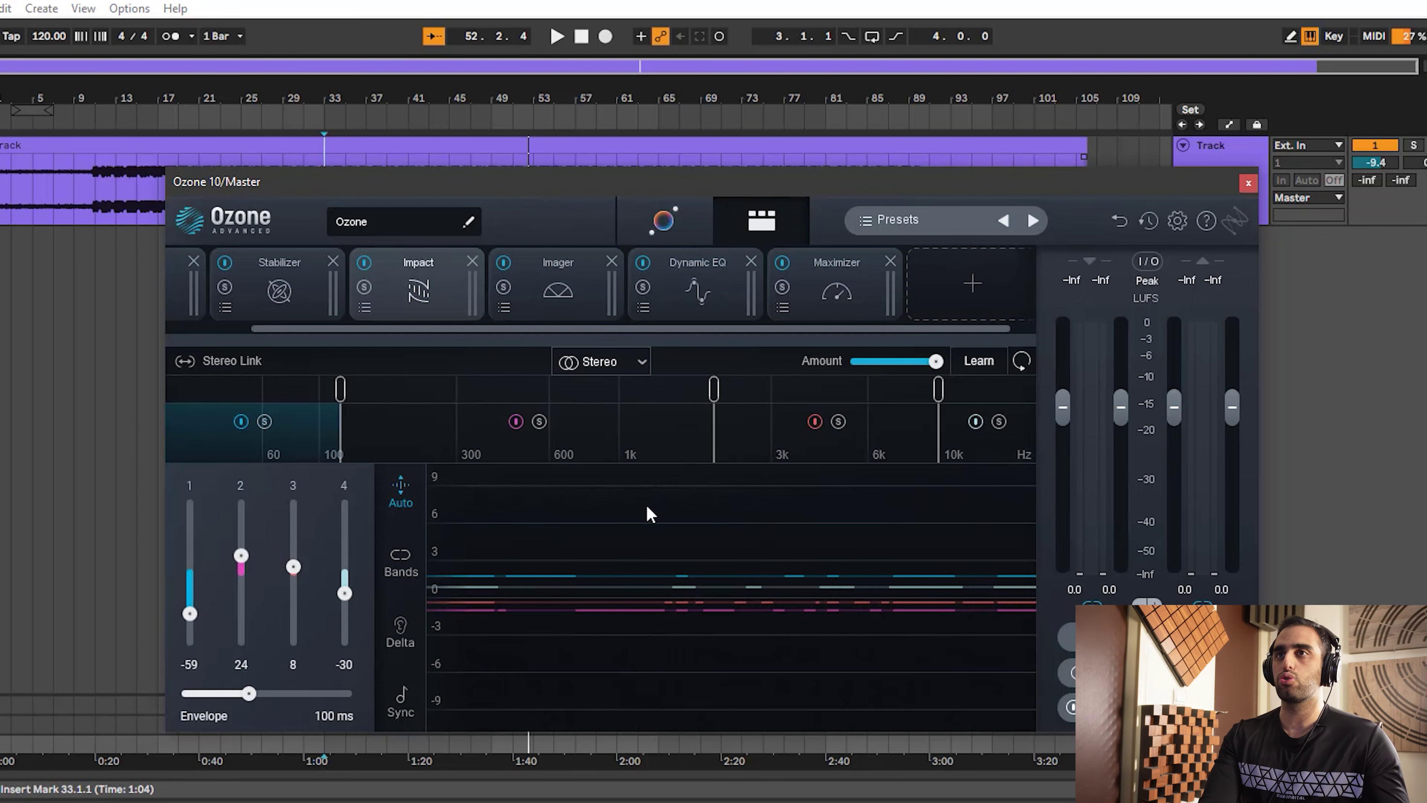
Examine the detailed Imager module, then try a lower Imager amount in Width Match and bring it back up
{"action": "left_click", "coordinate": [663, 221]}
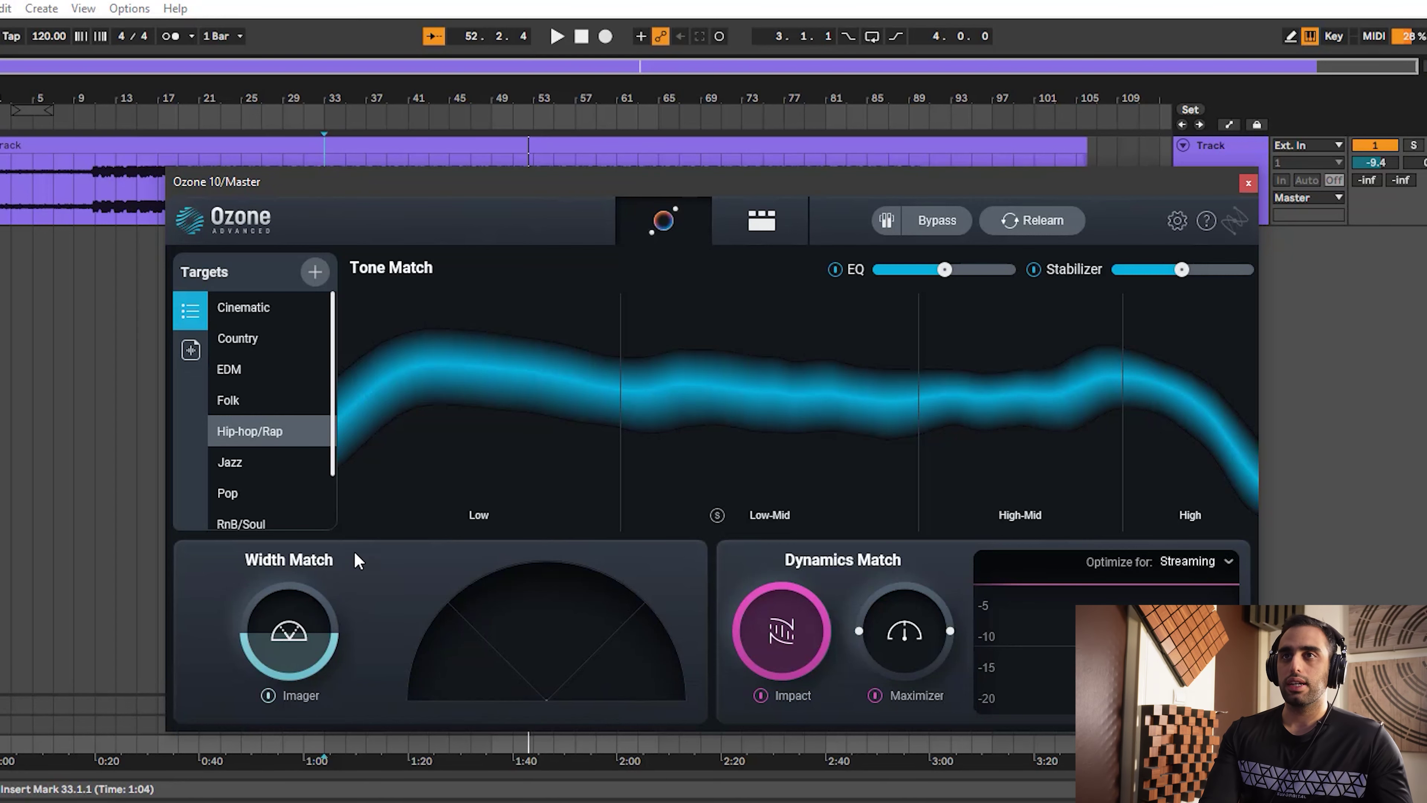
{"action": "left_click", "coordinate": [730, 212]}
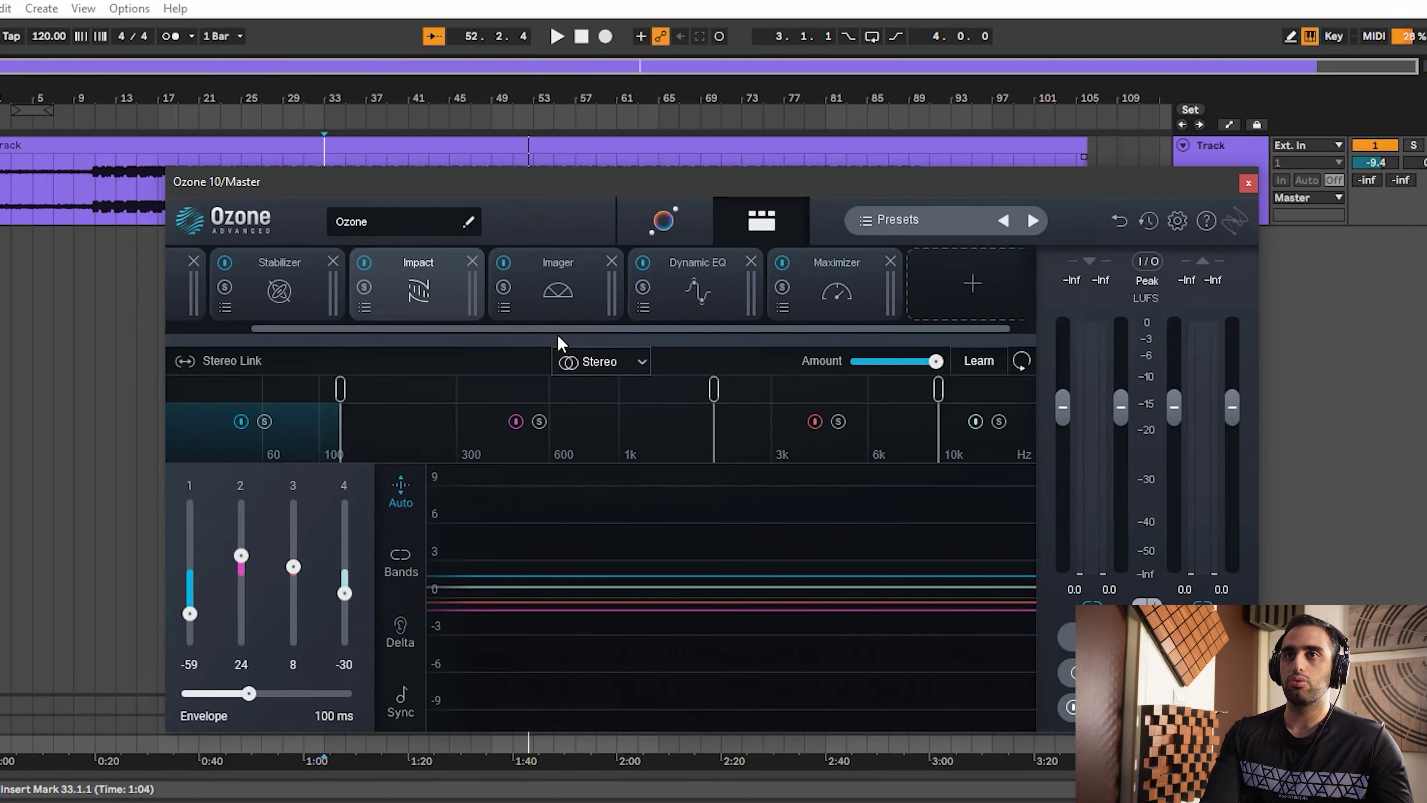
{"action": "left_click", "coordinate": [542, 298]}
{"action": "left_click", "coordinate": [510, 268]}
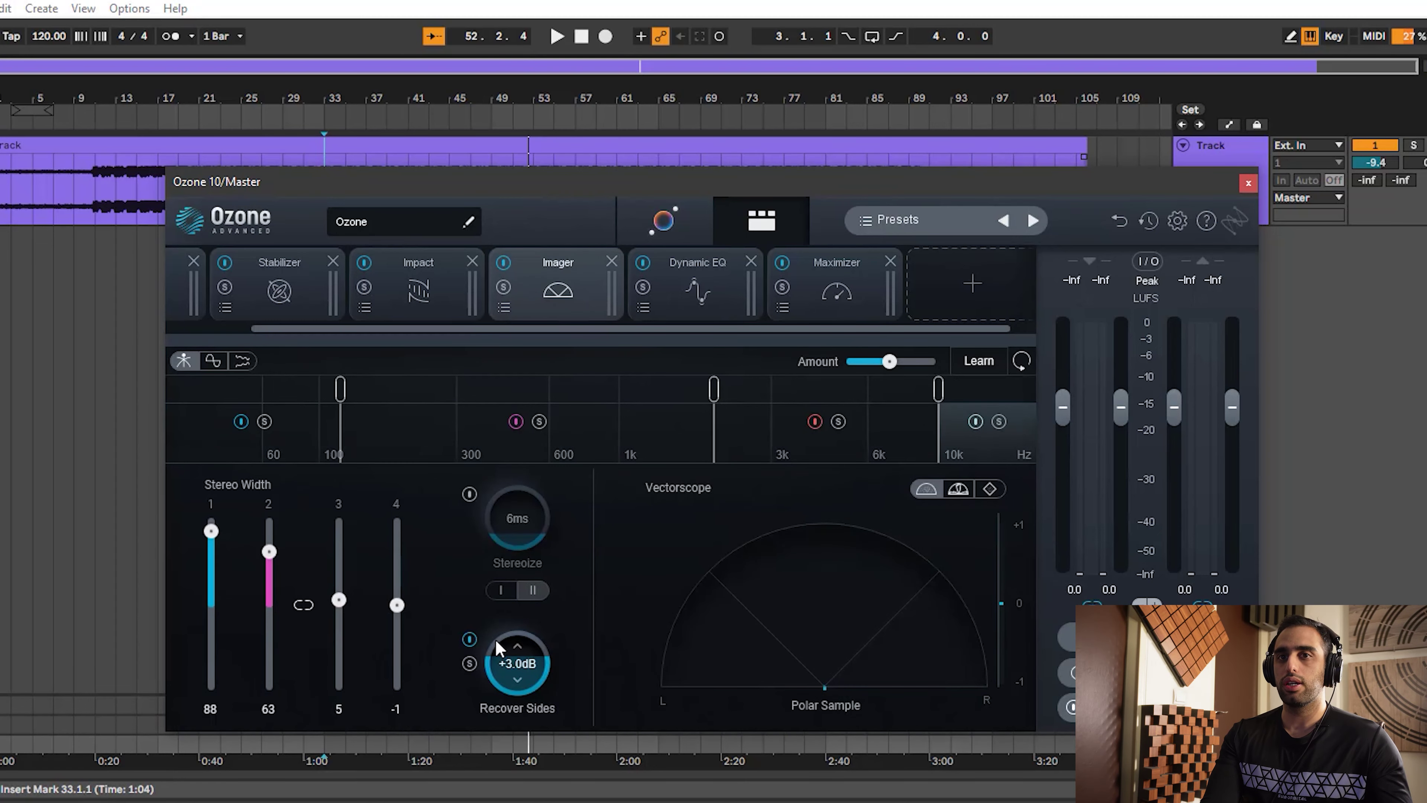
{"action": "left_click", "coordinate": [663, 220]}
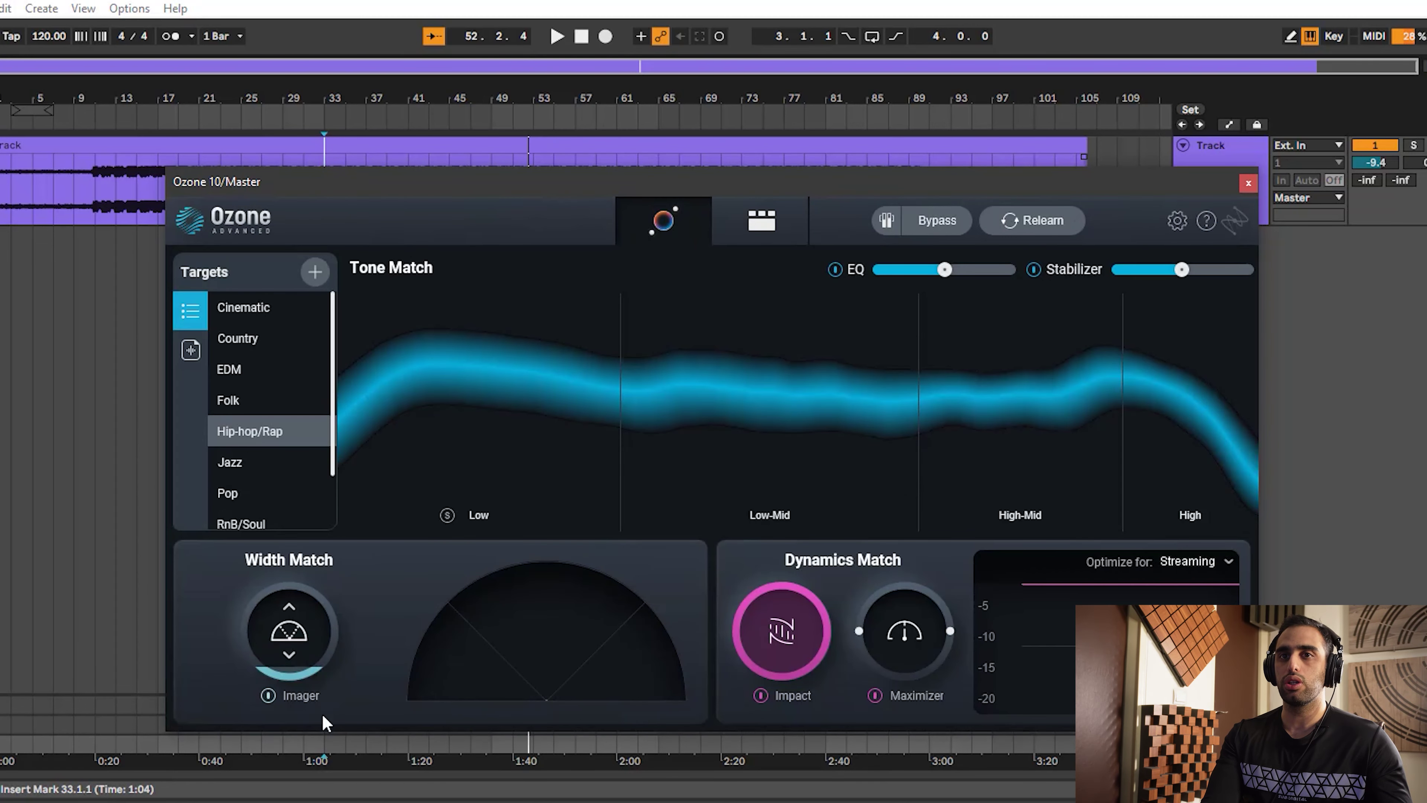
{"action": "left_click_drag", "start_coordinate": [311, 635], "coordinate": [313, 626]}
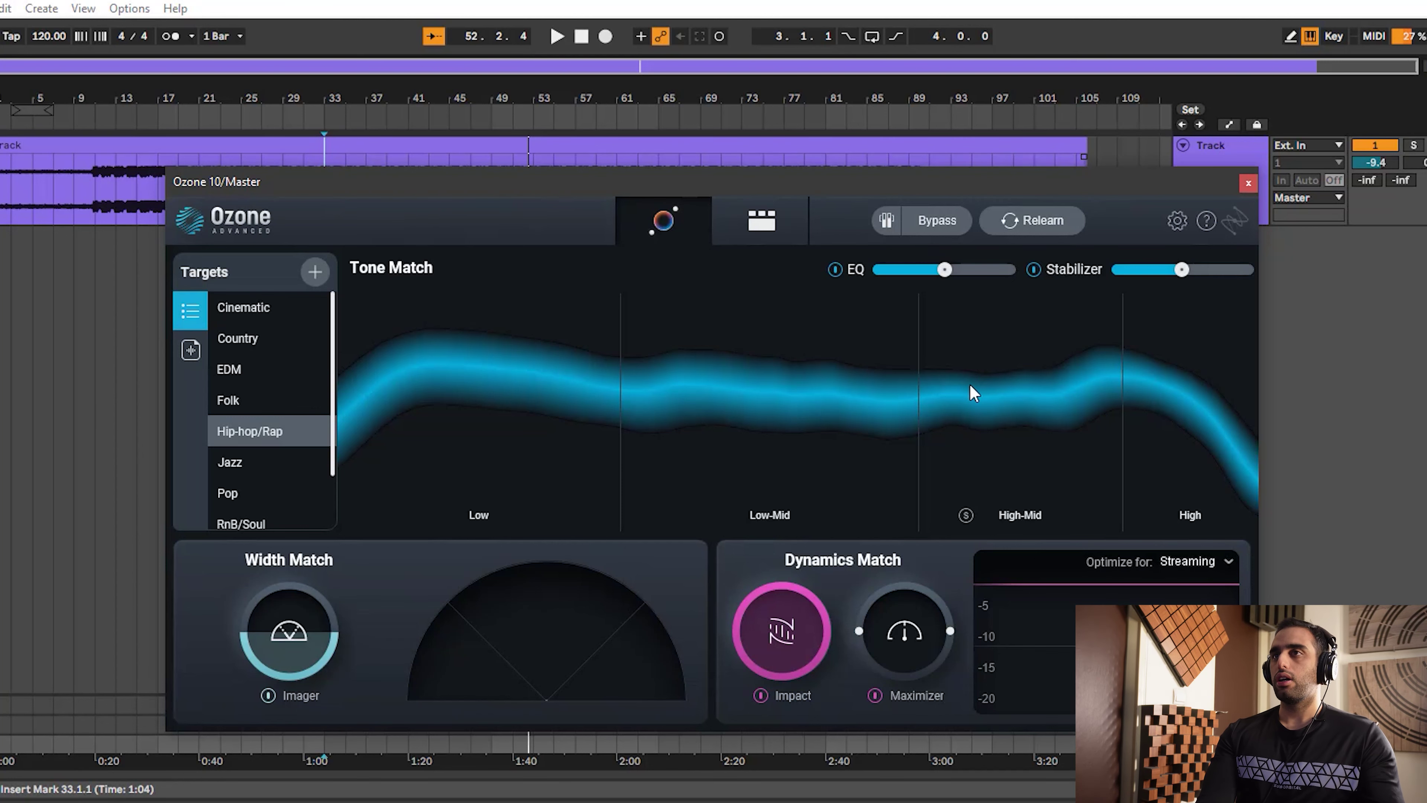
Try the Bypass and gain match toggles separately and together in the assistant view, leaving both off
{"action": "left_click", "coordinate": [929, 221]}
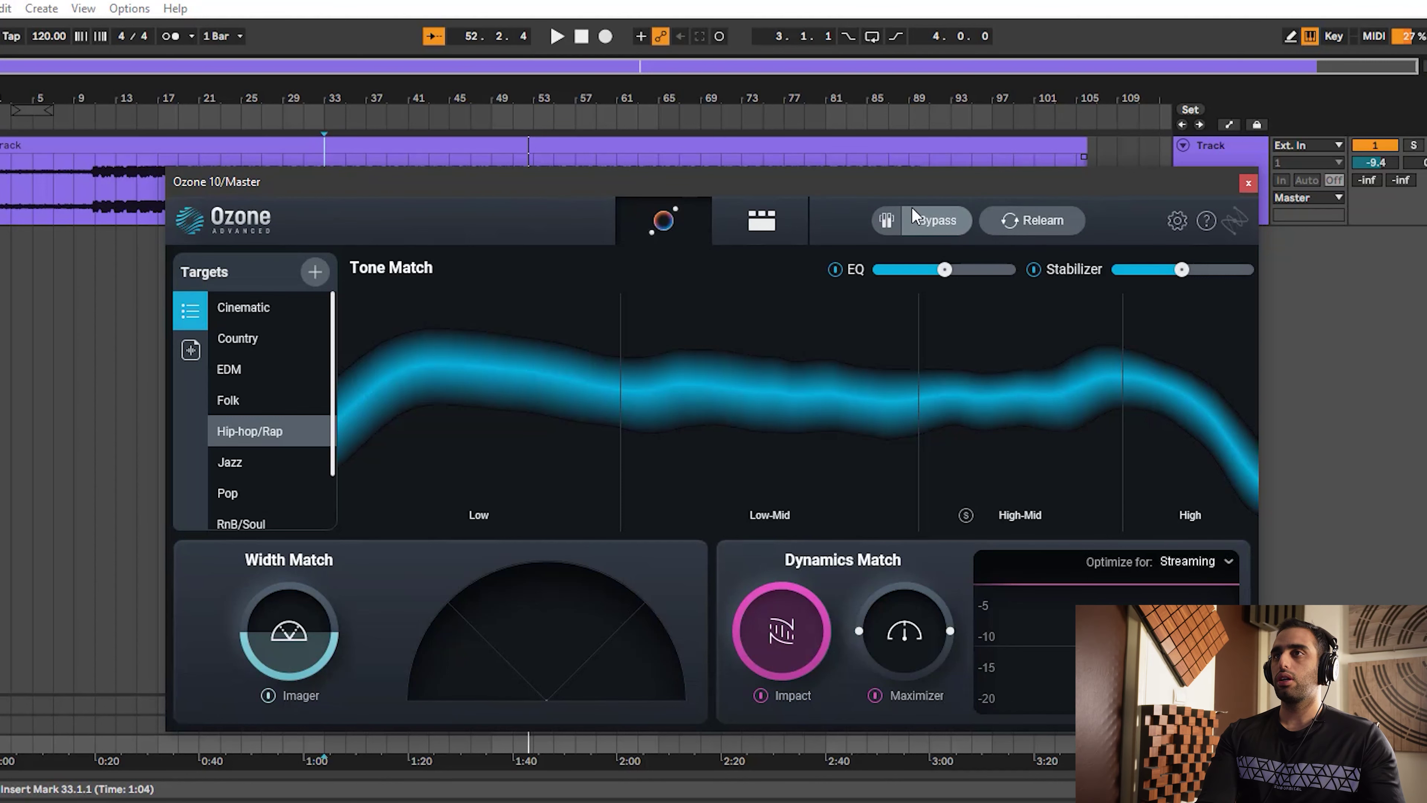
{"action": "left_click", "coordinate": [890, 228]}
{"action": "left_click", "coordinate": [933, 222]}
{"action": "left_click", "coordinate": [964, 226]}
{"action": "left_click", "coordinate": [945, 230]}
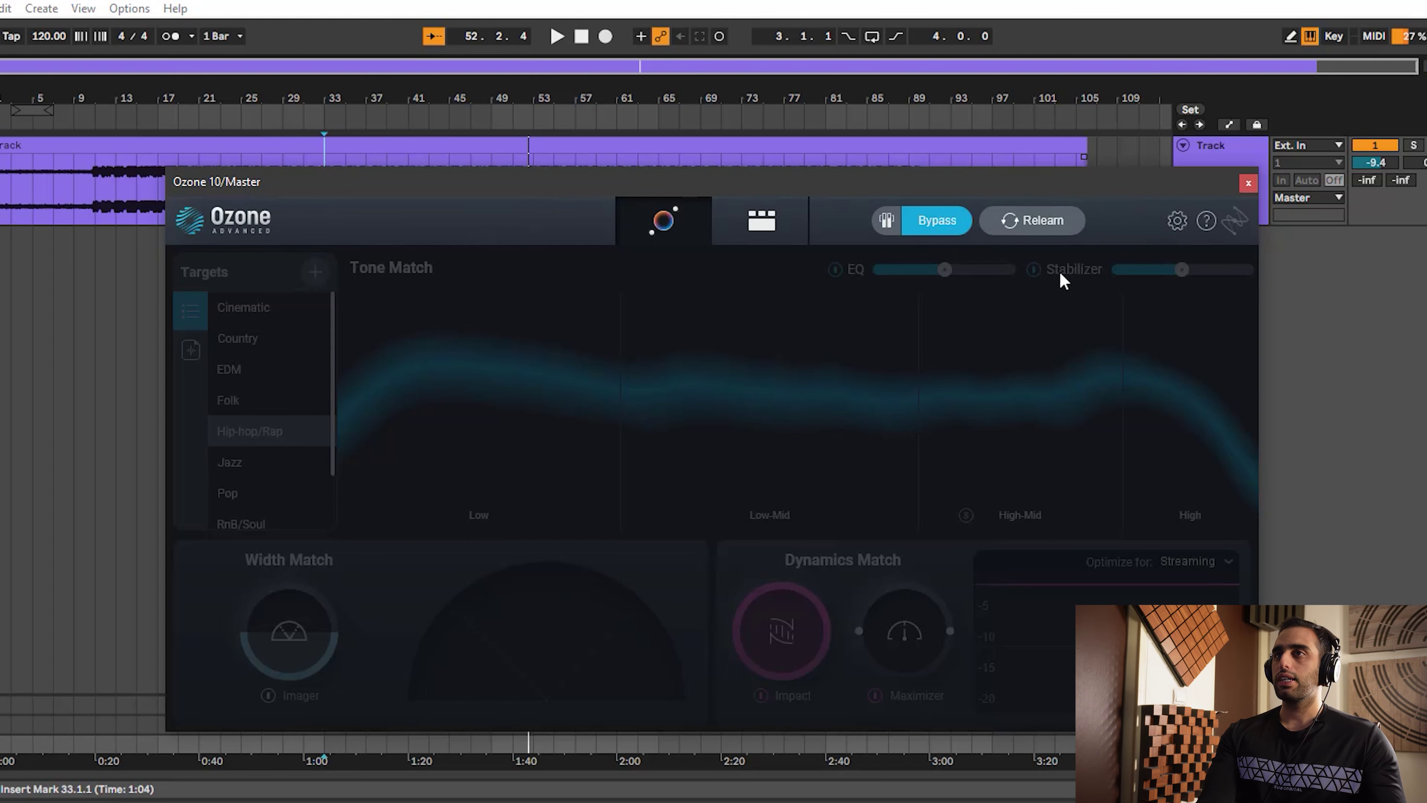
{"action": "left_click", "coordinate": [940, 224]}
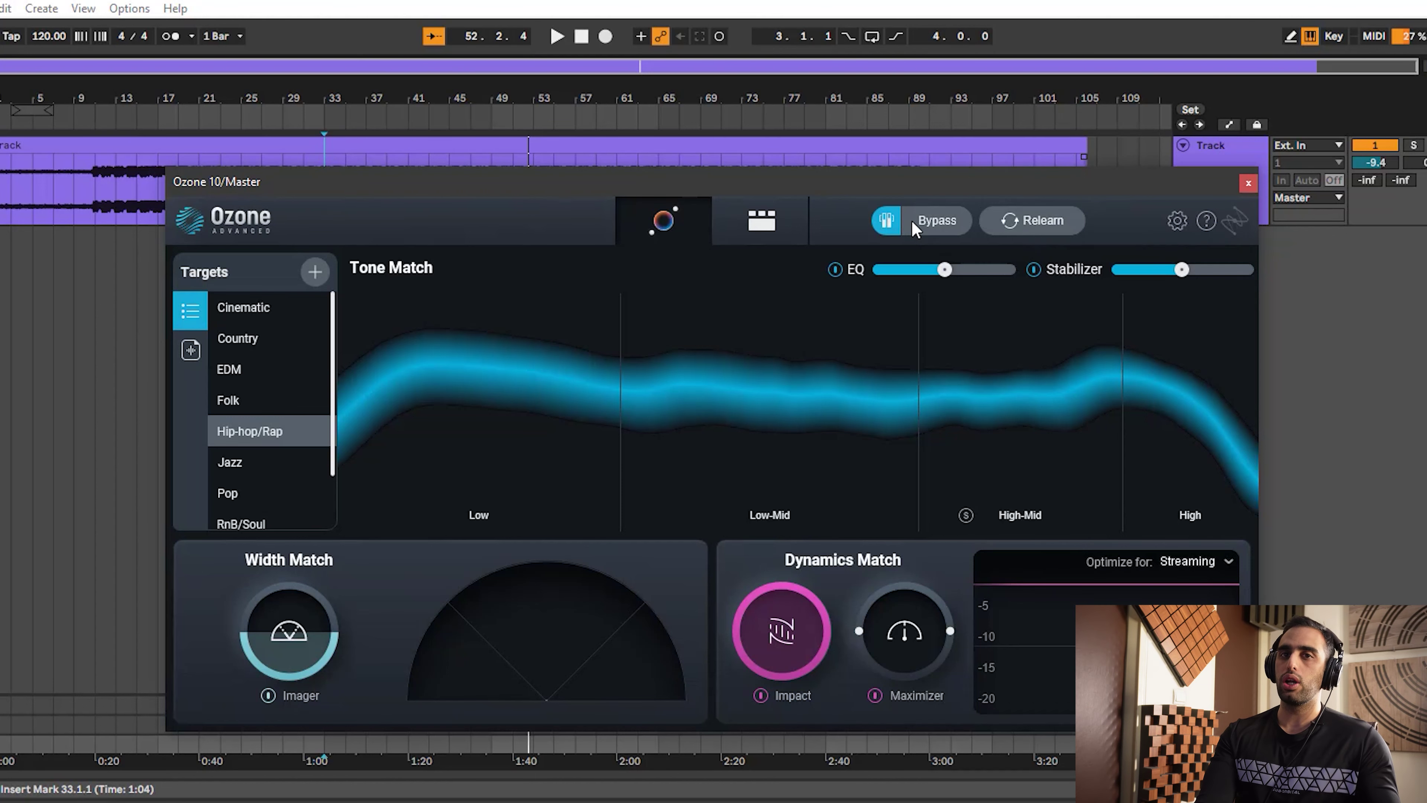
{"action": "left_click", "coordinate": [937, 219]}
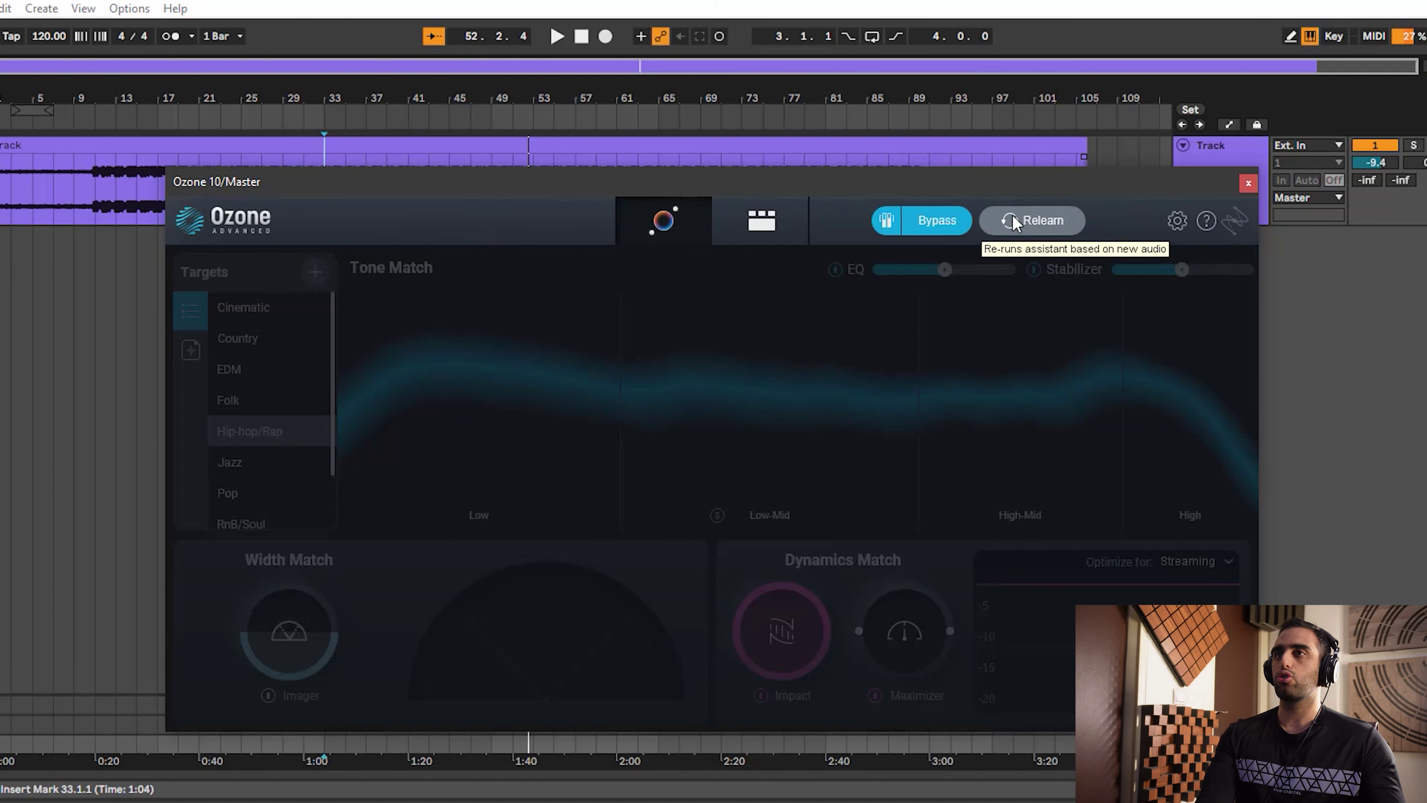
{"action": "left_click", "coordinate": [916, 222]}
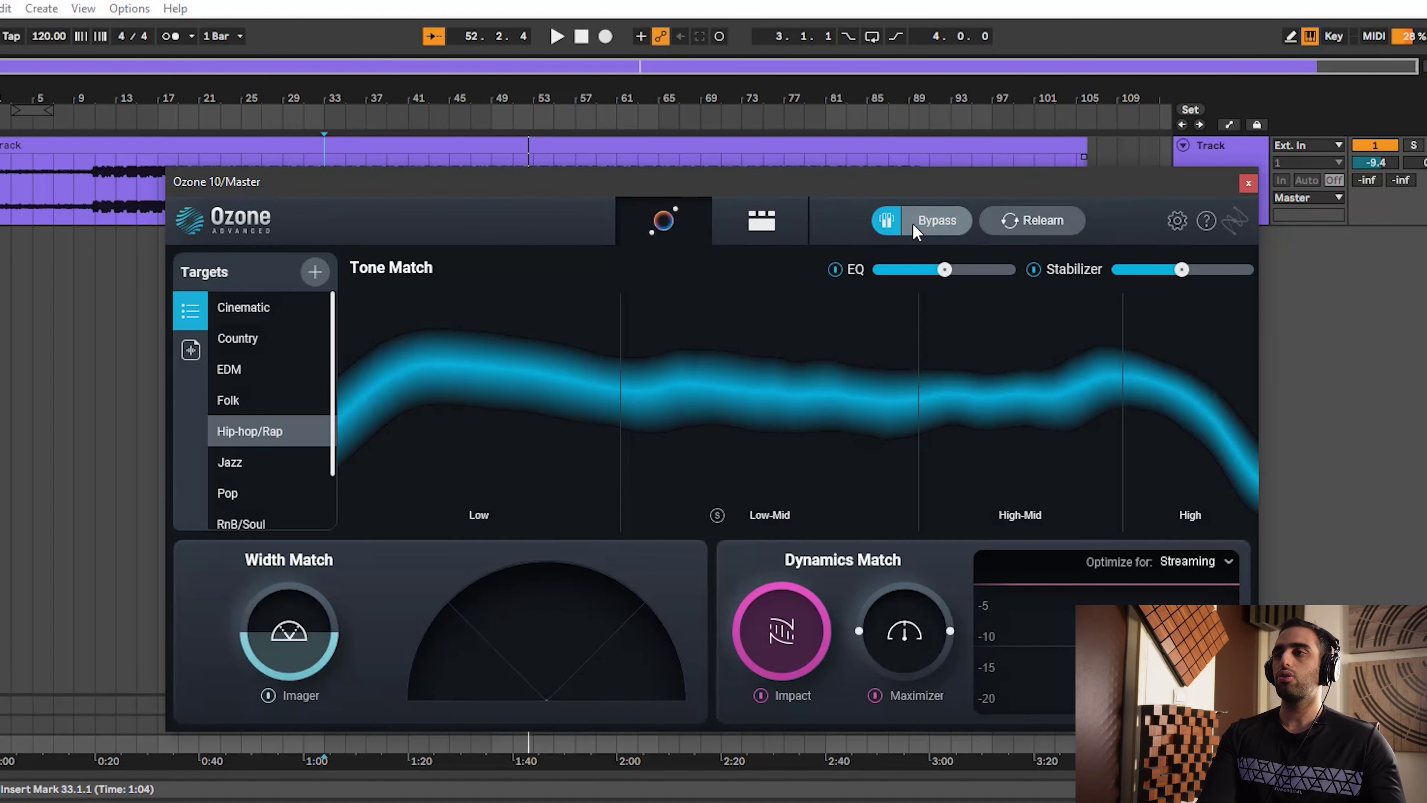
{"action": "left_click", "coordinate": [886, 222]}
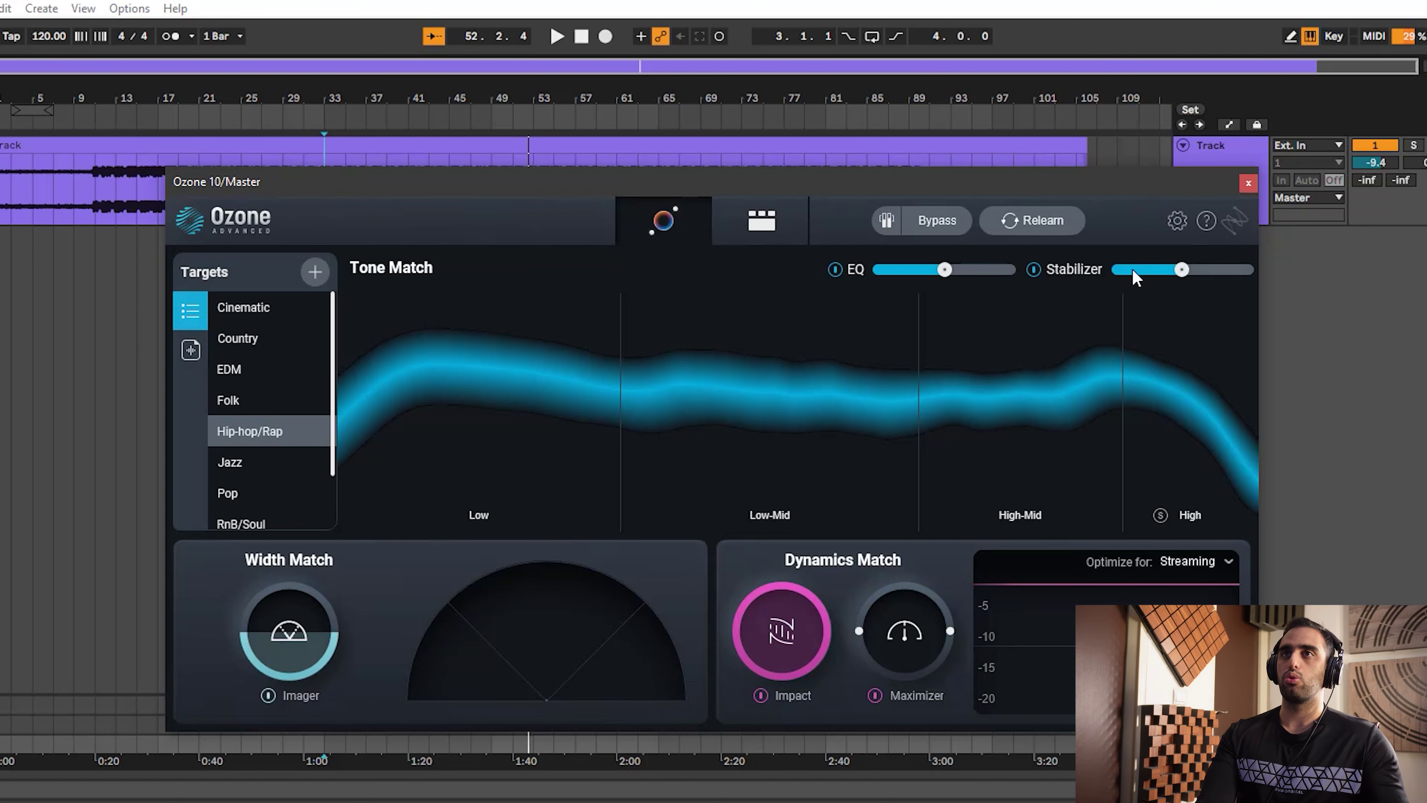
Play the track from the start, compare the master with Bypass on and off and with gain match, and stop playback
{"action": "key", "text": "space"}
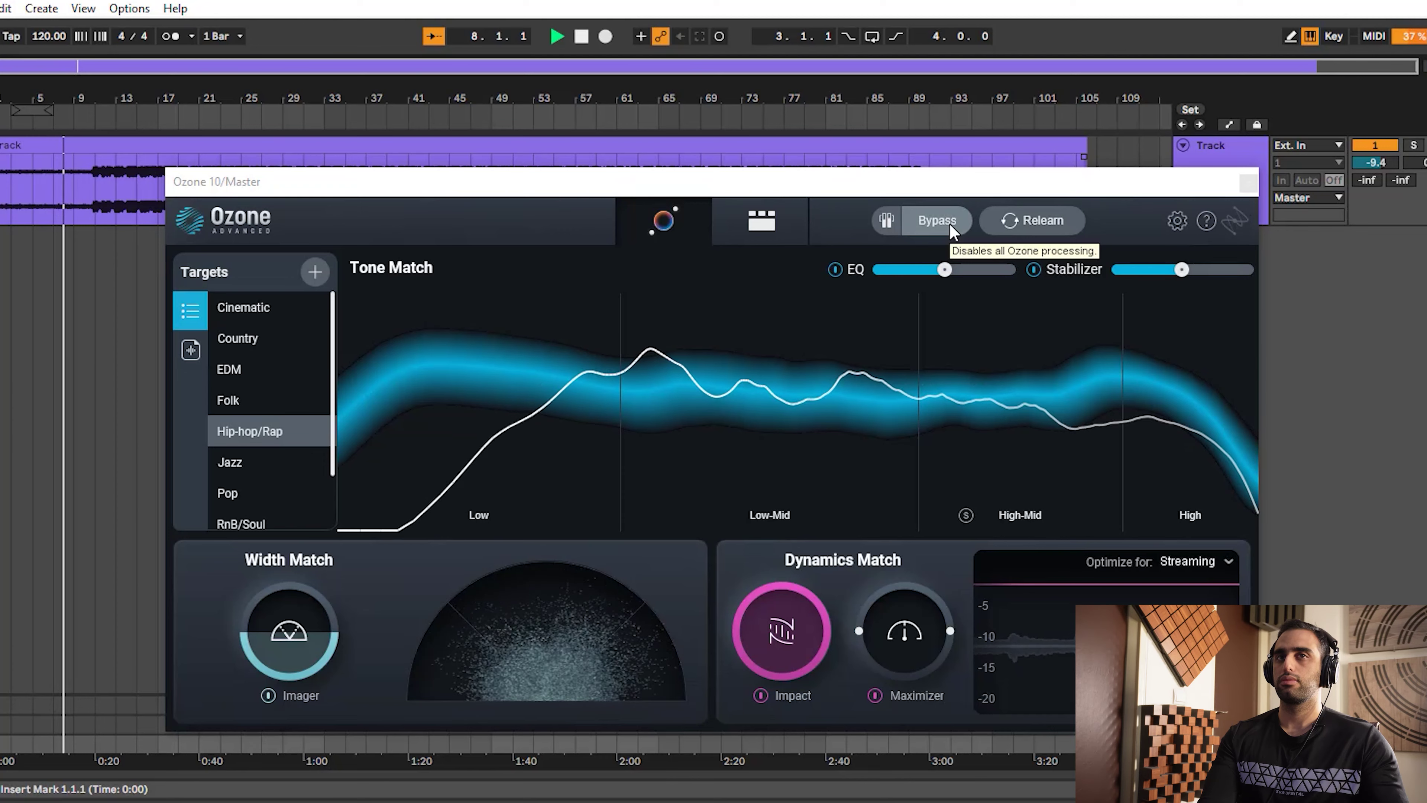
{"action": "left_click", "coordinate": [949, 224]}
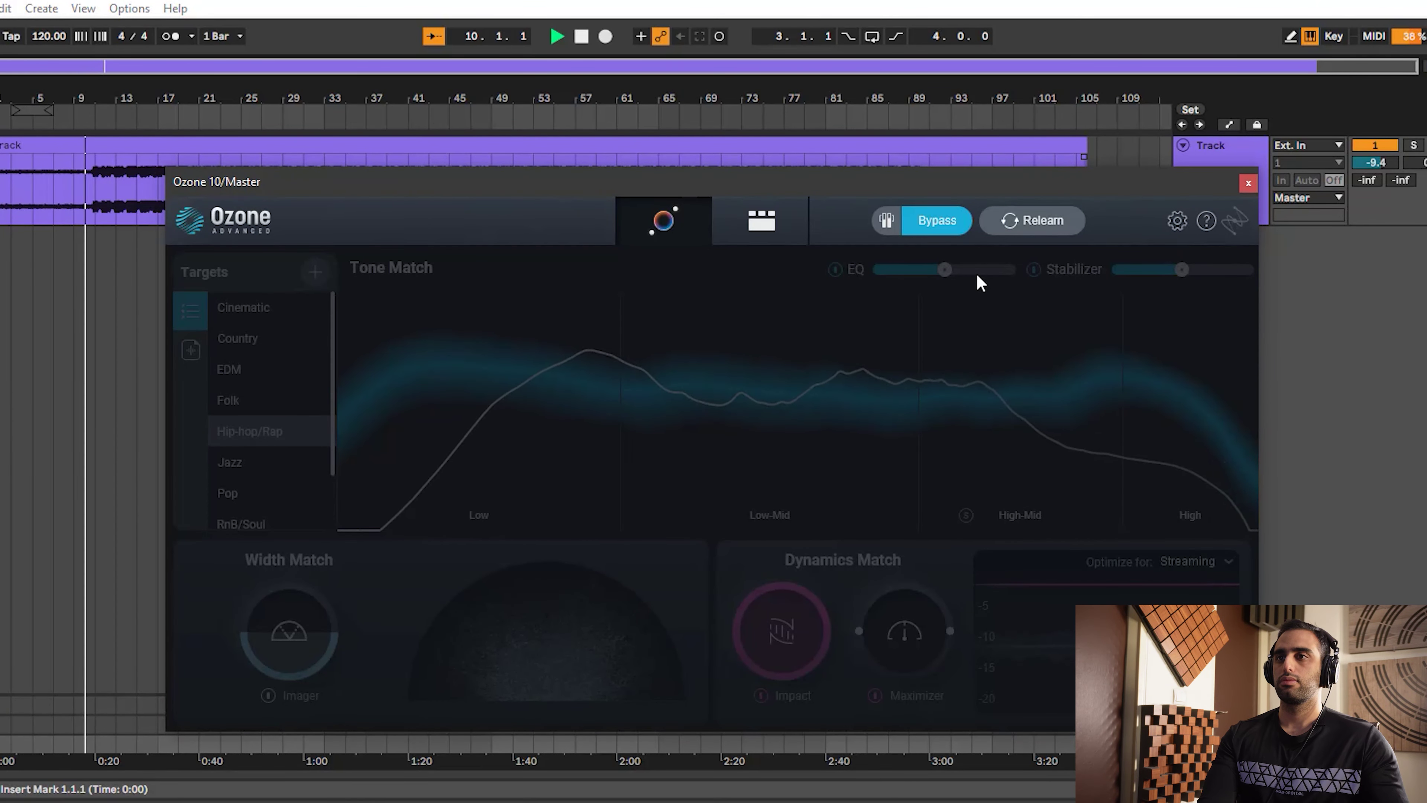
{"action": "left_click", "coordinate": [941, 237]}
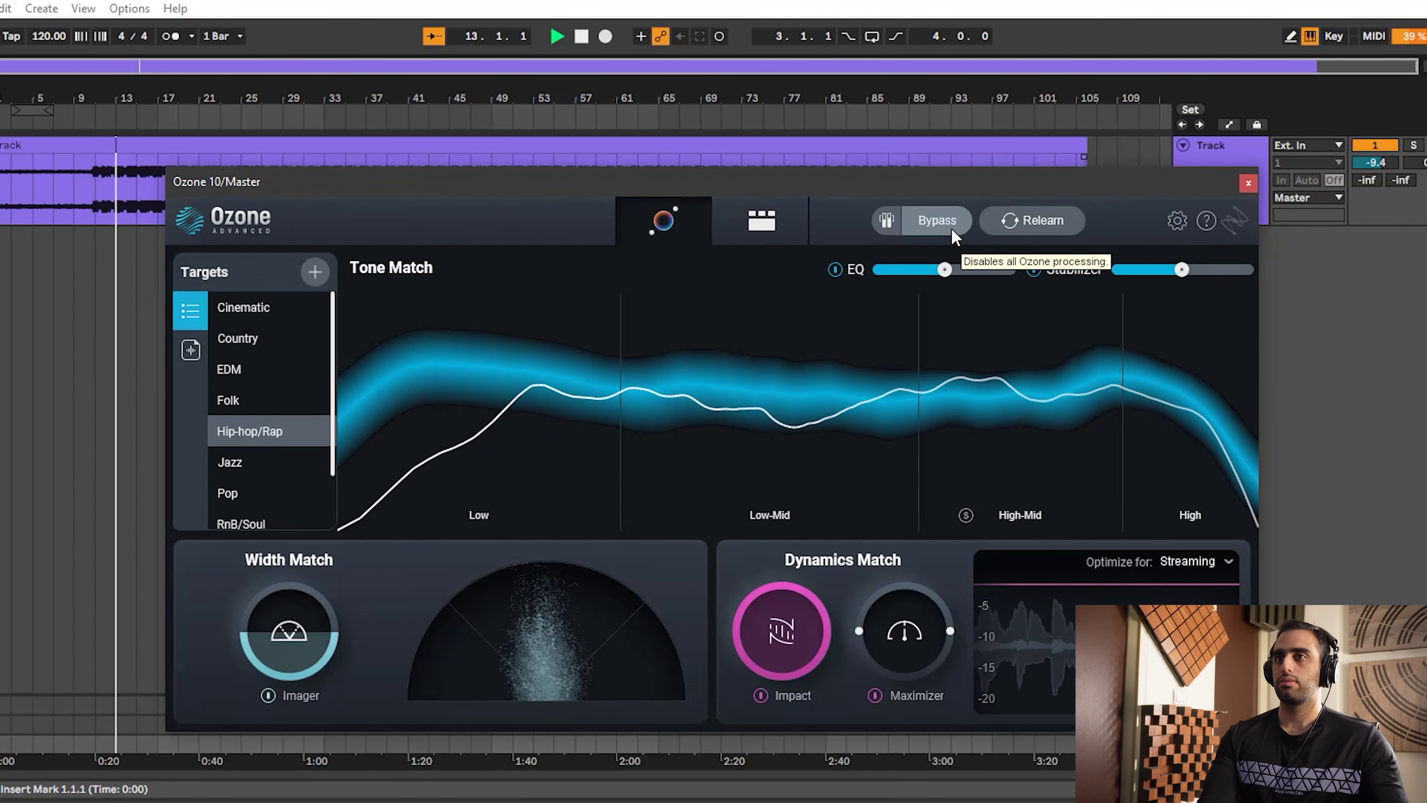
{"action": "left_click", "coordinate": [935, 223]}
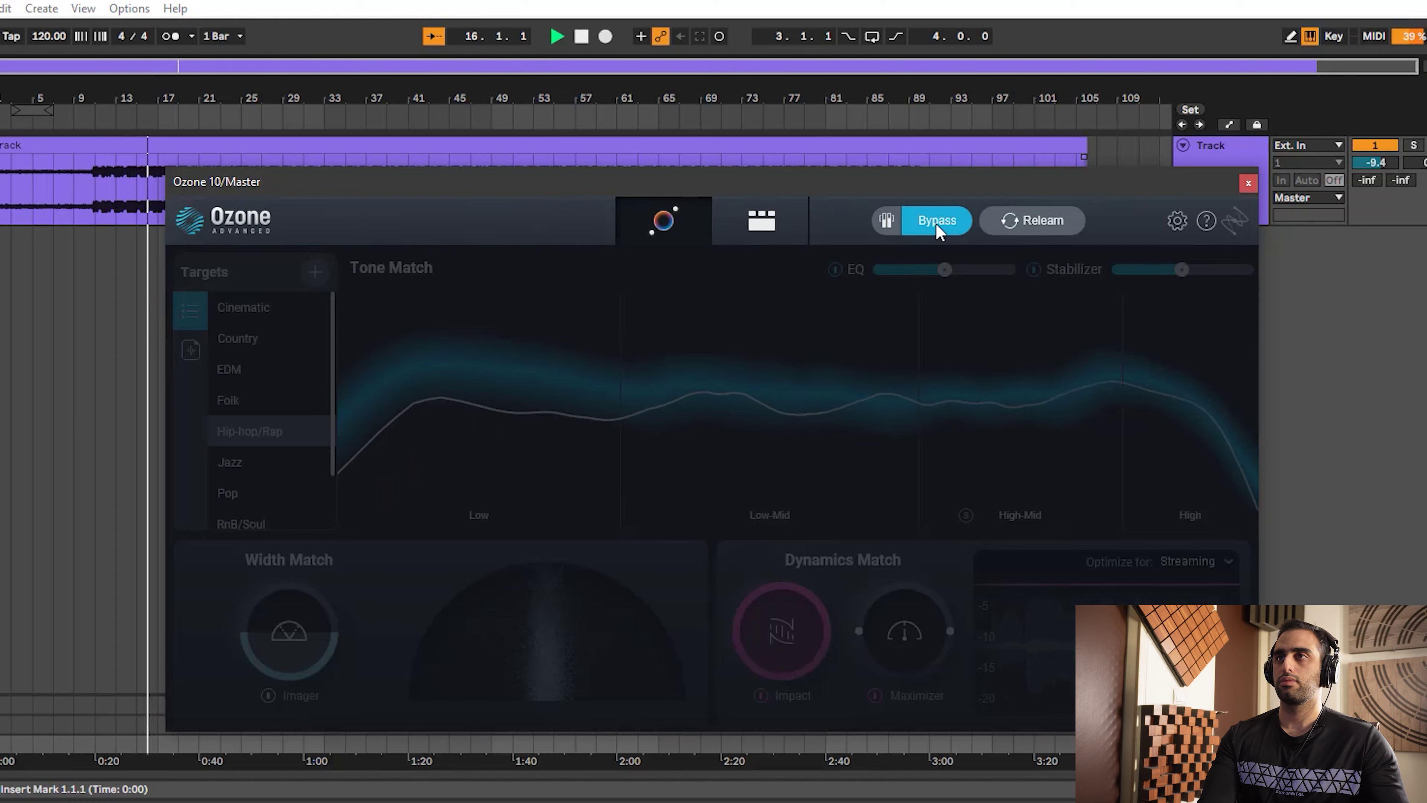
{"action": "left_click", "coordinate": [935, 223]}
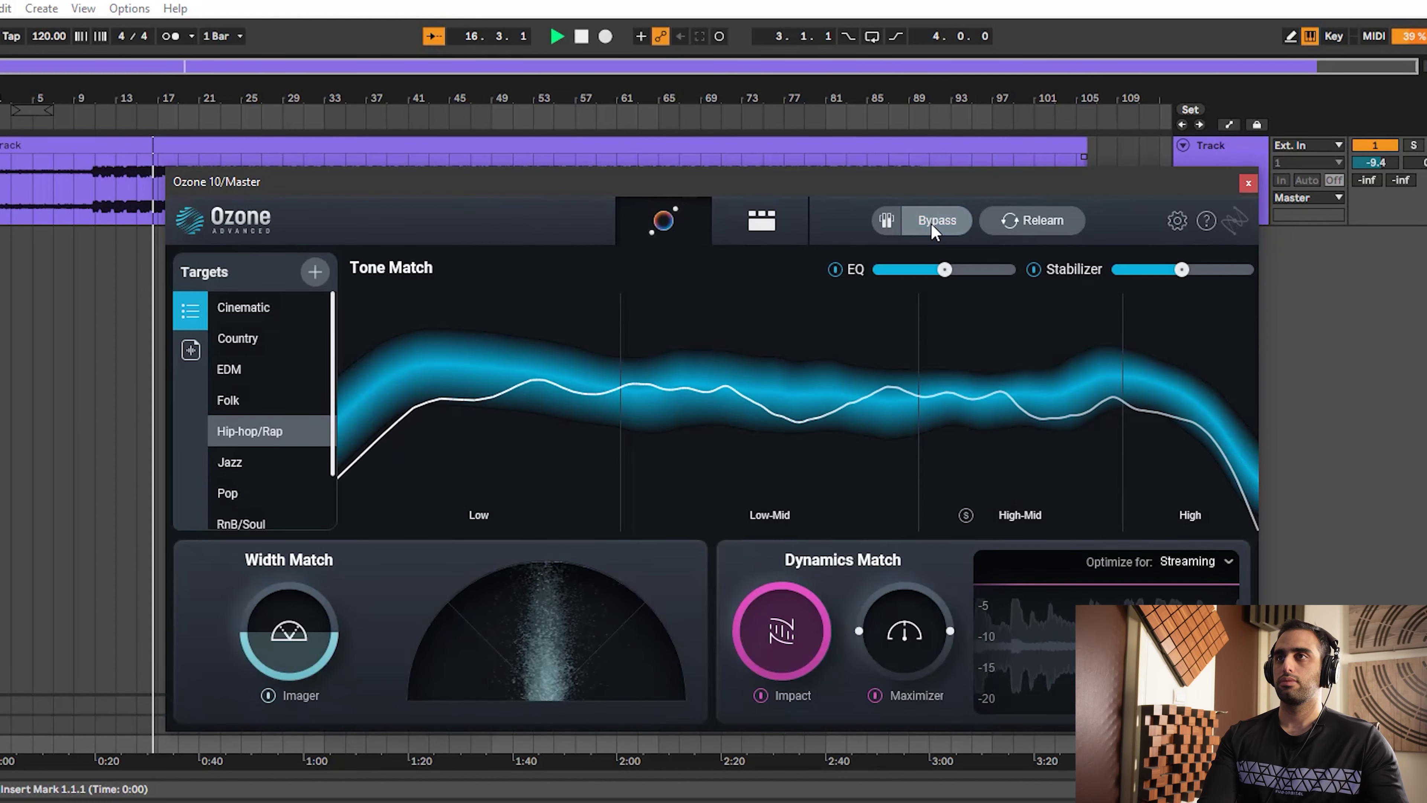
{"action": "left_click", "coordinate": [887, 224]}
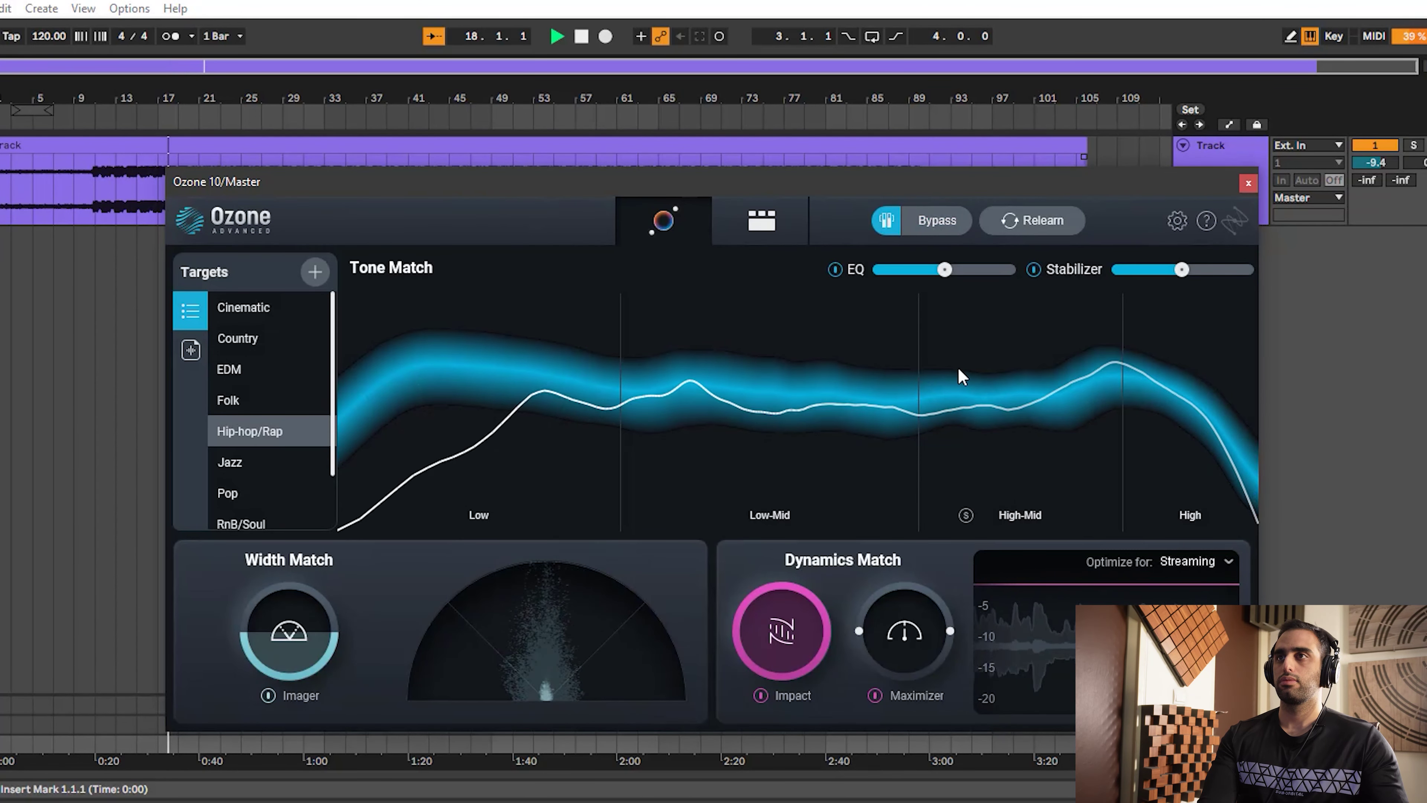
{"action": "left_click", "coordinate": [887, 223]}
{"action": "left_click", "coordinate": [600, 60]}
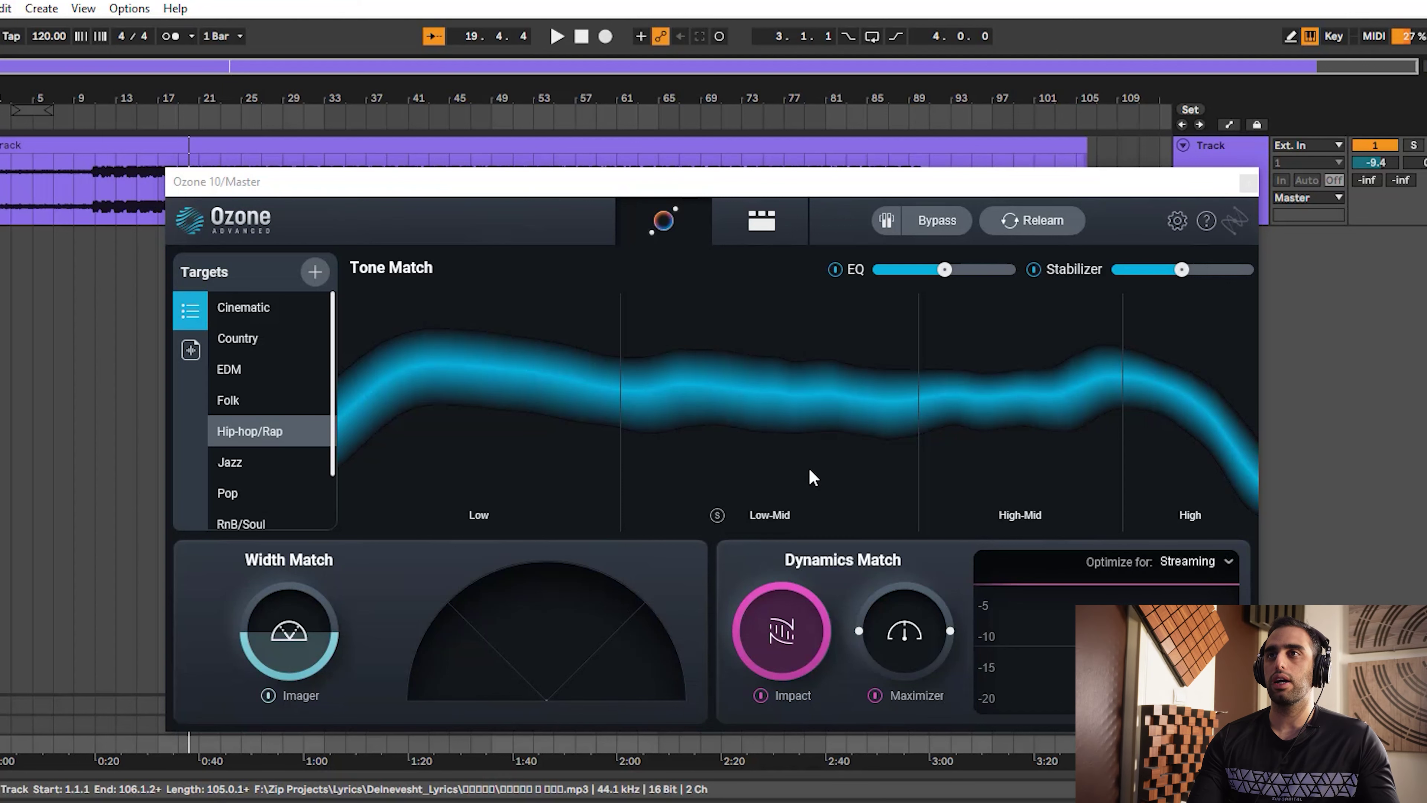
Load the <Default> global preset in the detailed view and check which modules can be added to the chain
{"action": "left_click", "coordinate": [781, 225]}
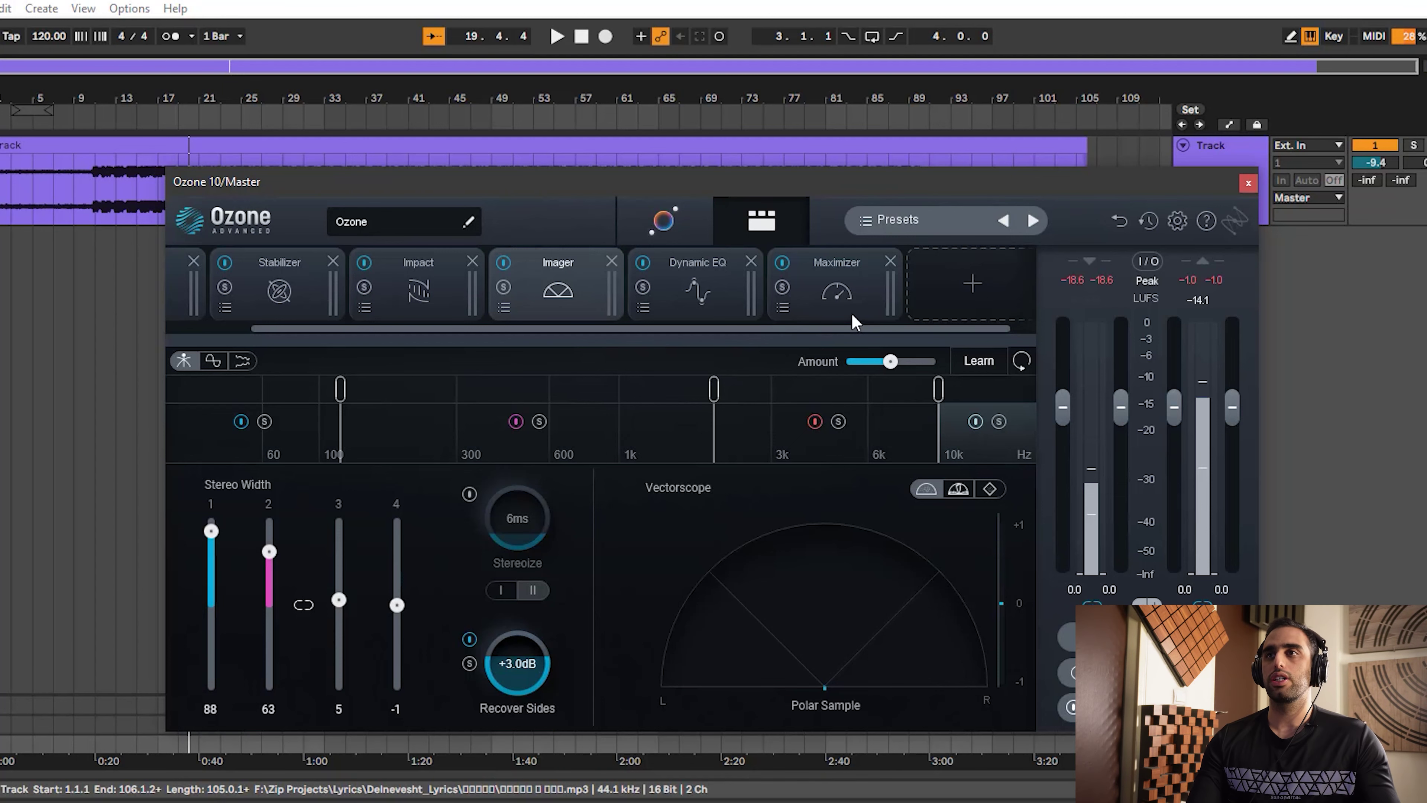
{"action": "left_click", "coordinate": [835, 295]}
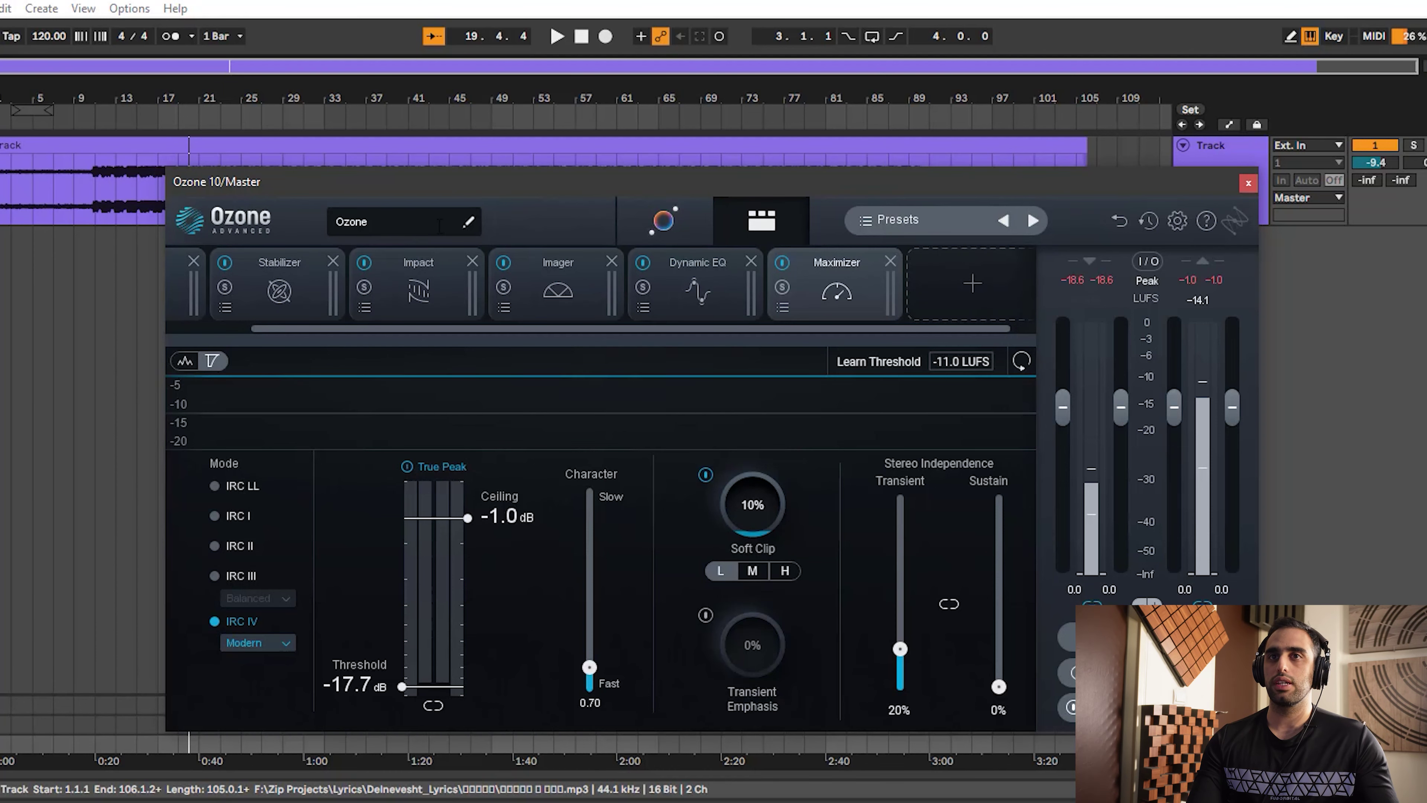
{"action": "left_click", "coordinate": [900, 218]}
{"action": "left_click", "coordinate": [300, 380]}
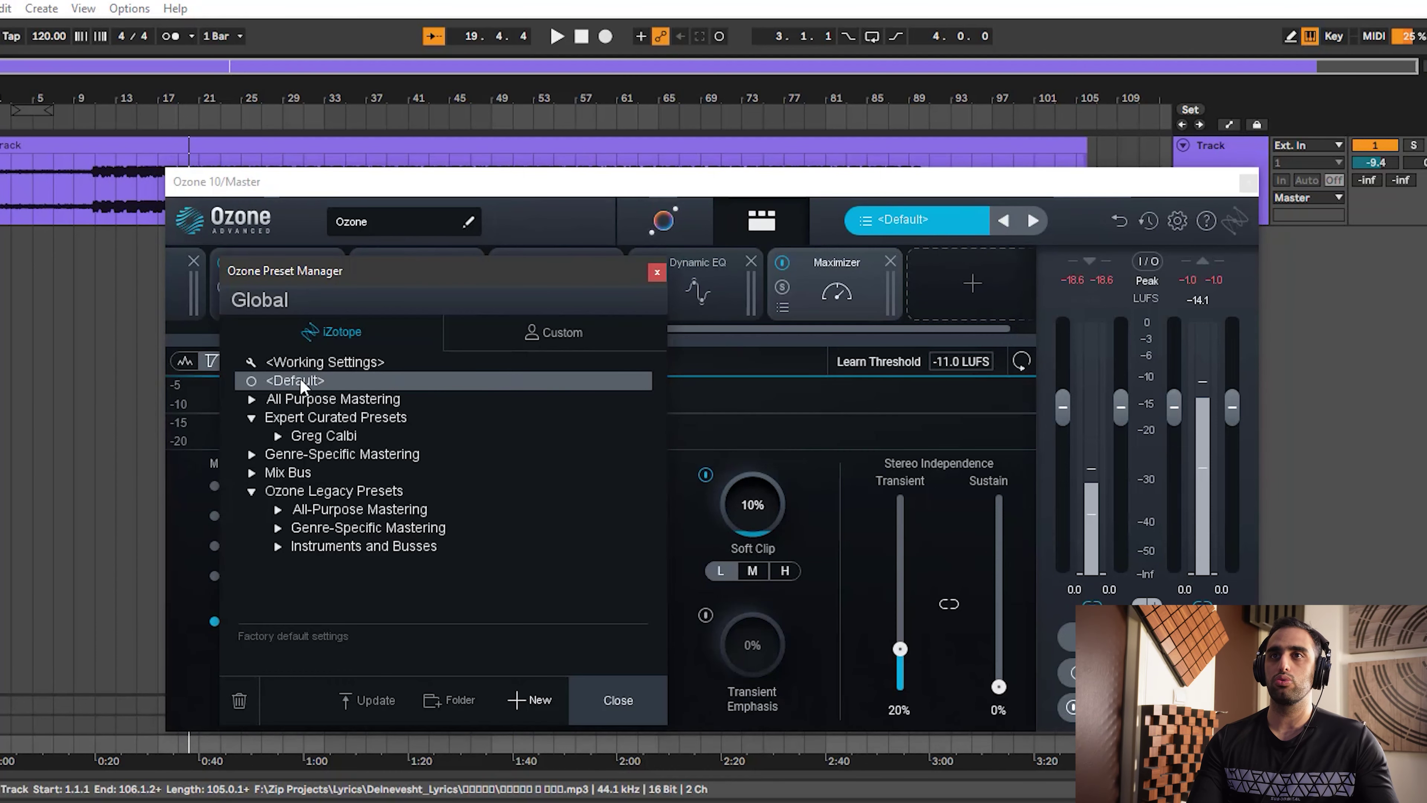
{"action": "left_click", "coordinate": [657, 273]}
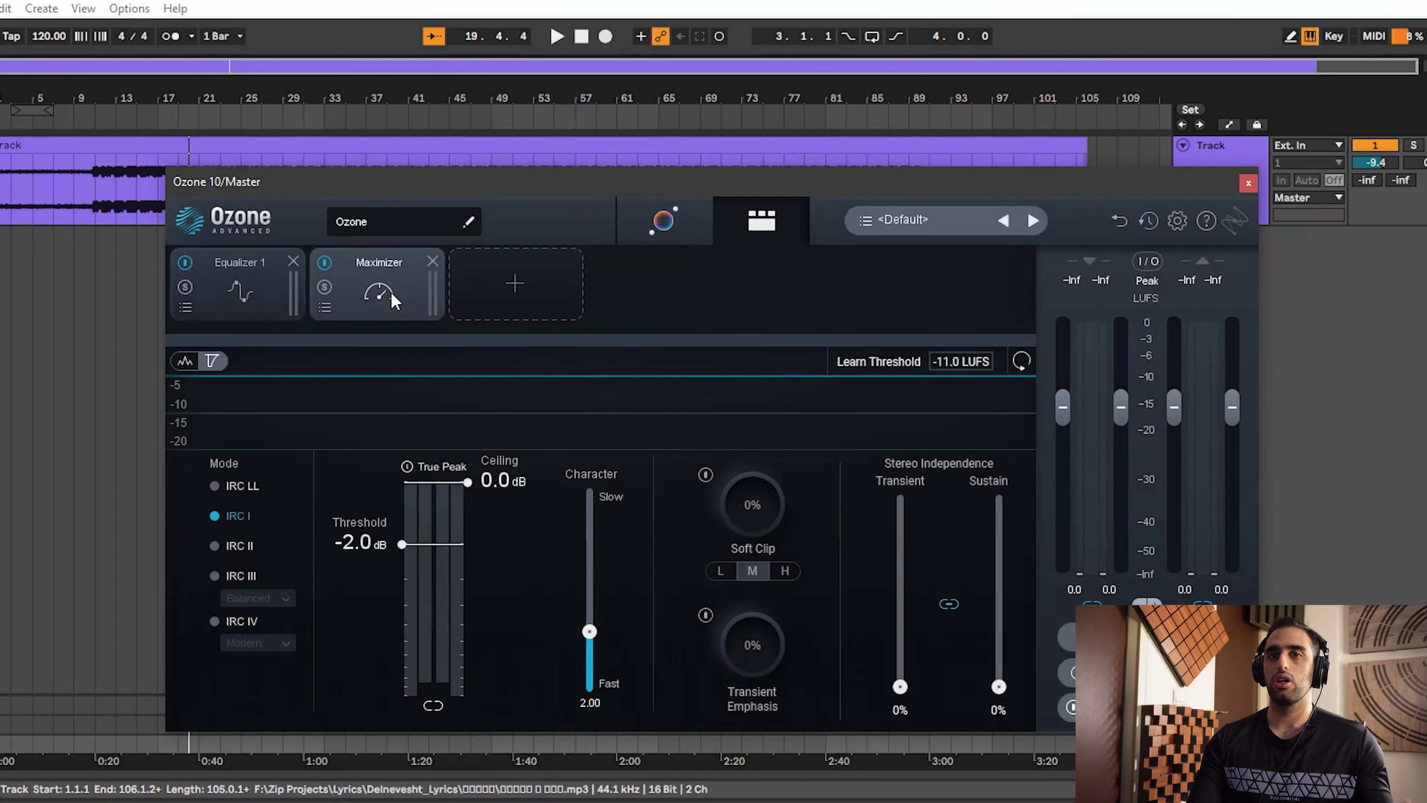
{"action": "left_click", "coordinate": [519, 284]}
{"action": "left_click", "coordinate": [699, 320]}
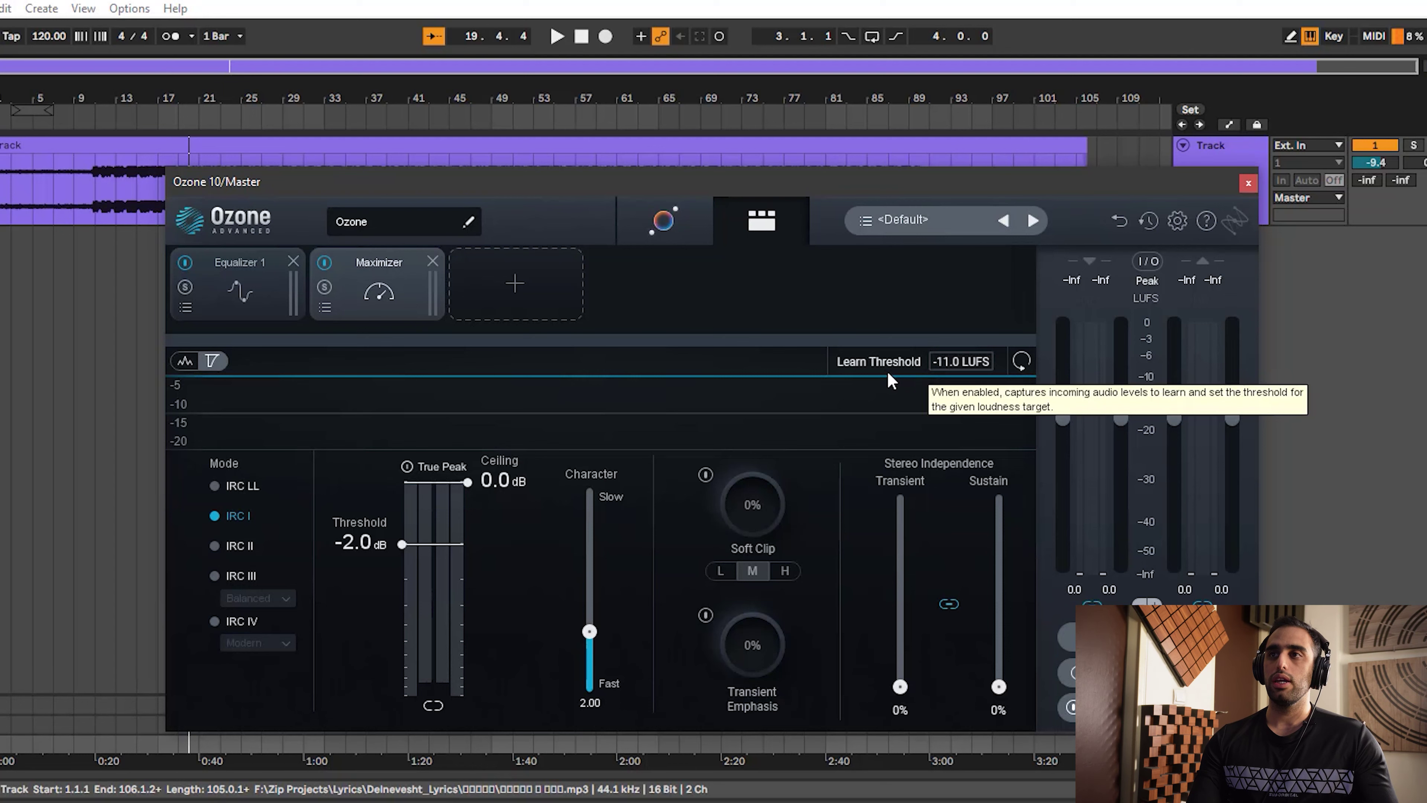
Set the Maximizer's Learn Threshold loudness target to -14 LUFS
{"action": "double_click", "coordinate": [938, 363]}
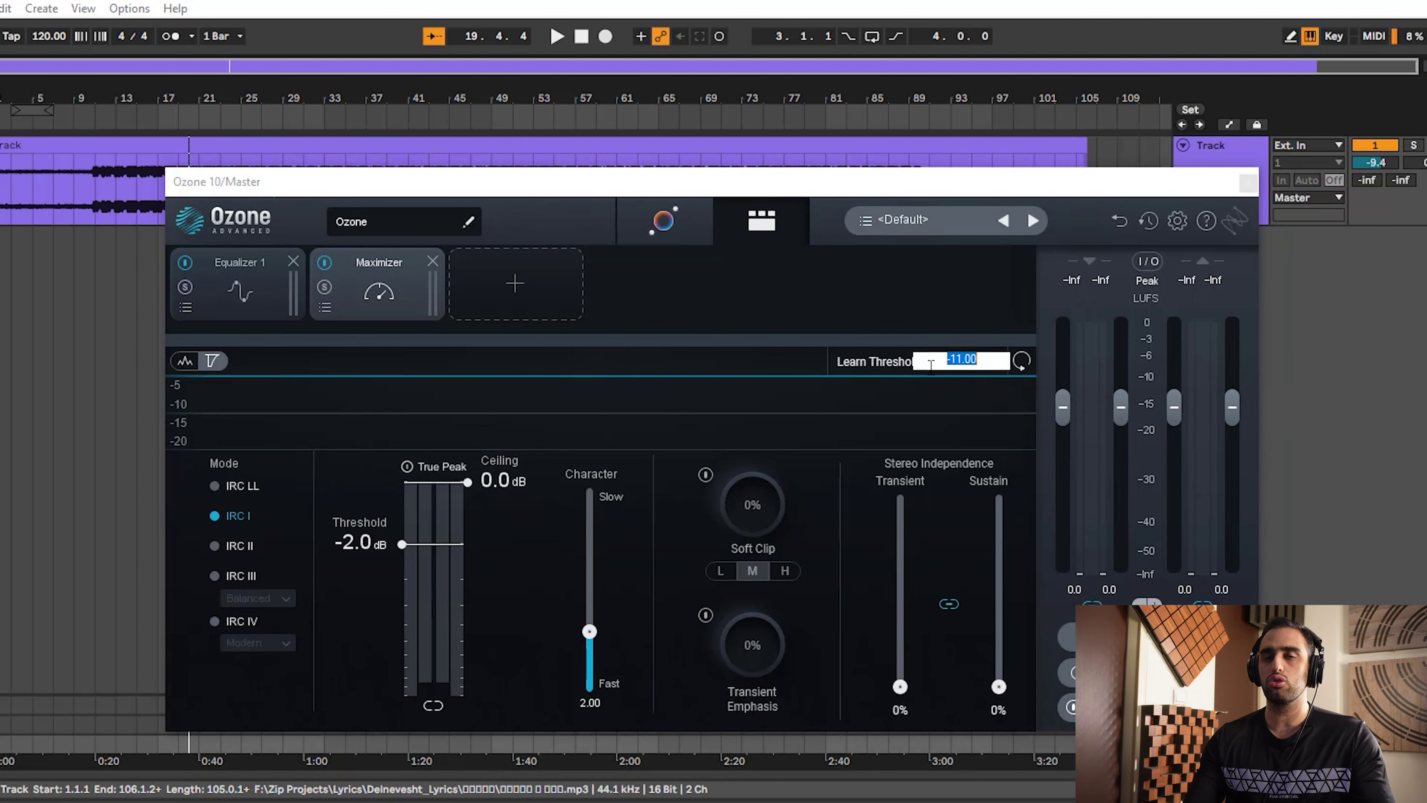
{"action": "type", "text": "-14"}
{"action": "key", "text": "Return"}
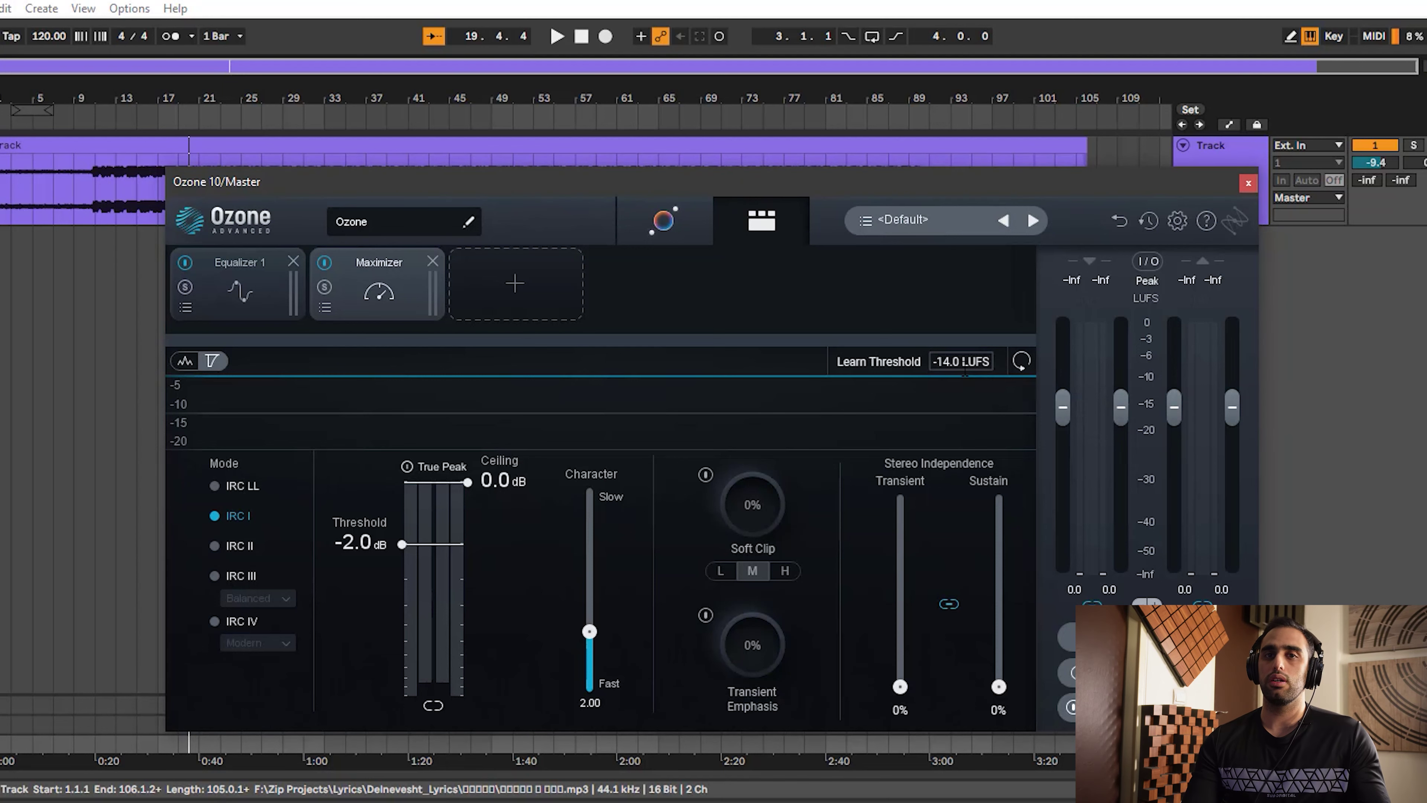